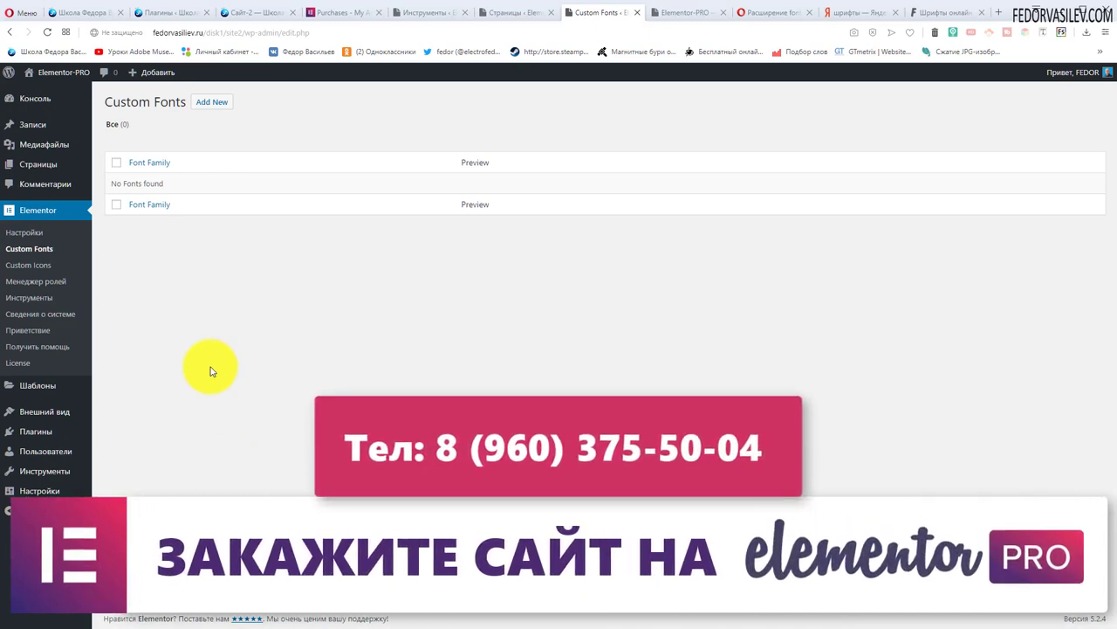
# Look over the site's public front page from the header down to the footer
pyautogui.click(667, 17)
pyautogui.scroll(-3, 350, 194)
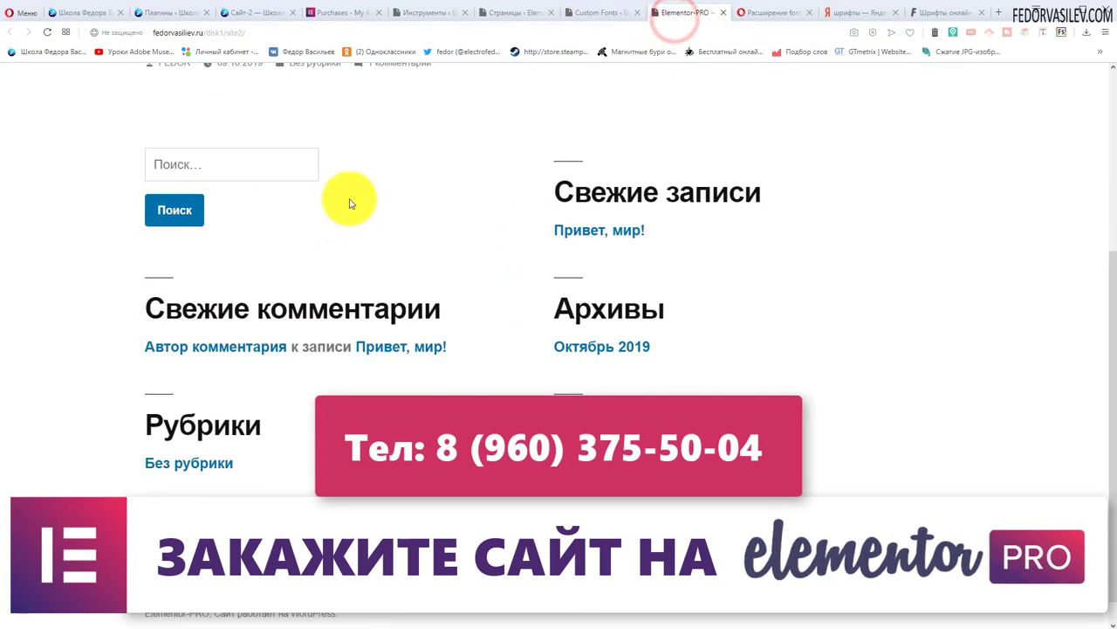
pyautogui.scroll(3, 311, 276)
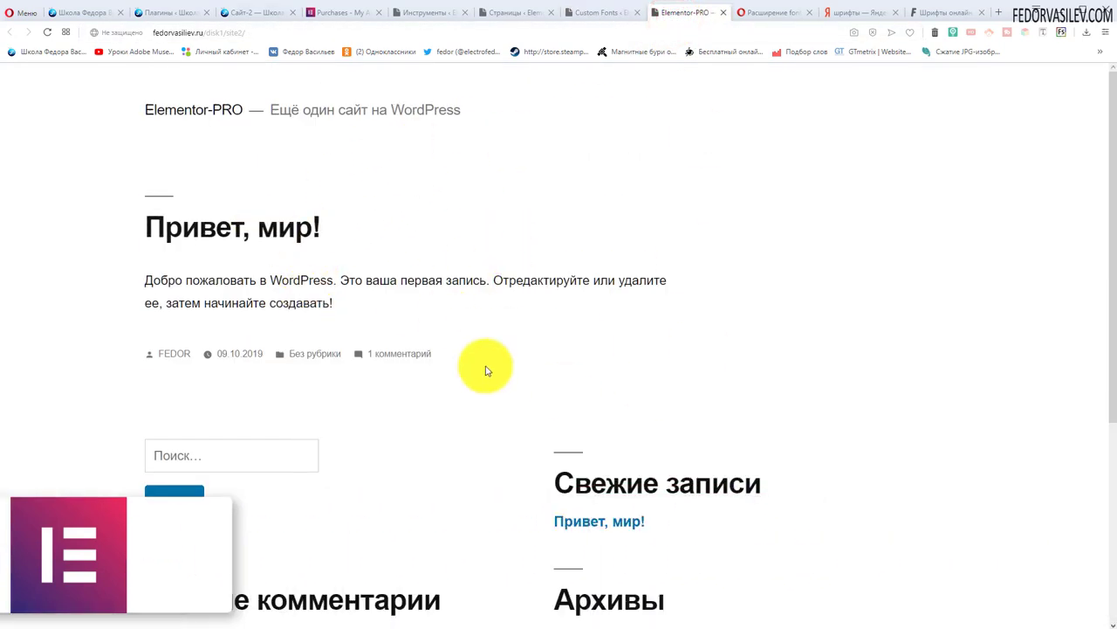
pyautogui.scroll(-2, 439, 304)
pyautogui.scroll(2, 200, 274)
pyautogui.scroll(-4, 599, 399)
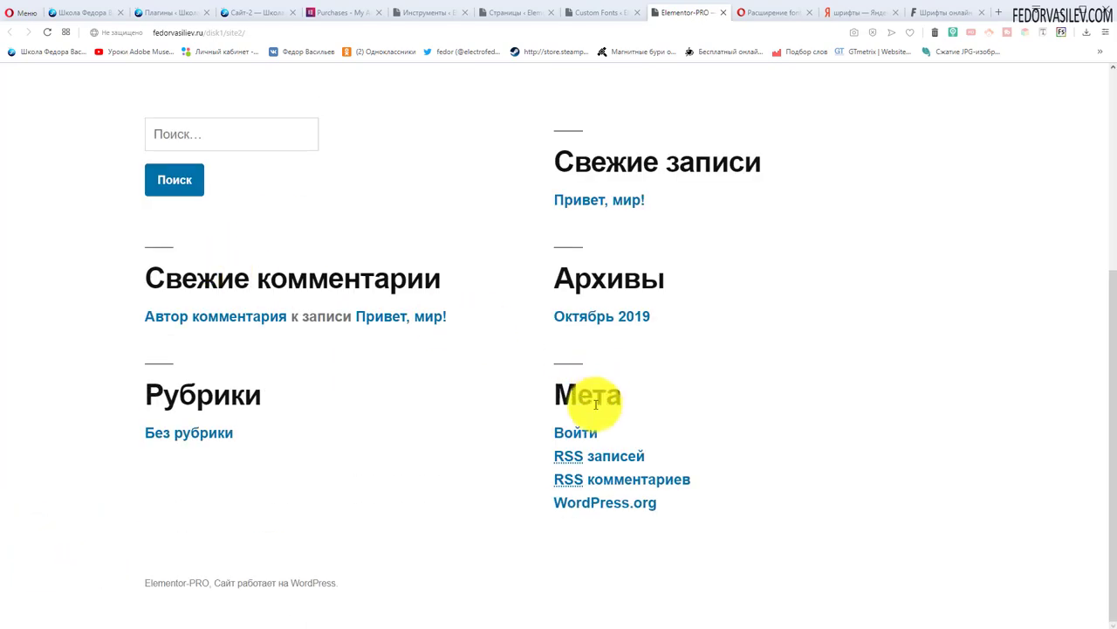
pyautogui.scroll(4, 493, 233)
pyautogui.scroll(-2, 270, 95)
pyautogui.scroll(2, 573, 155)
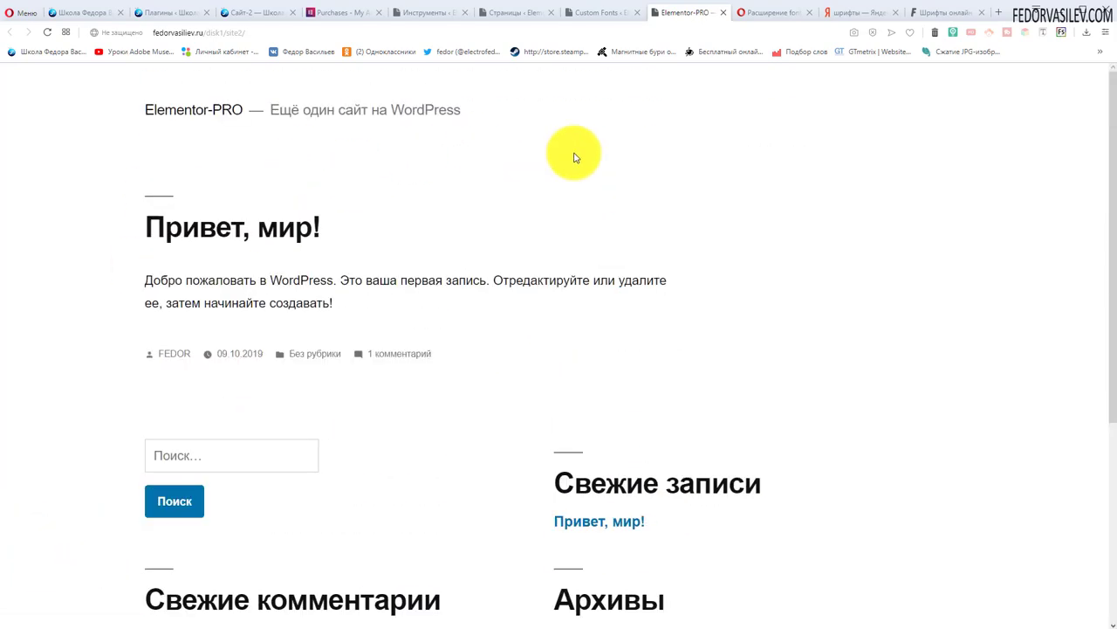
# Search the theme directory for "hello", then install and activate the Hello Elementor theme
pyautogui.click(612, 19)
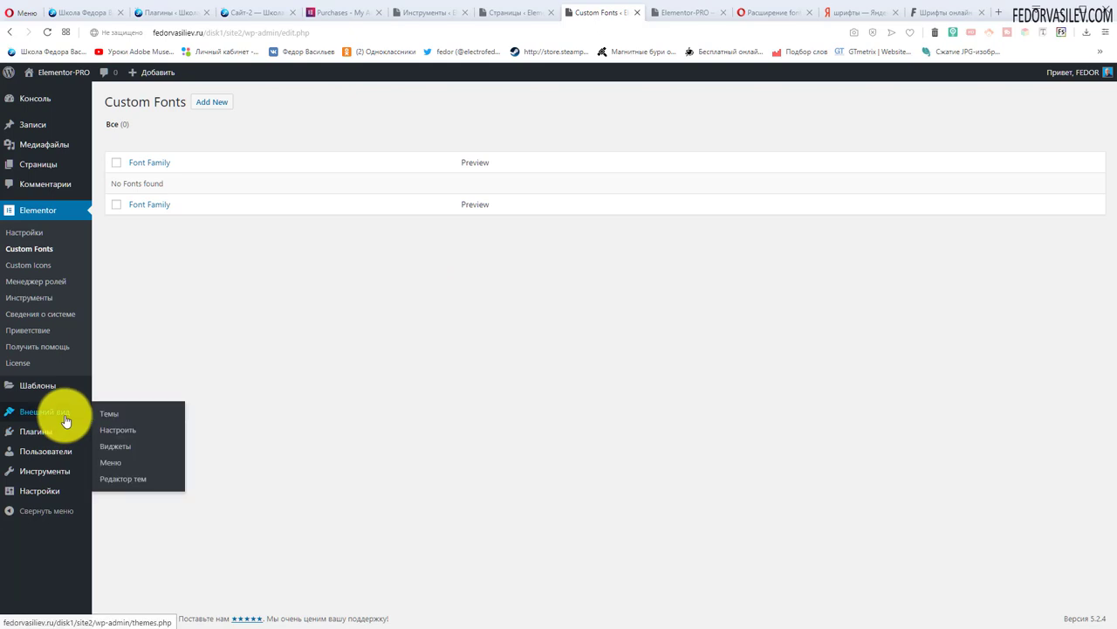
pyautogui.moveTo(62, 388)
pyautogui.moveTo(68, 411)
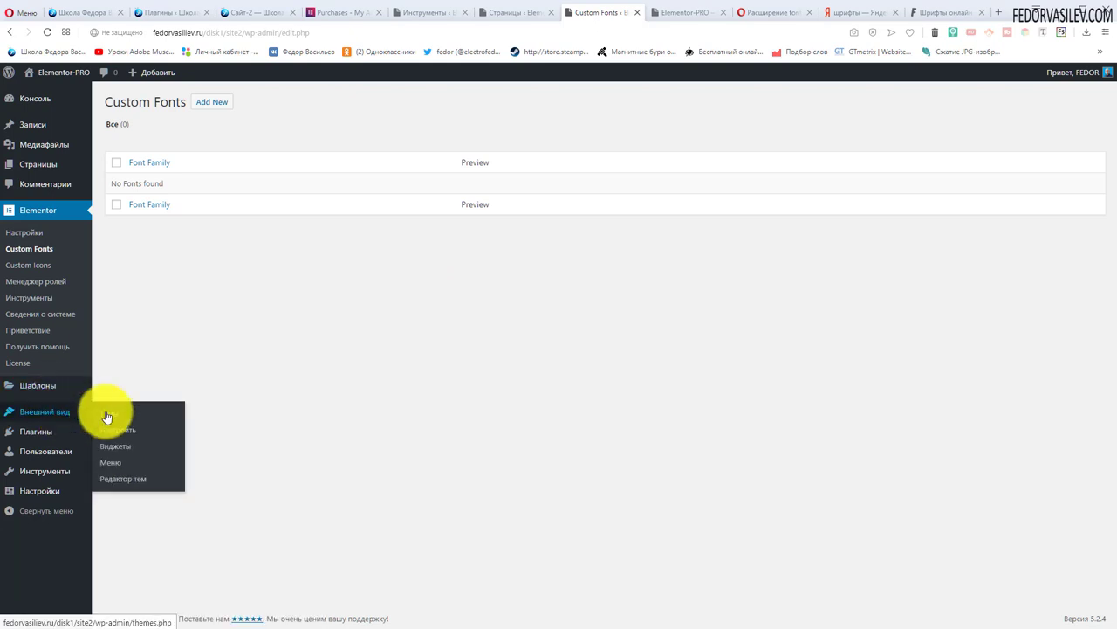
pyautogui.click(106, 412)
pyautogui.click(212, 102)
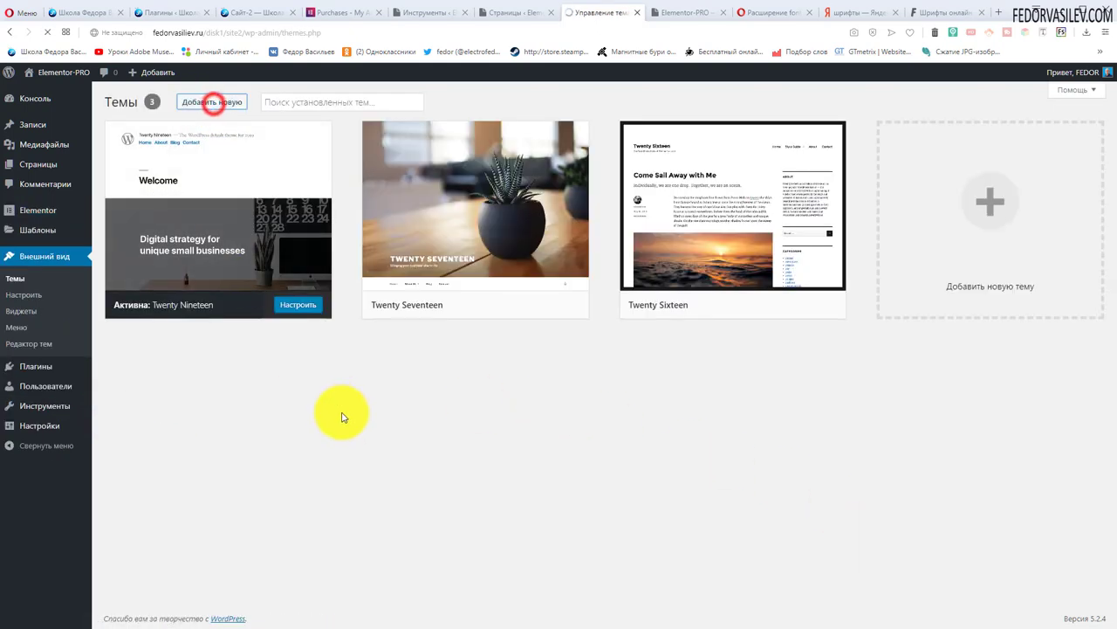
pyautogui.click(998, 137)
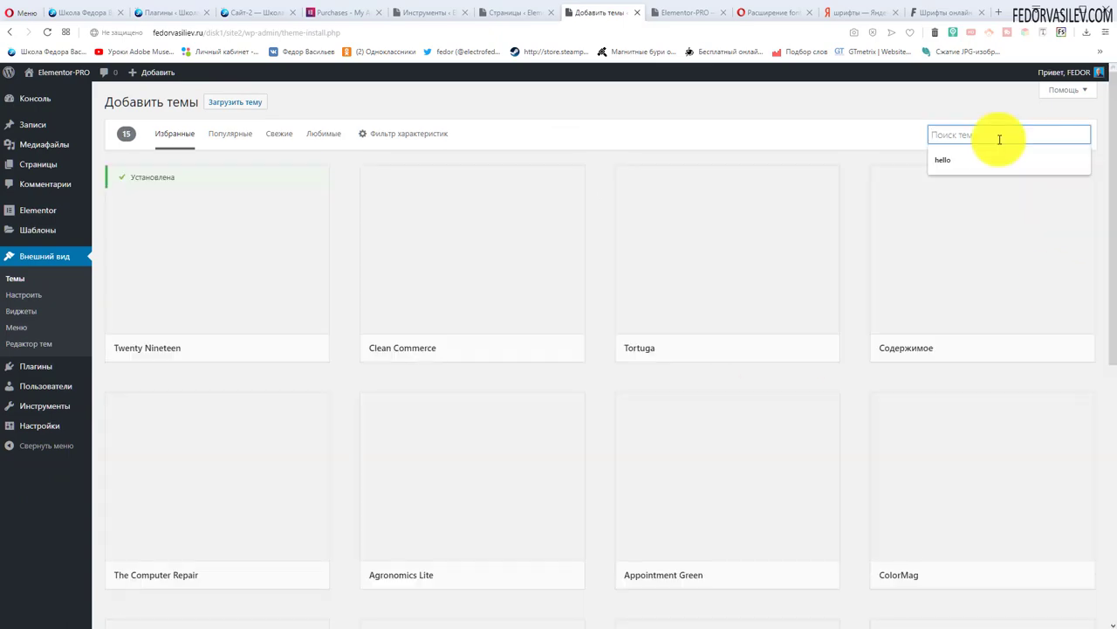
pyautogui.write('hello')
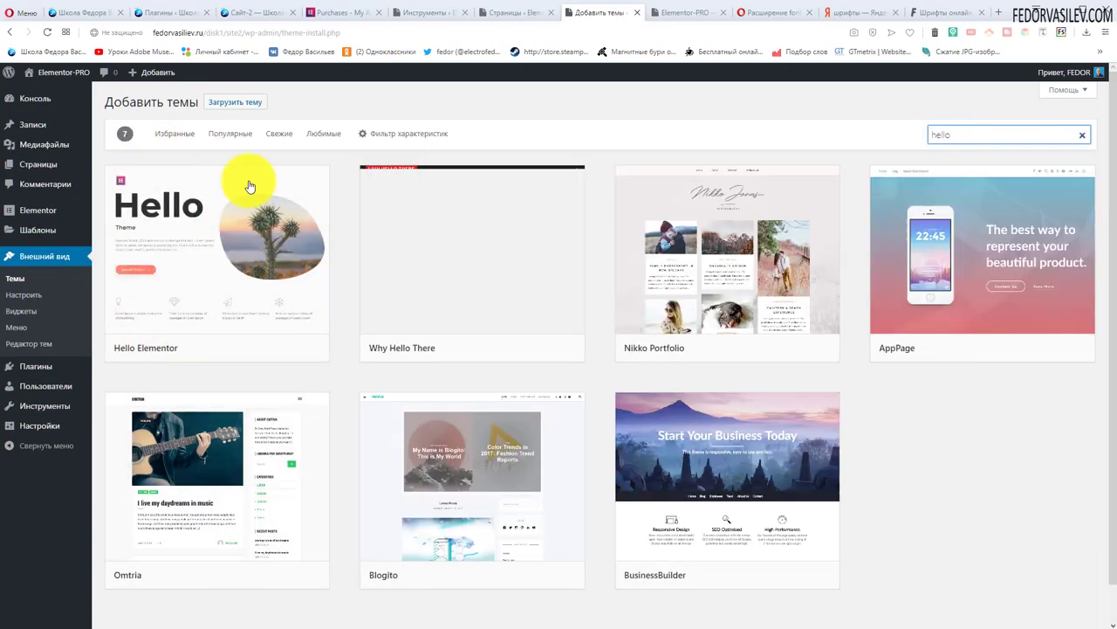
pyautogui.click(218, 354)
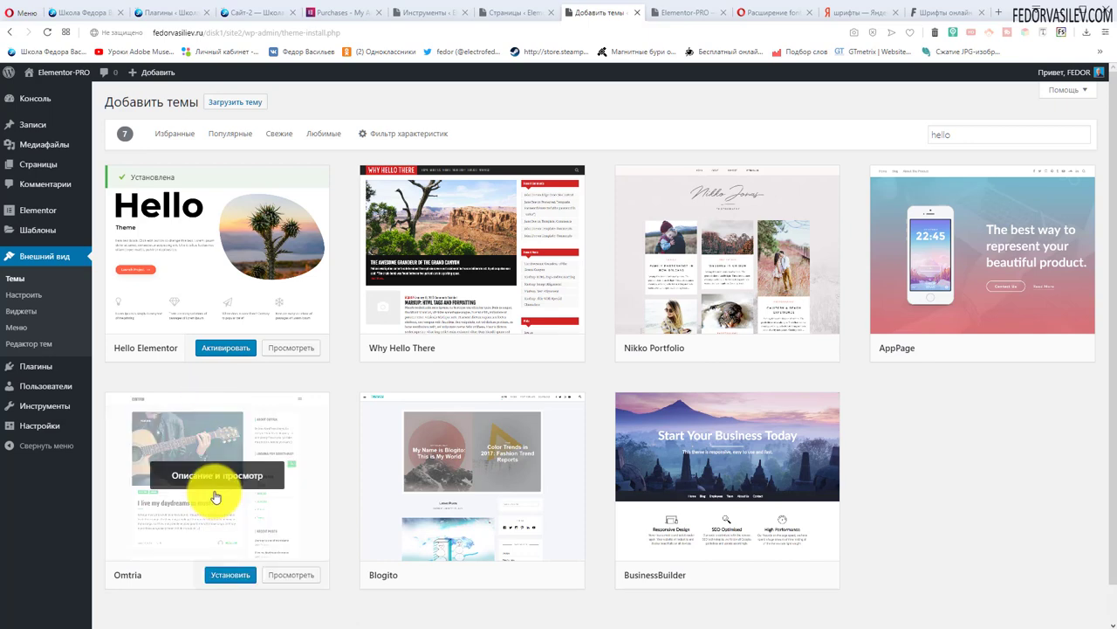
pyautogui.click(212, 347)
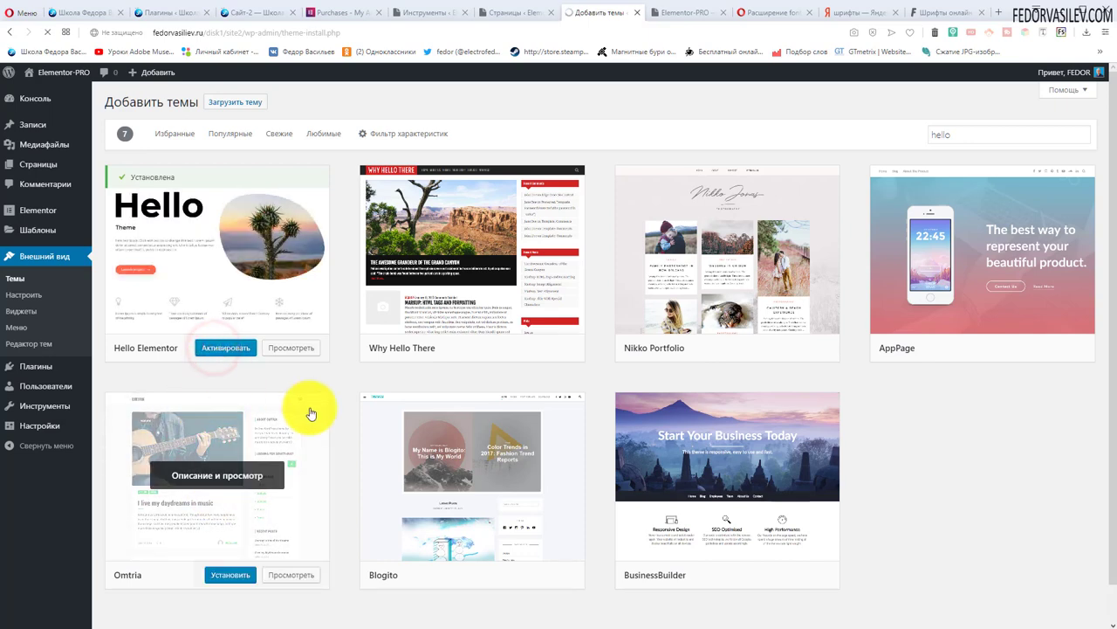
# Reload the site's public front page and examine its appearance with the new theme
pyautogui.hotkey('ctrl', 'Tab')
pyautogui.click(46, 33)
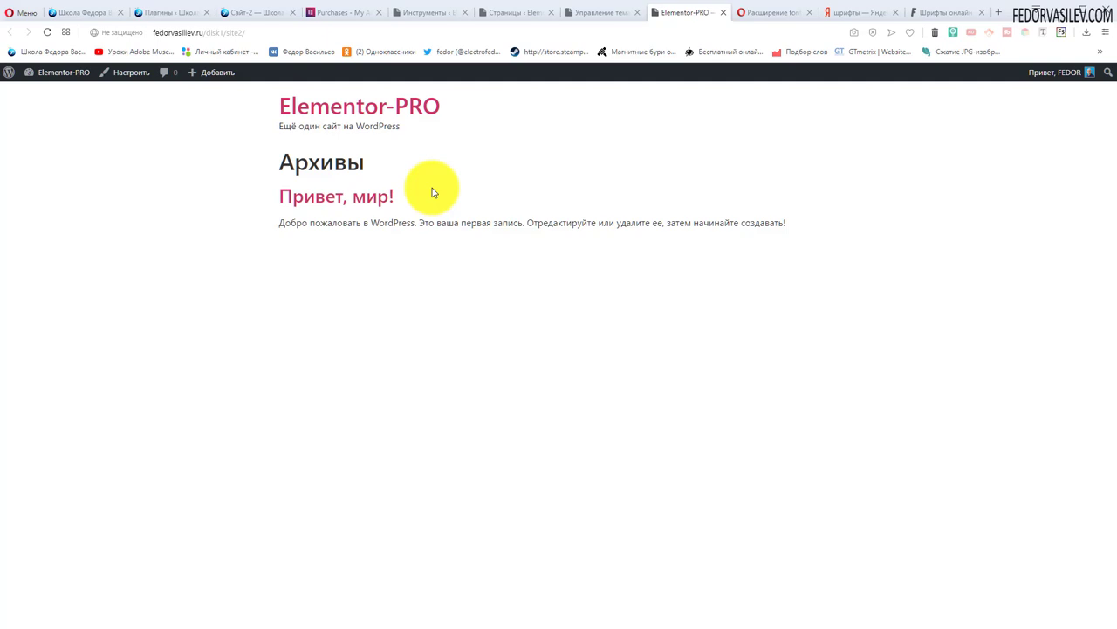
pyautogui.moveTo(786, 223); pyautogui.dragTo(350, 162)
pyautogui.click(506, 202)
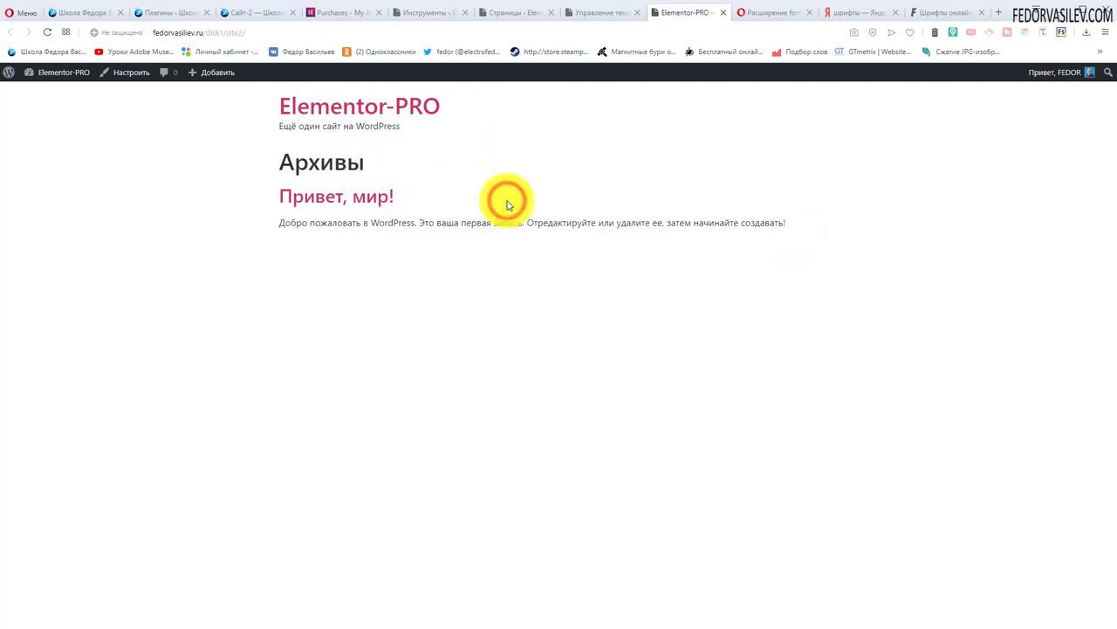
pyautogui.moveTo(815, 221); pyautogui.dragTo(297, 109)
pyautogui.click(496, 298)
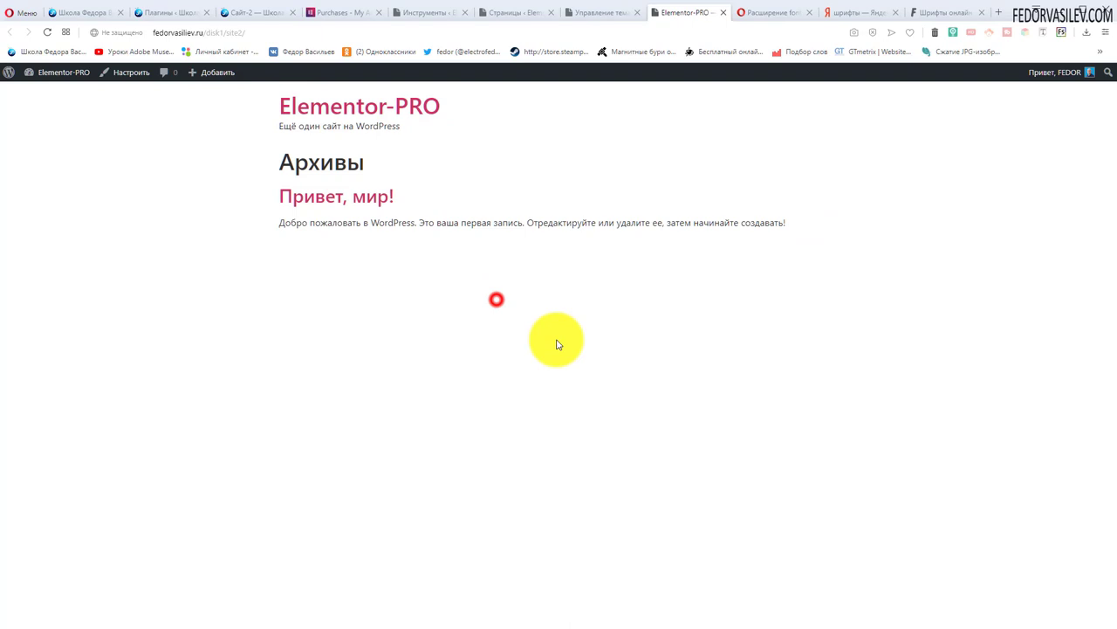
# Rename the page "Elementor #9" to "Главная" and update it
pyautogui.click(611, 15)
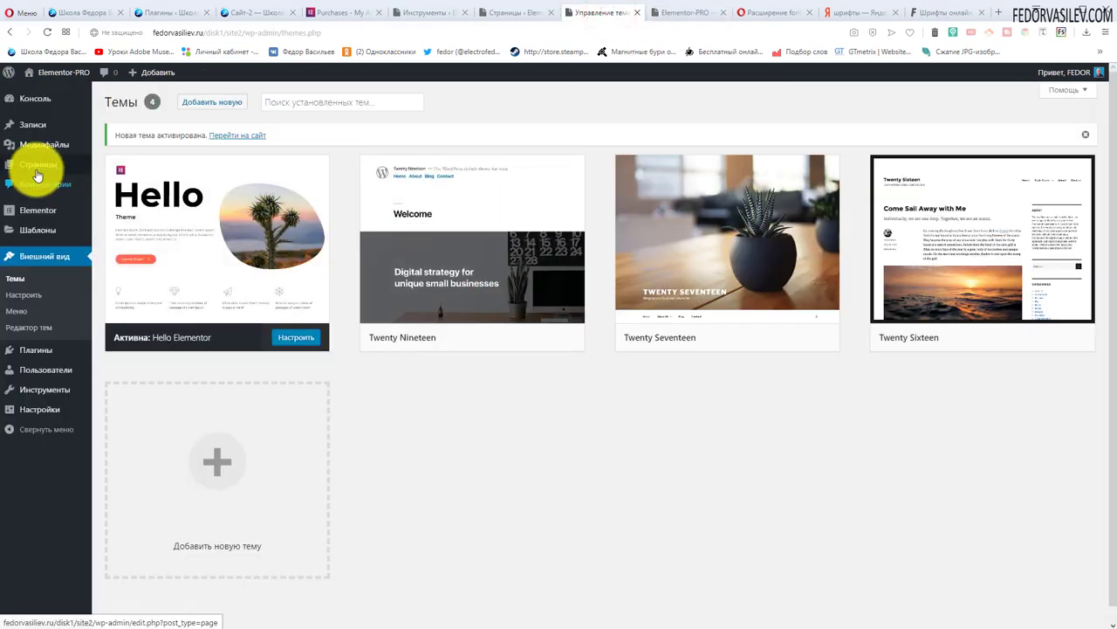
pyautogui.click(33, 172)
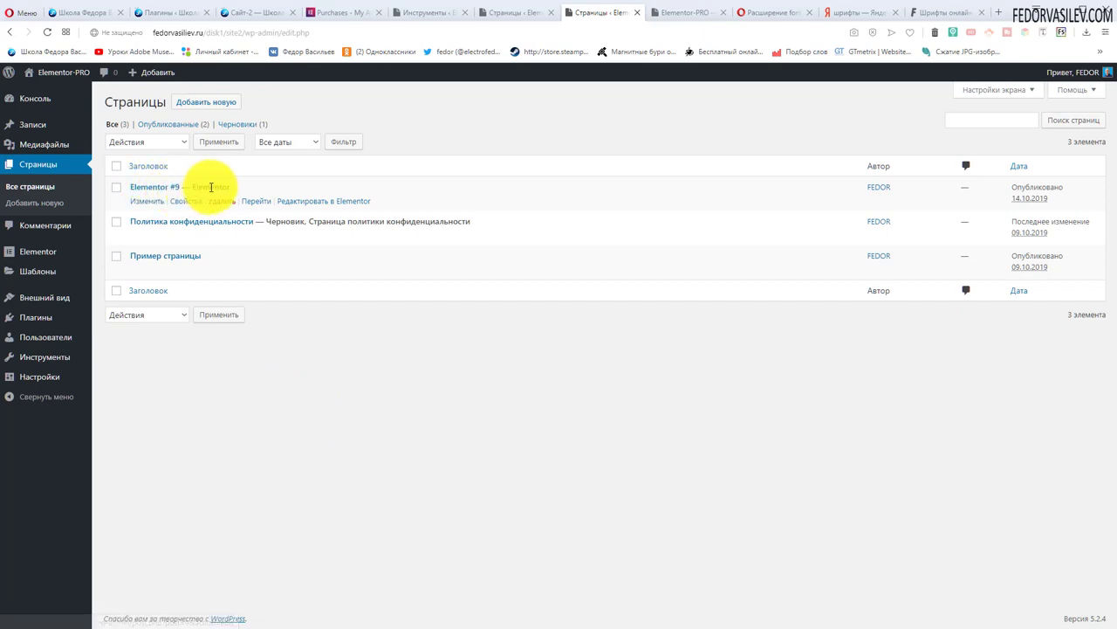
pyautogui.click(151, 200)
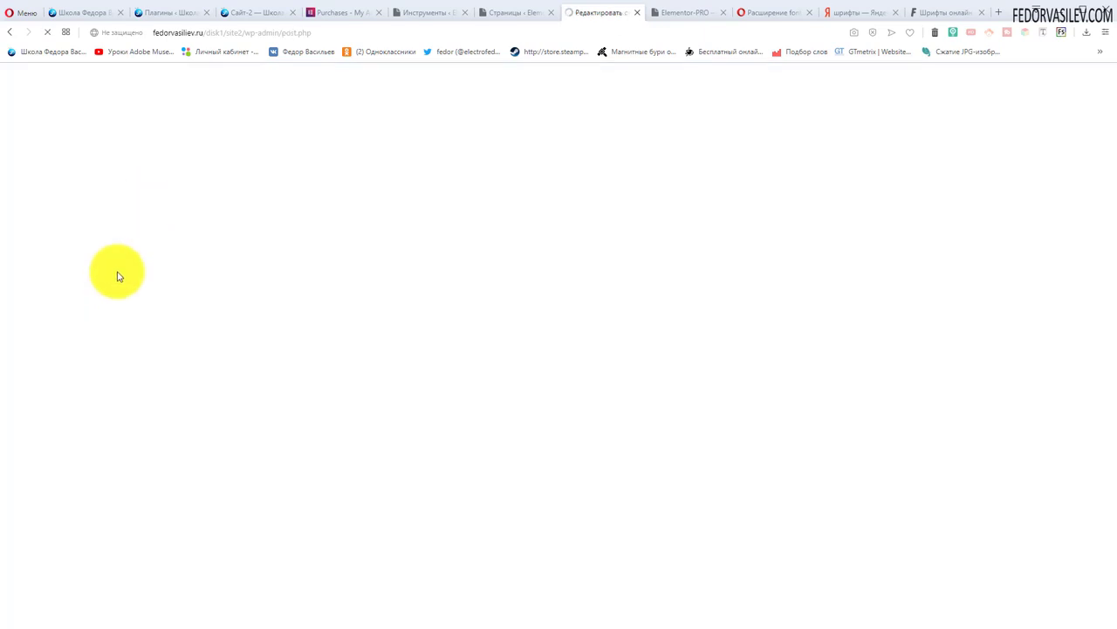
pyautogui.tripleClick(363, 211)
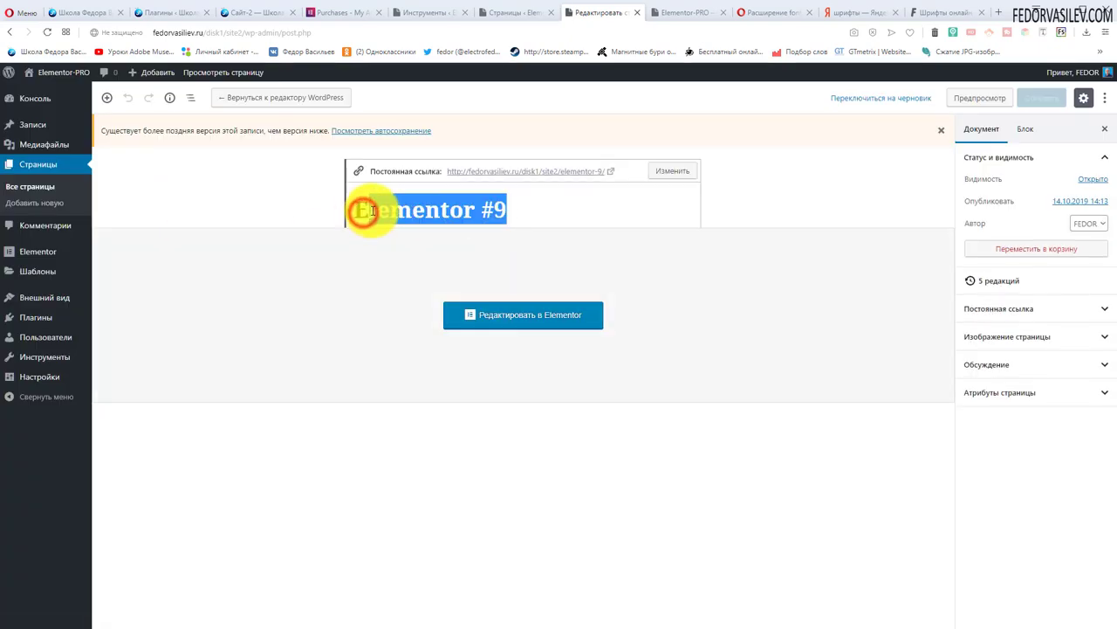
pyautogui.moveTo(576, 219); pyautogui.dragTo(262, 216)
pyautogui.write('Главная')
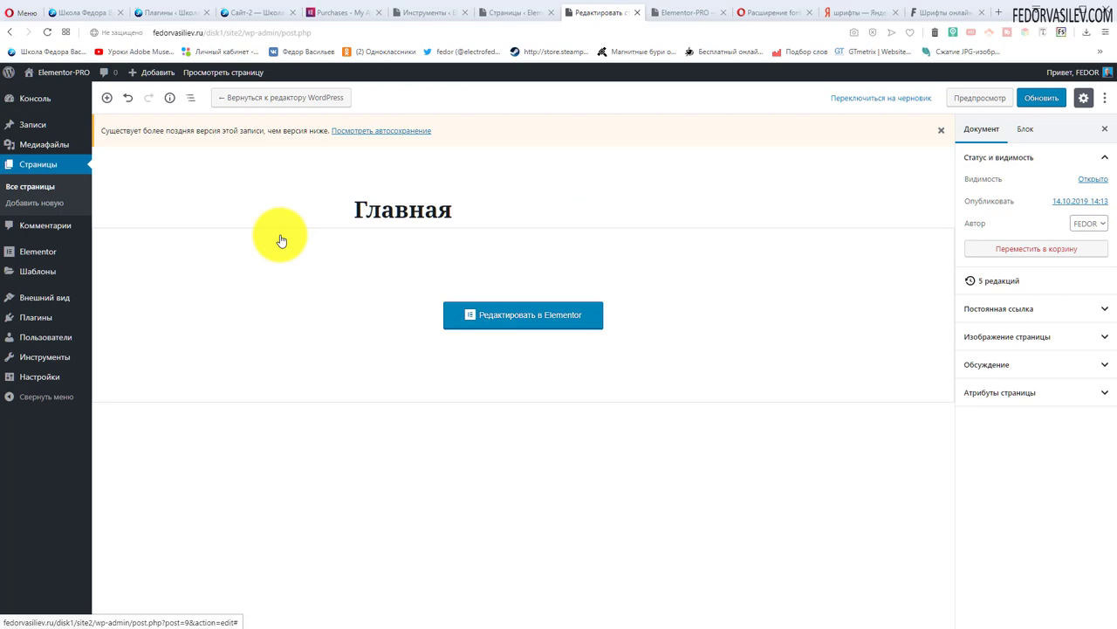
pyautogui.click(1042, 98)
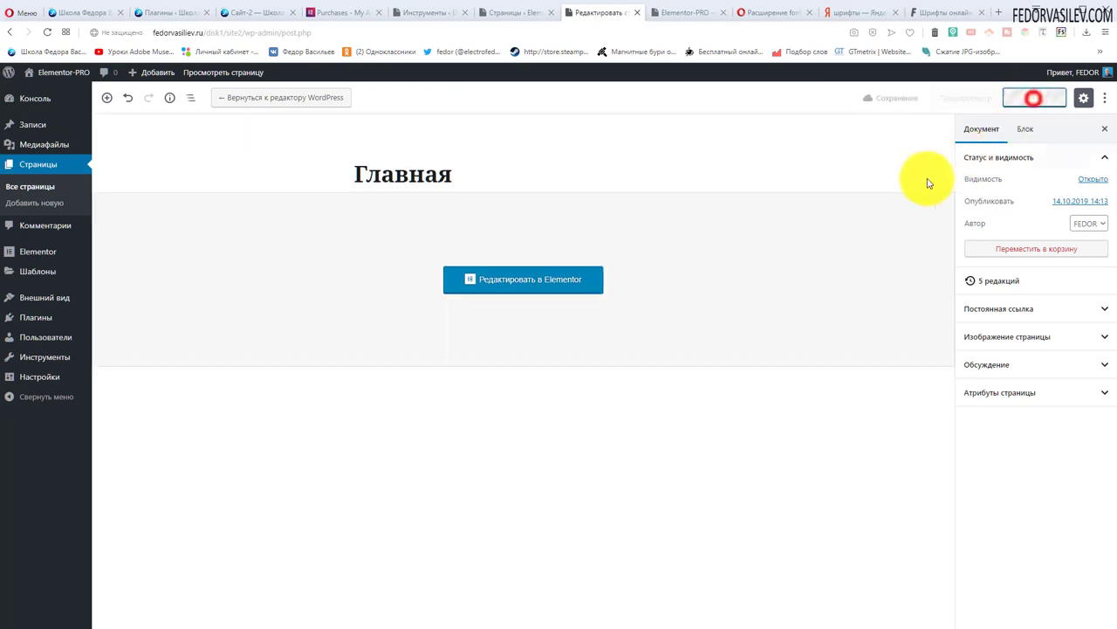
# Set the "Главная" page's layout to "Холст Elementor" in its Elementor settings, update it, and exit to the WordPress dashboard
pyautogui.click(499, 317)
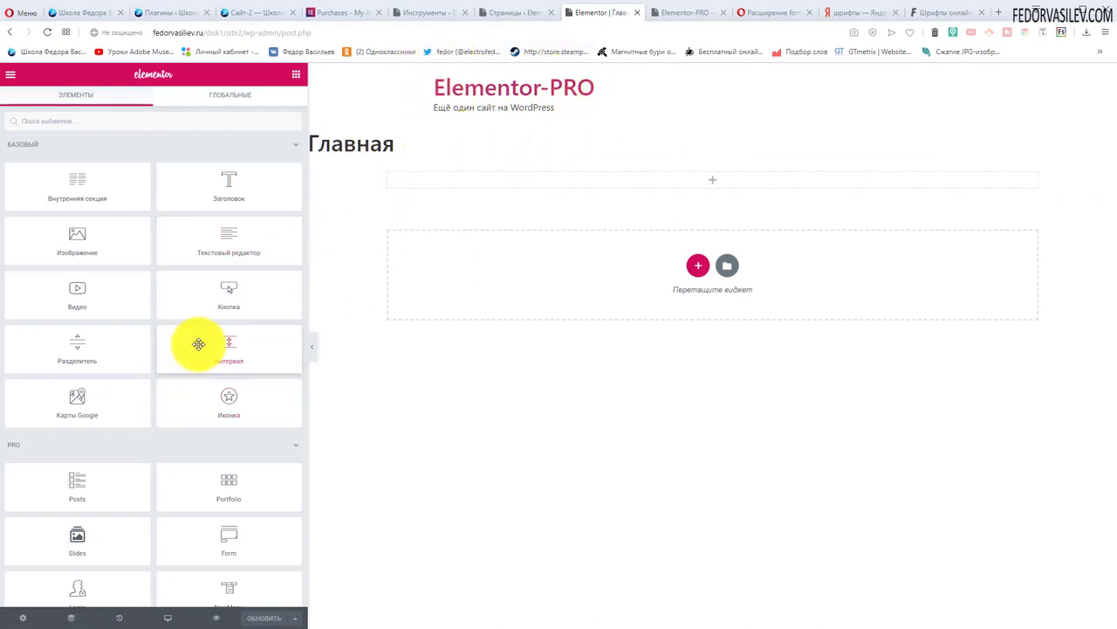
pyautogui.click(21, 619)
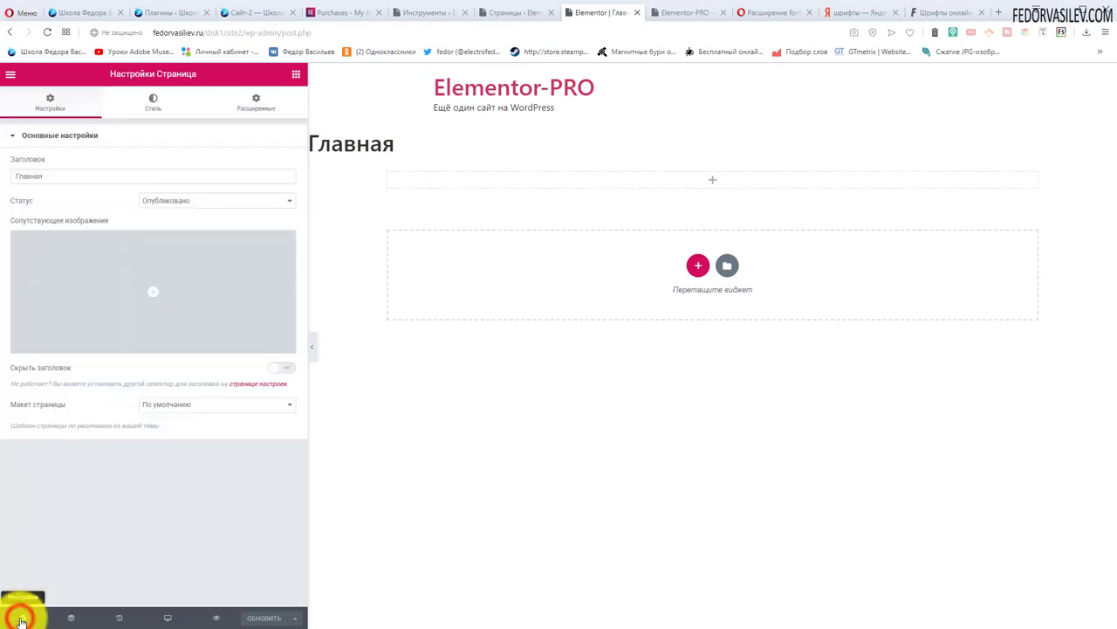
pyautogui.click(185, 406)
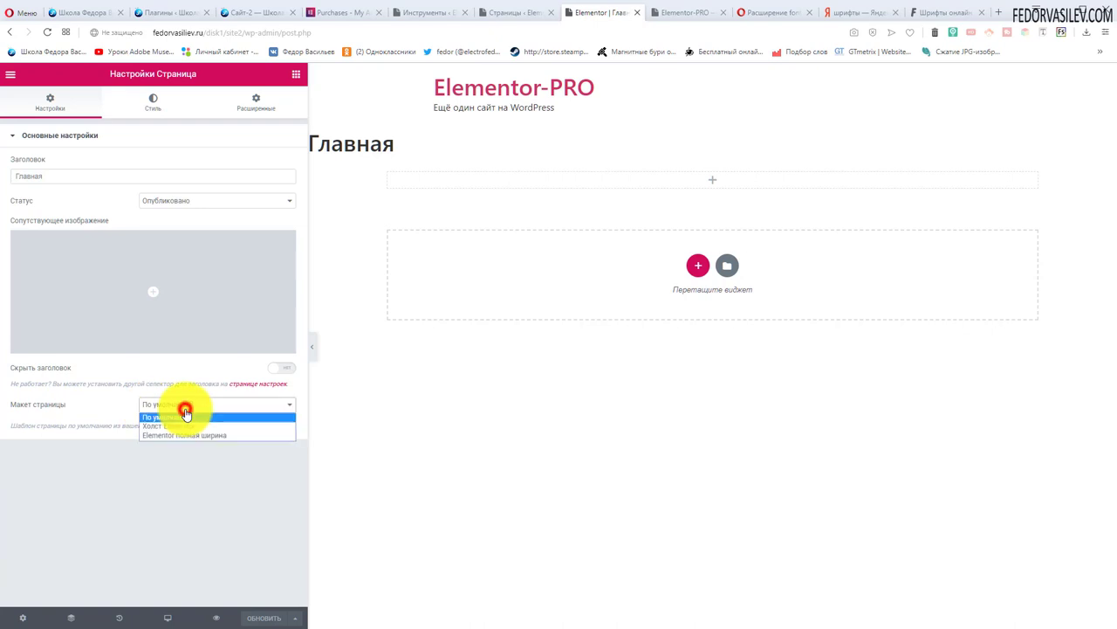
pyautogui.click(235, 428)
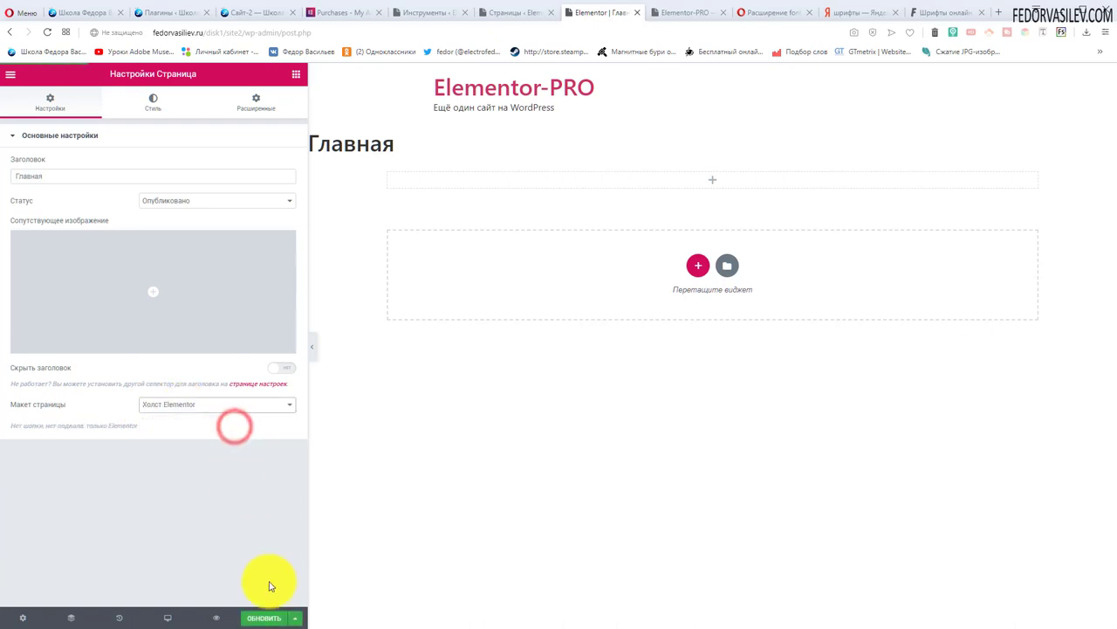
pyautogui.click(257, 618)
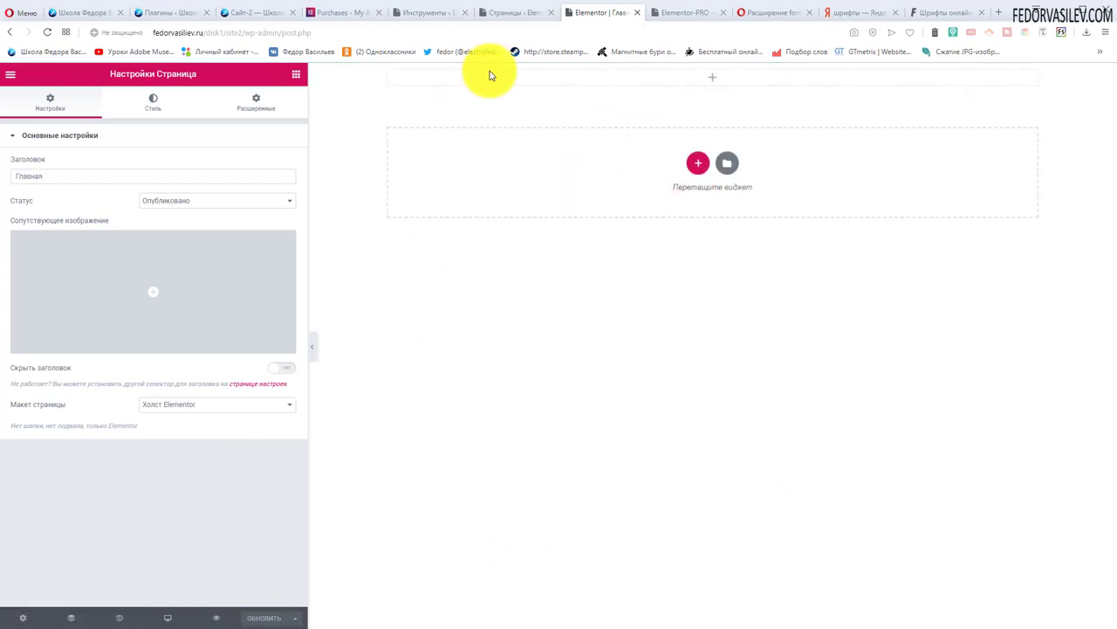
pyautogui.click(8, 79)
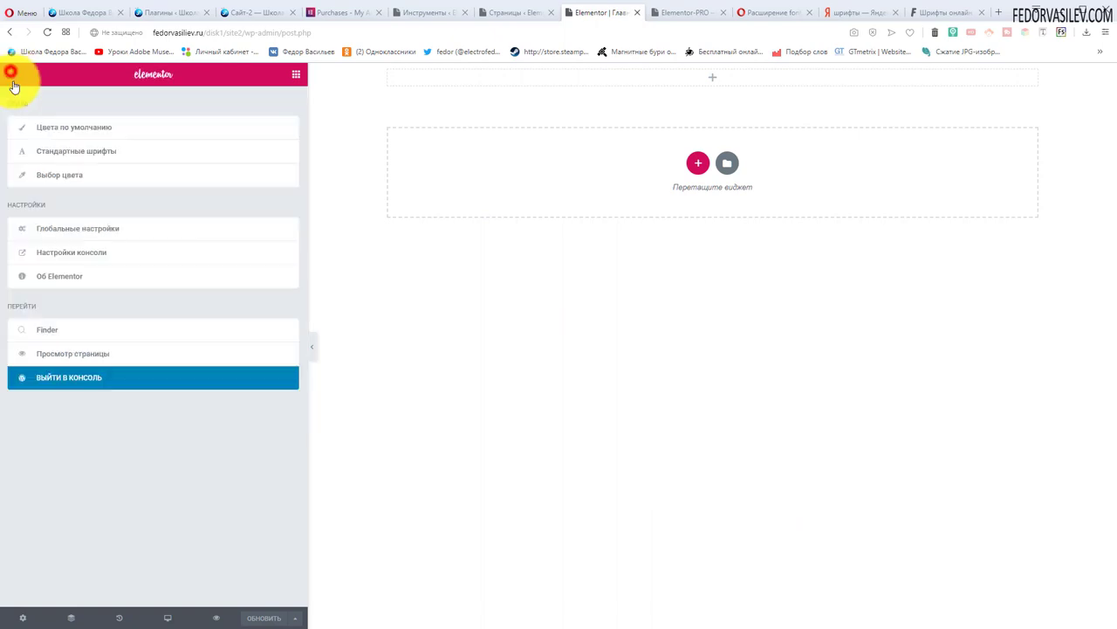
pyautogui.click(67, 384)
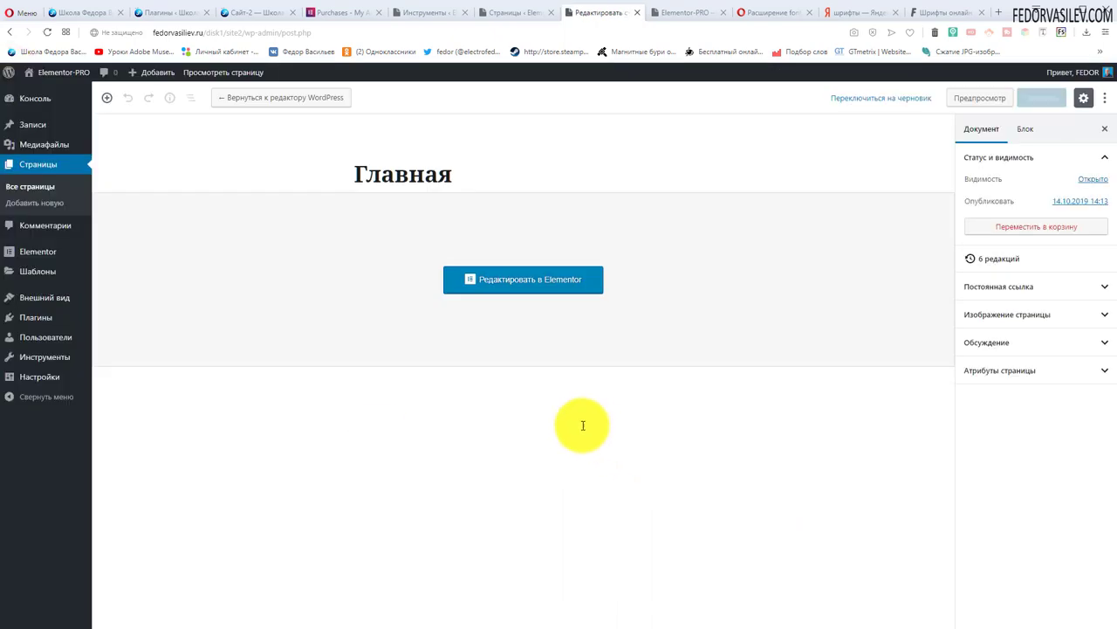
# In the reading settings, make the static page "Главная" the site's home page and save the changes
pyautogui.click(40, 384)
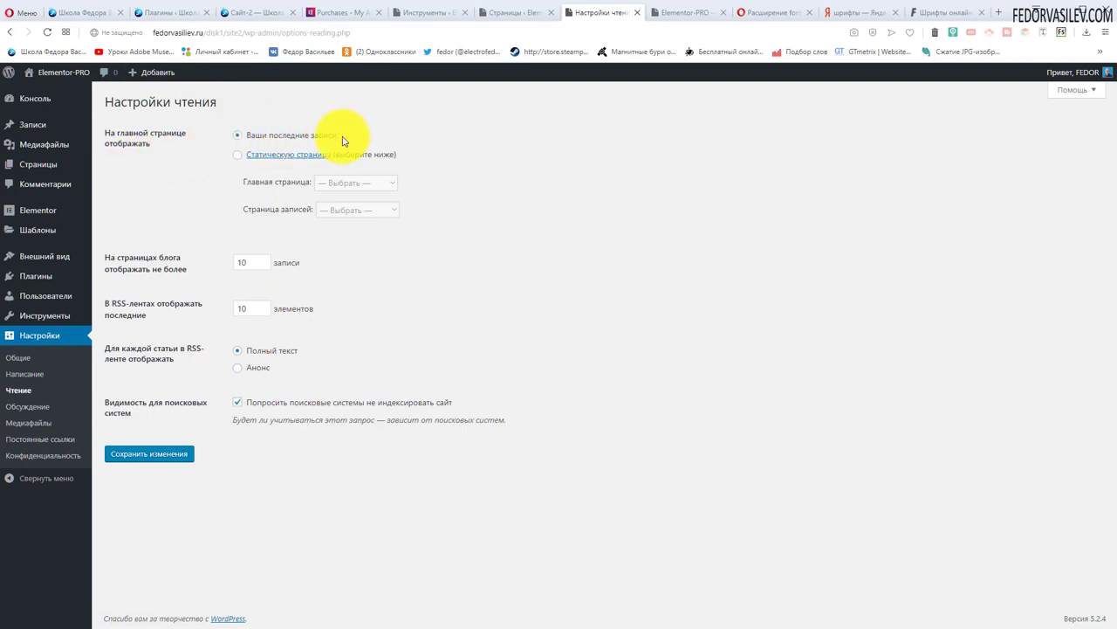
pyautogui.click(237, 156)
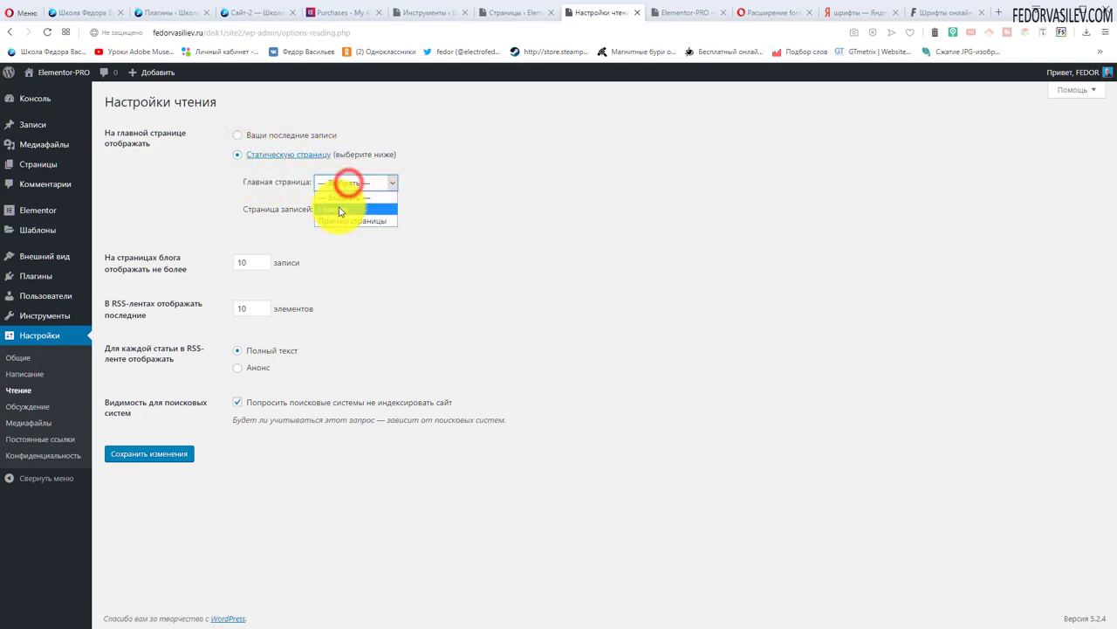
pyautogui.click(335, 209)
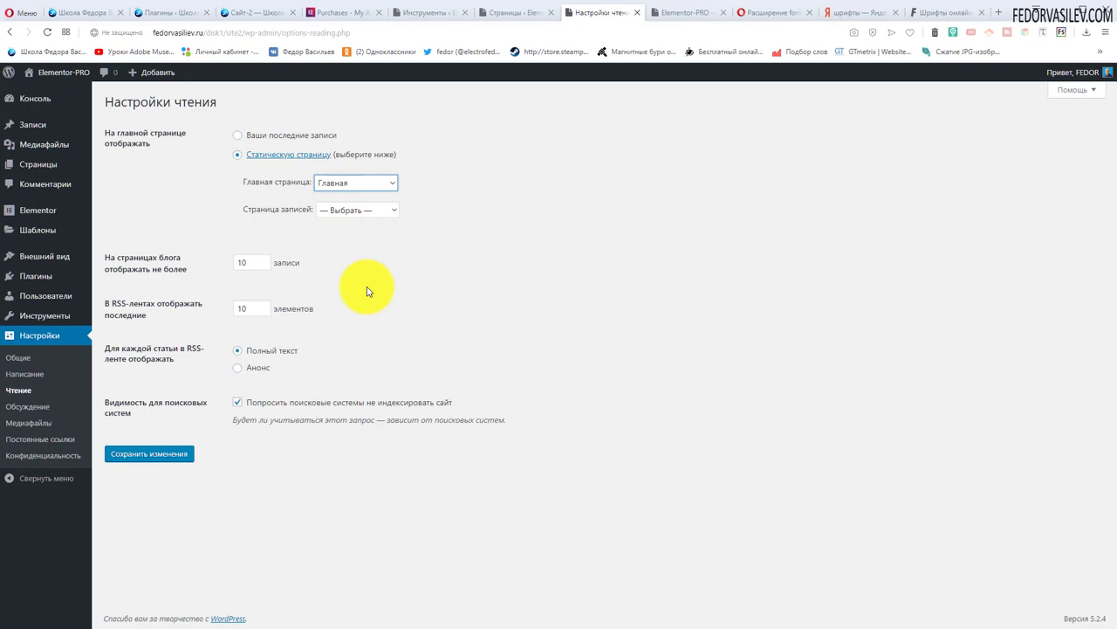
pyautogui.click(154, 452)
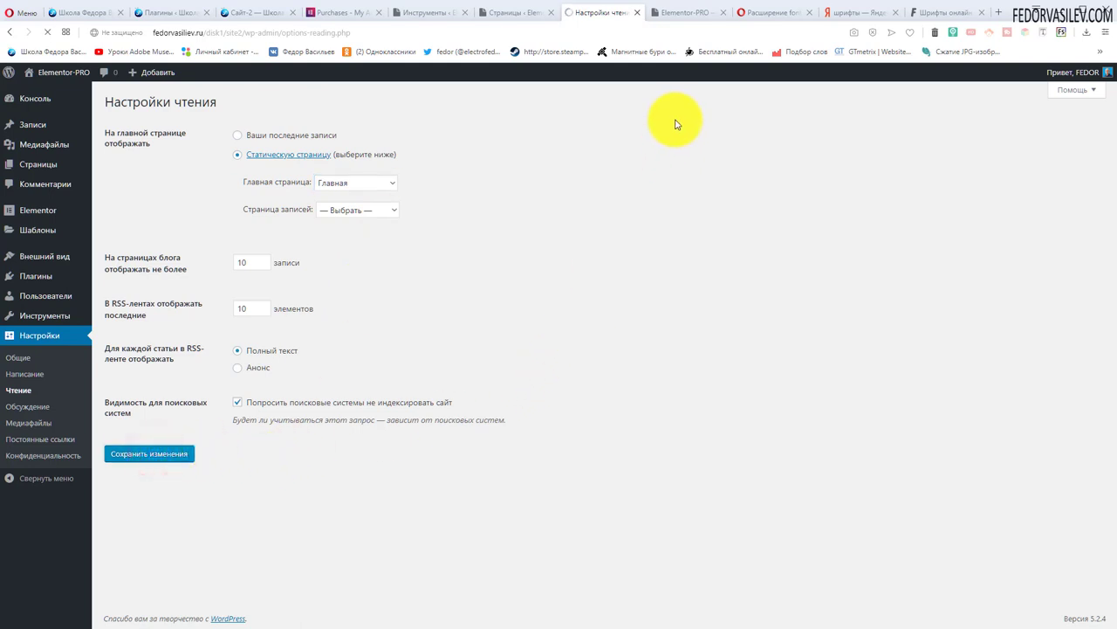
# Reload the site's public front page to check the newly assigned home page
pyautogui.click(679, 12)
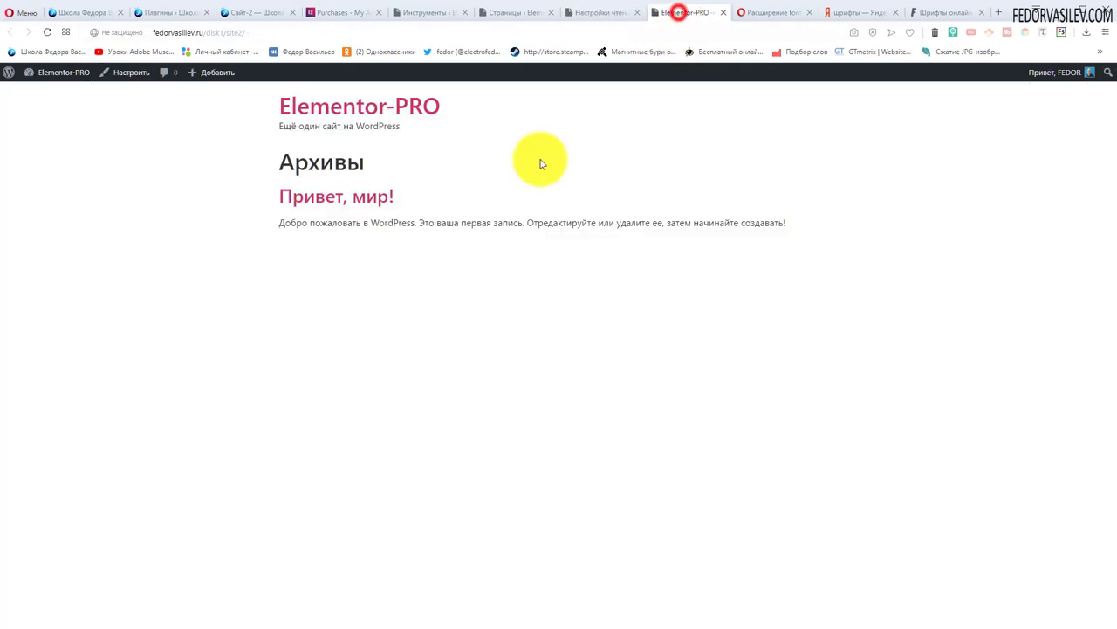
pyautogui.click(48, 32)
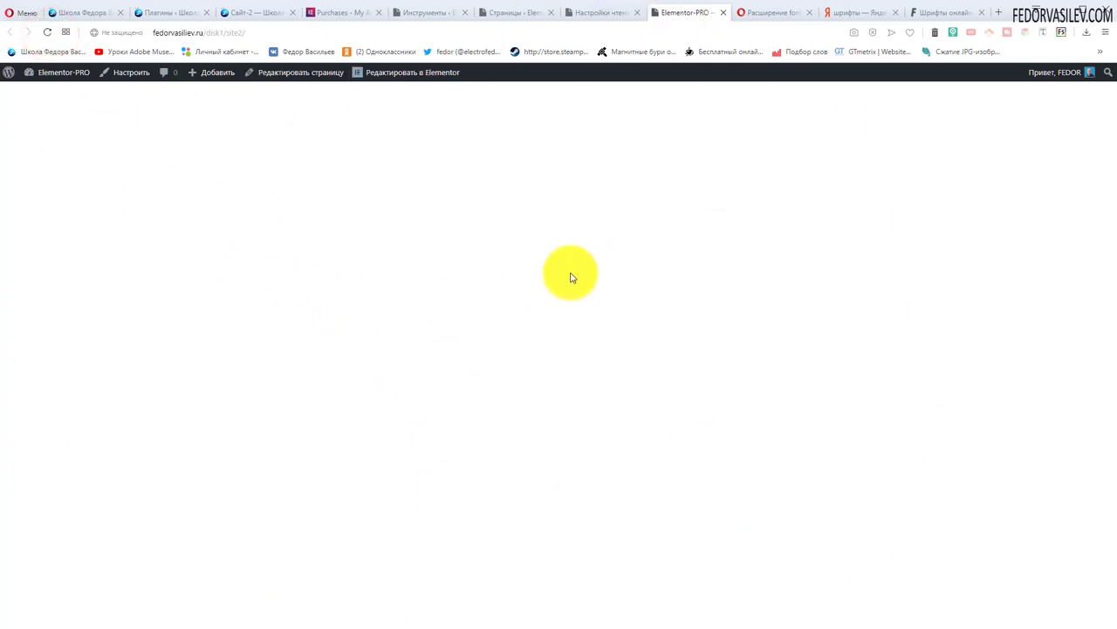
# Go back to the WordPress dashboard and open the "Главная" page for editing in Elementor
pyautogui.hotkey('ctrl', 'Tab')
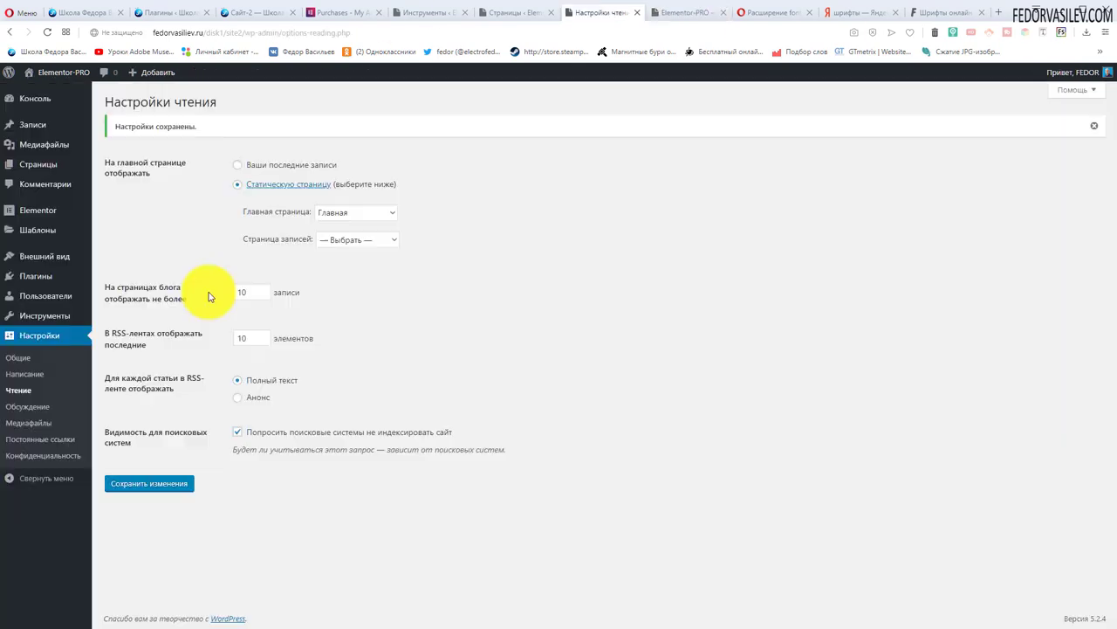
pyautogui.moveTo(45, 174)
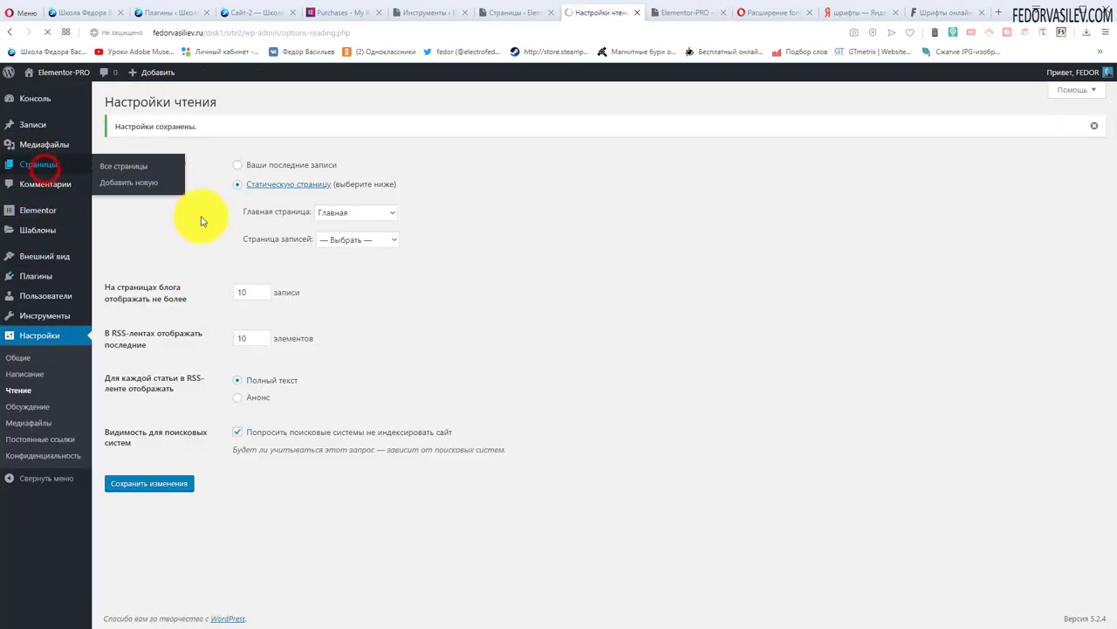
pyautogui.click(315, 201)
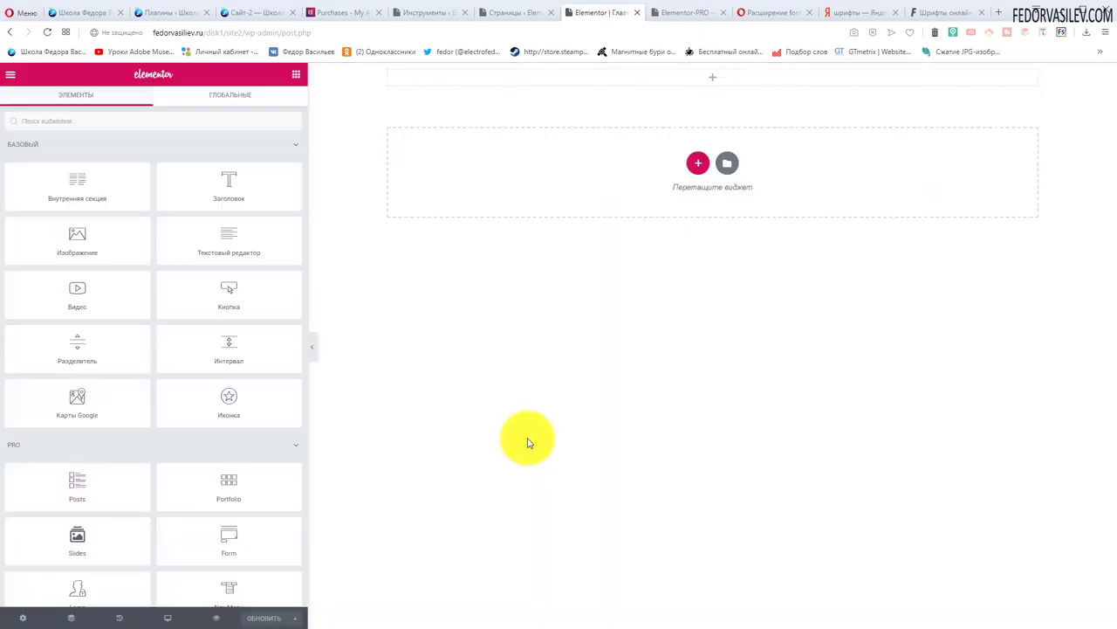
# Add a heading widget to the empty section, place a text editor widget beneath it, and update the page
pyautogui.moveTo(226, 189); pyautogui.dragTo(709, 79)
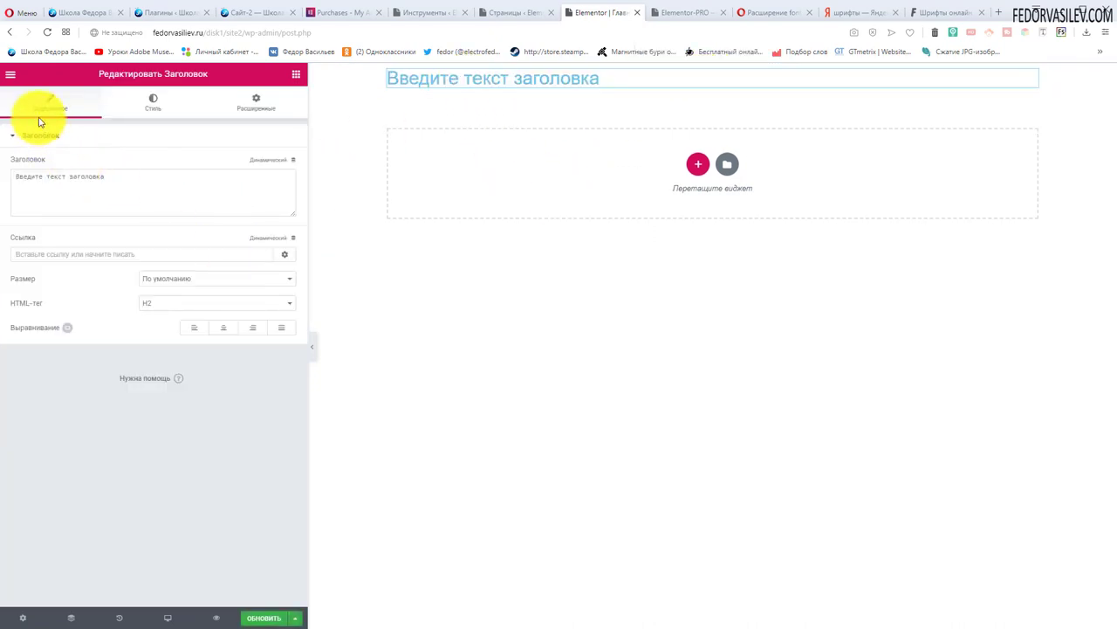
pyautogui.click(296, 74)
pyautogui.moveTo(217, 244); pyautogui.dragTo(499, 140)
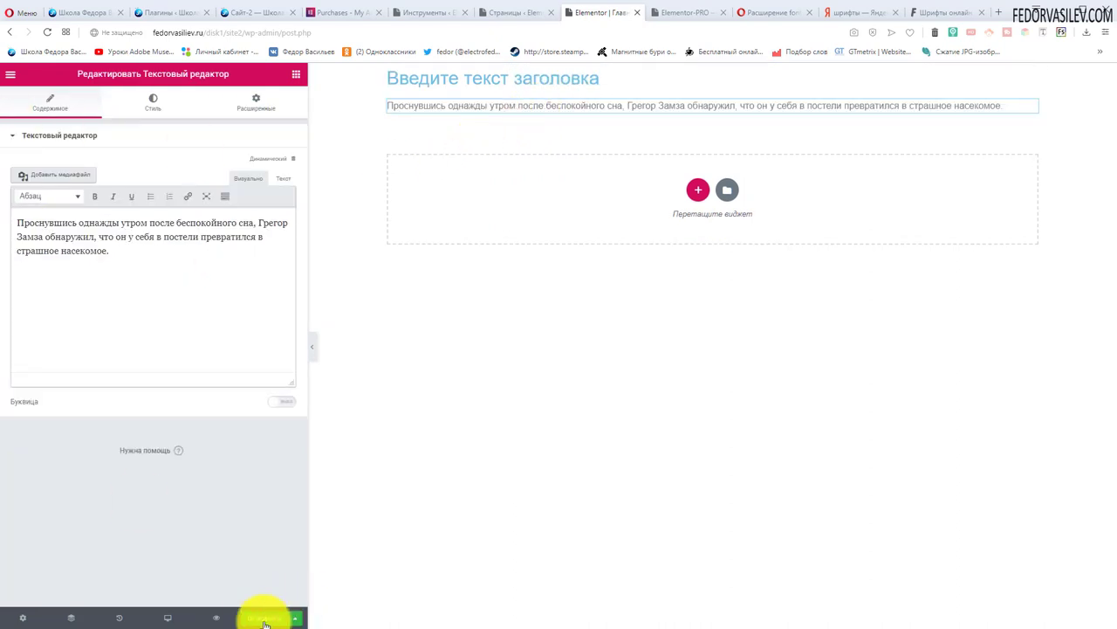
pyautogui.click(266, 620)
# Reload the site's public front page and check the added heading and paragraph text
pyautogui.click(673, 12)
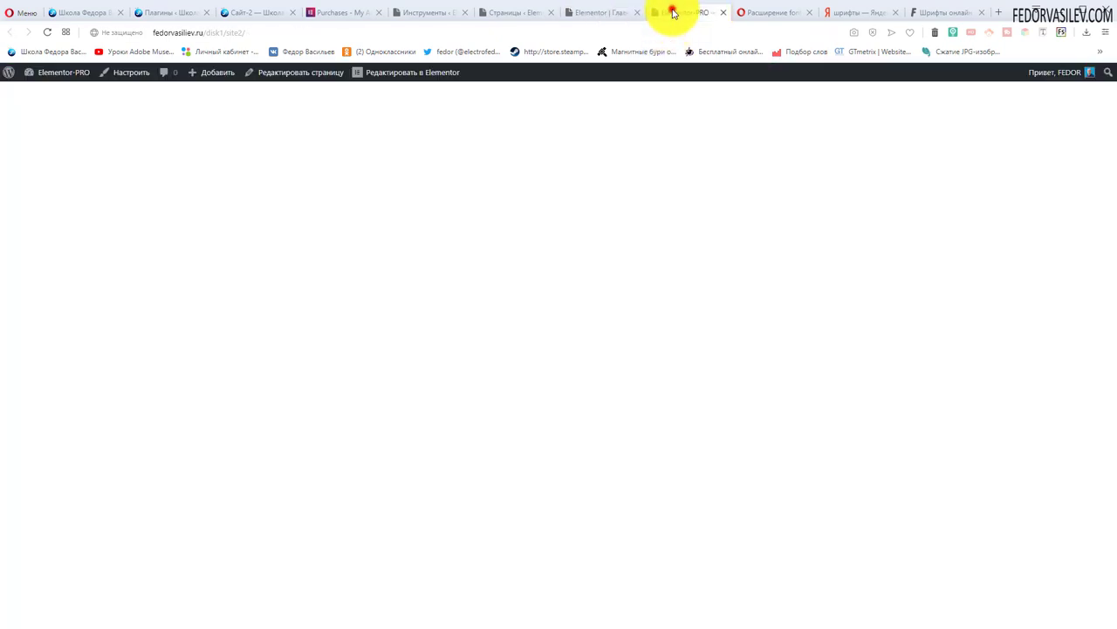
pyautogui.click(47, 32)
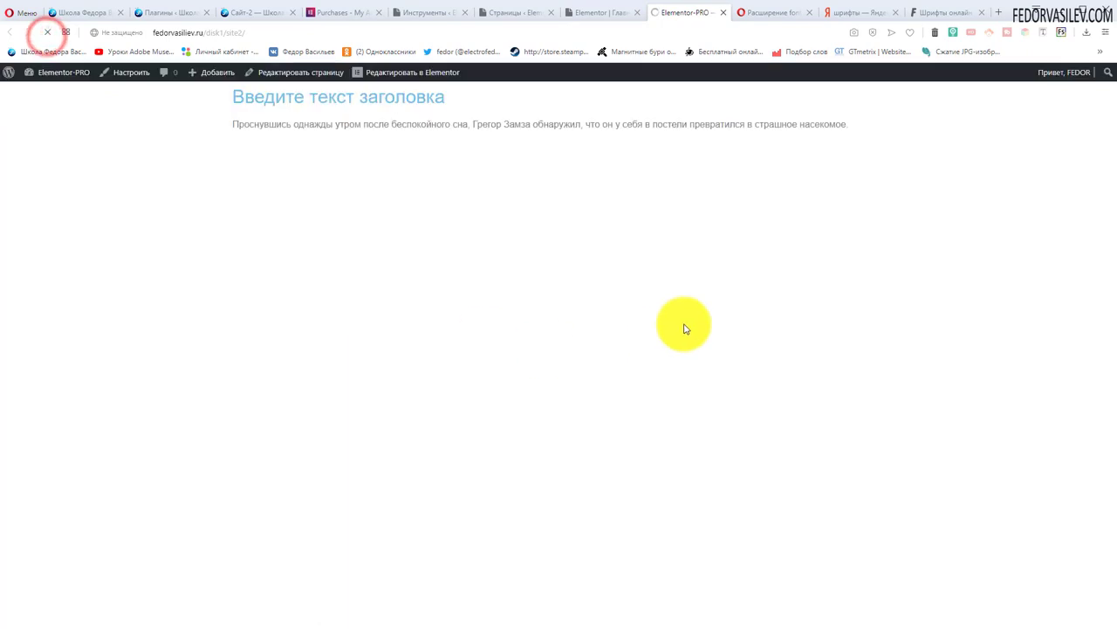
pyautogui.moveTo(365, 101); pyautogui.dragTo(399, 192)
pyautogui.click(399, 192)
pyautogui.moveTo(336, 129); pyautogui.dragTo(483, 126)
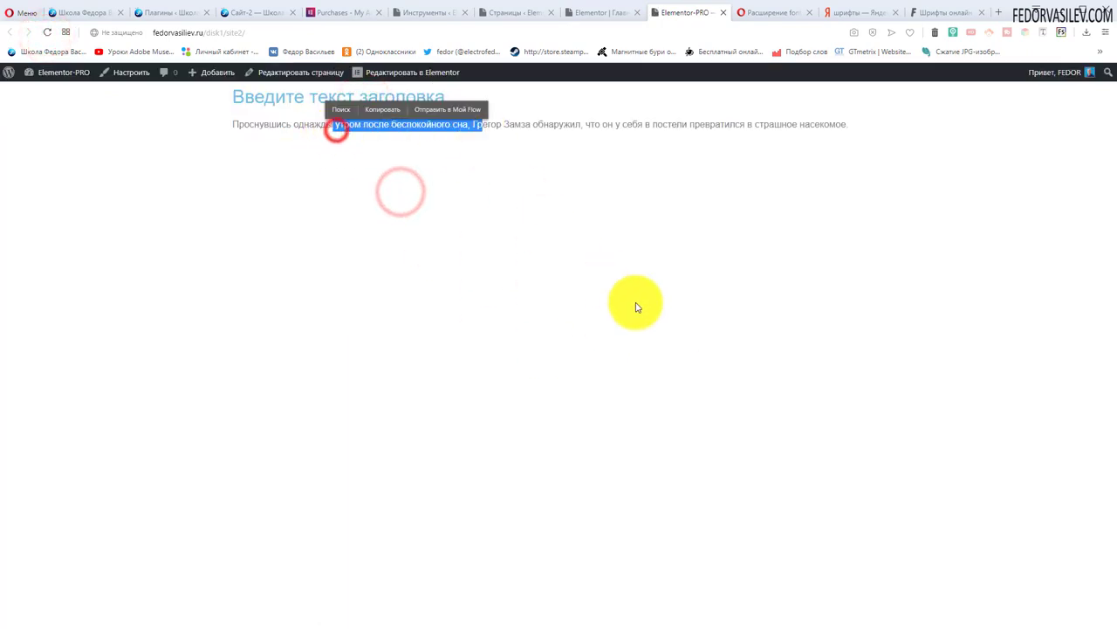
pyautogui.click(638, 303)
# Look over the sections of the finished example landing page, from the header to the "Продукция" block
pyautogui.hotkey('ctrl', 'Tab')
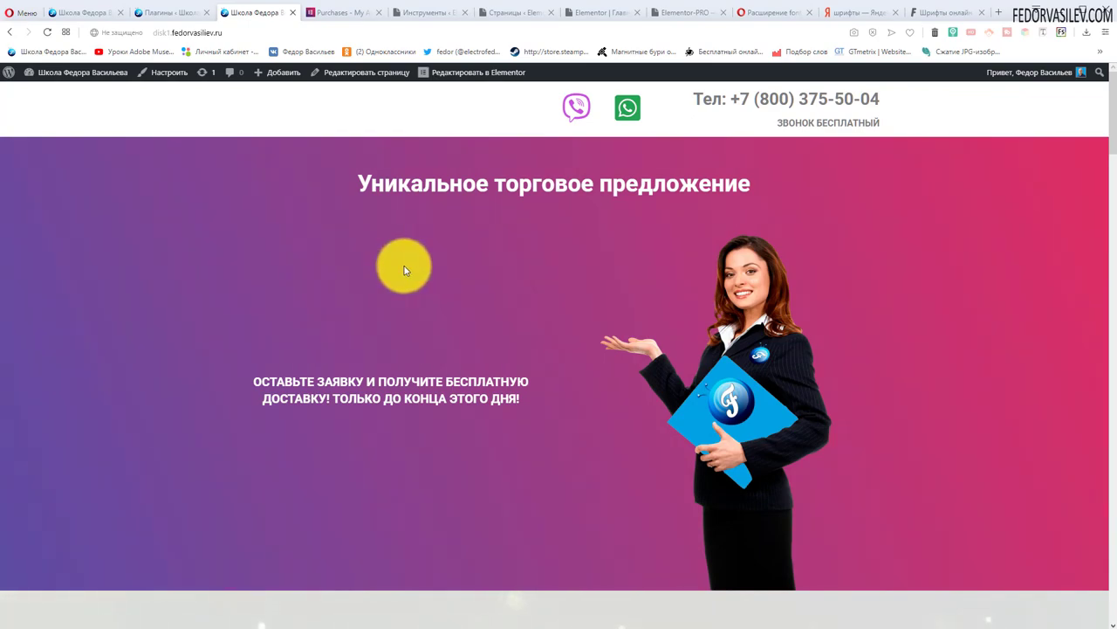
pyautogui.scroll(-10, 332, 337)
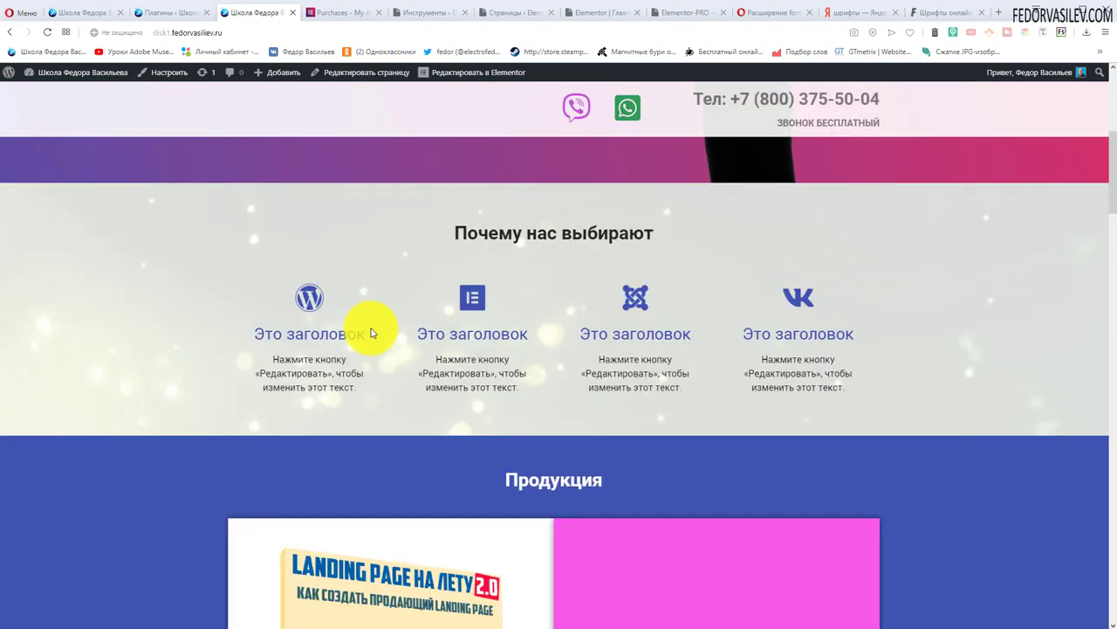
pyautogui.scroll(5, 368, 331)
pyautogui.scroll(-3, 367, 326)
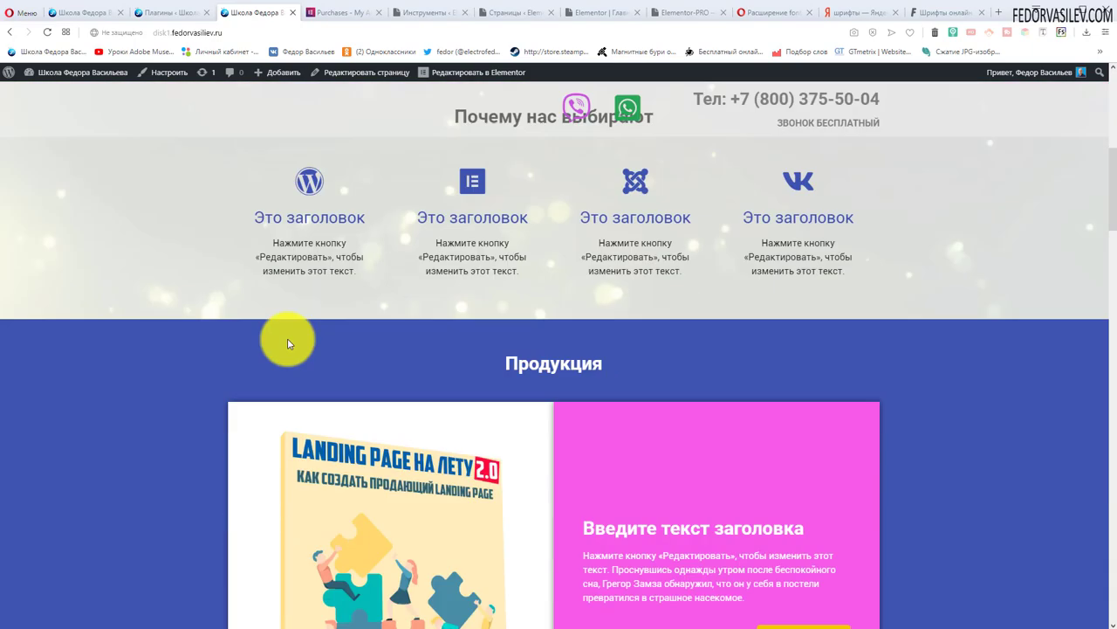
pyautogui.scroll(-4, 392, 332)
pyautogui.scroll(9, 393, 330)
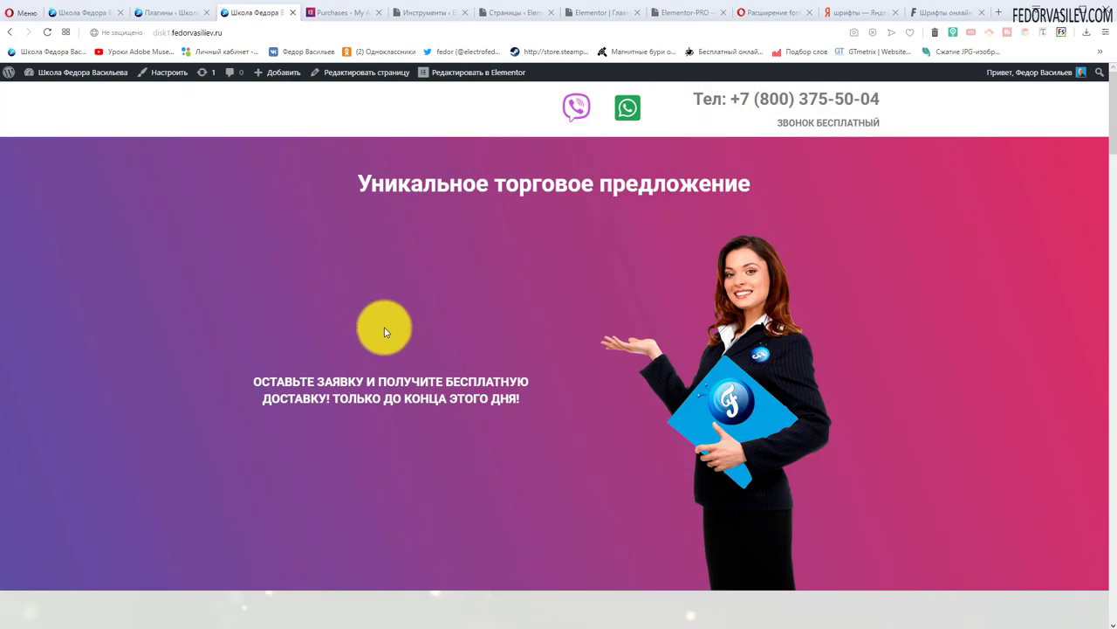
# View the "fonts infos" extension page, then label the texts of the example landing page with their font family using that extension
pyautogui.click(779, 12)
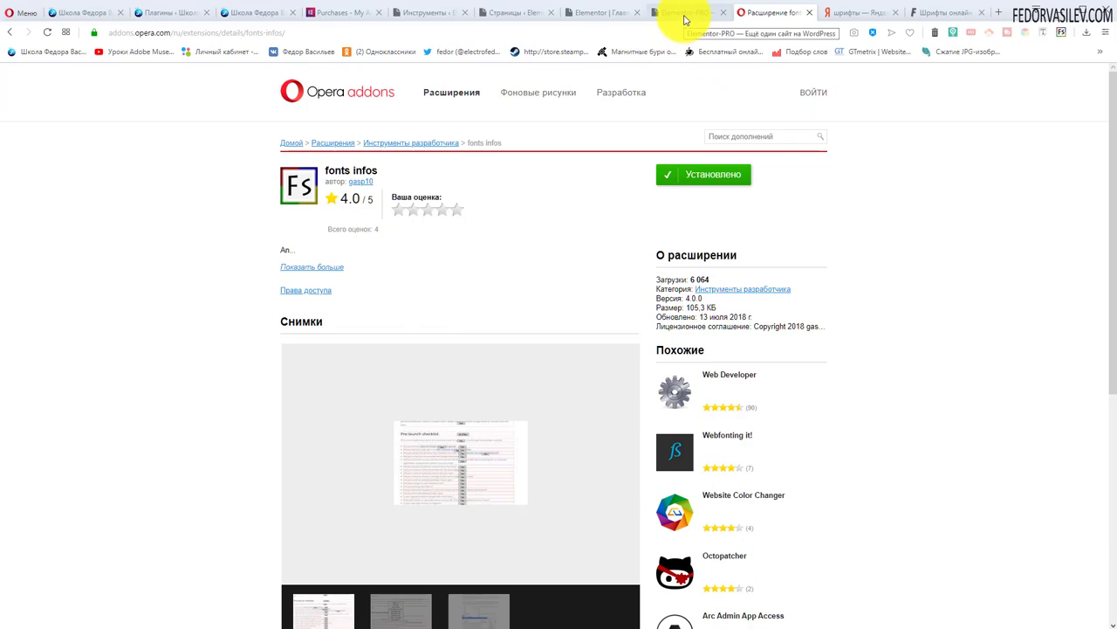
pyautogui.click(250, 14)
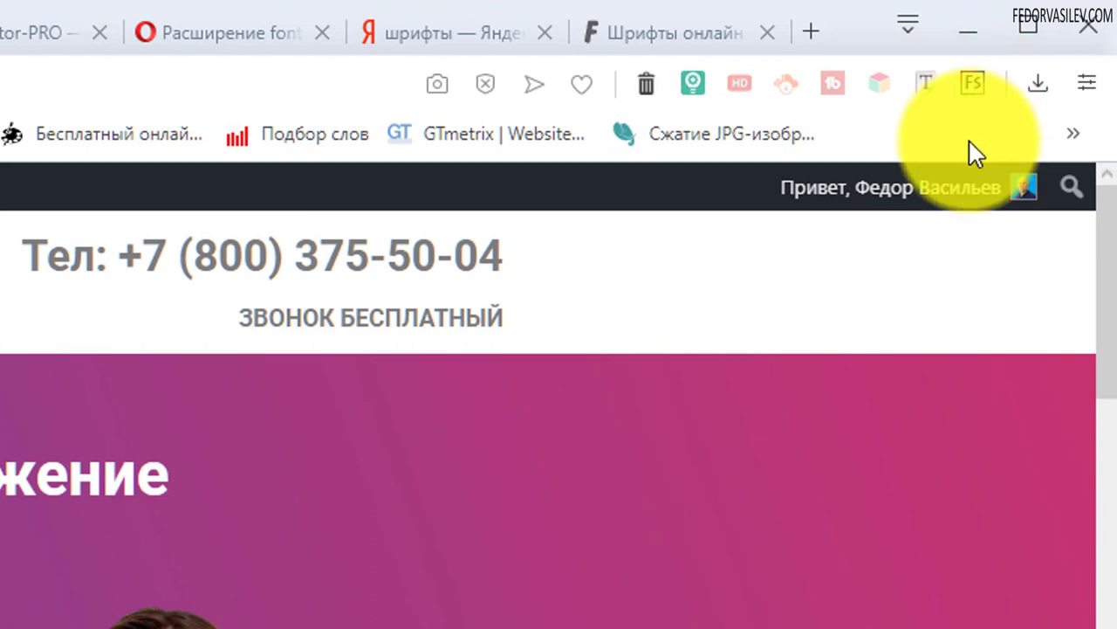
pyautogui.click(969, 83)
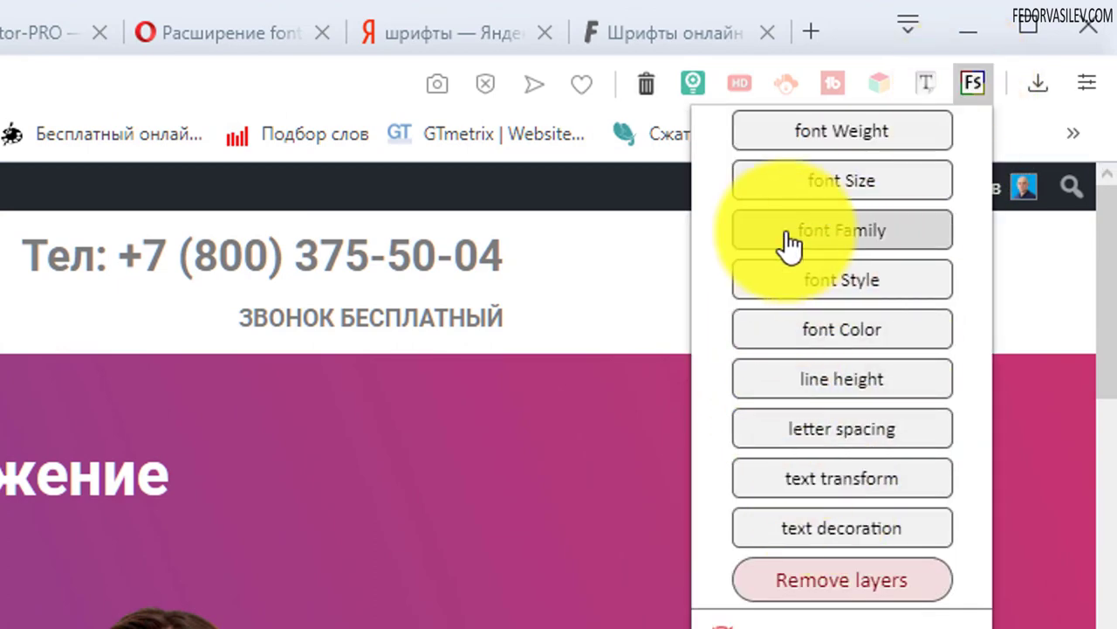
pyautogui.click(834, 249)
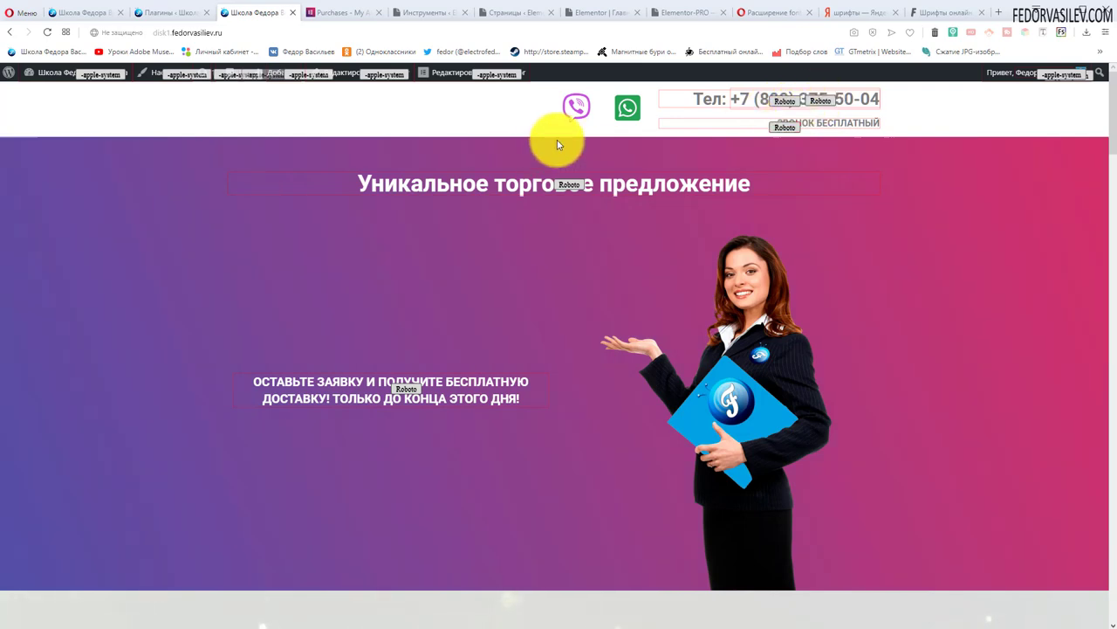
# Examine the font family labels across the example landing page's sections and the extension's other options
pyautogui.scroll(-4, 524, 262)
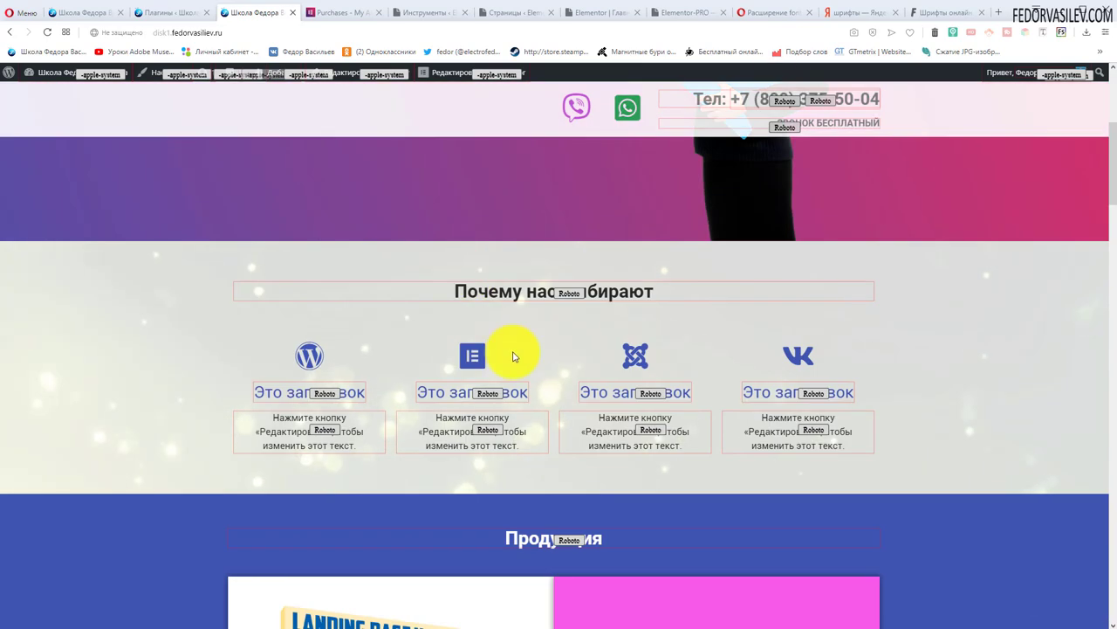
pyautogui.scroll(-3, 568, 293)
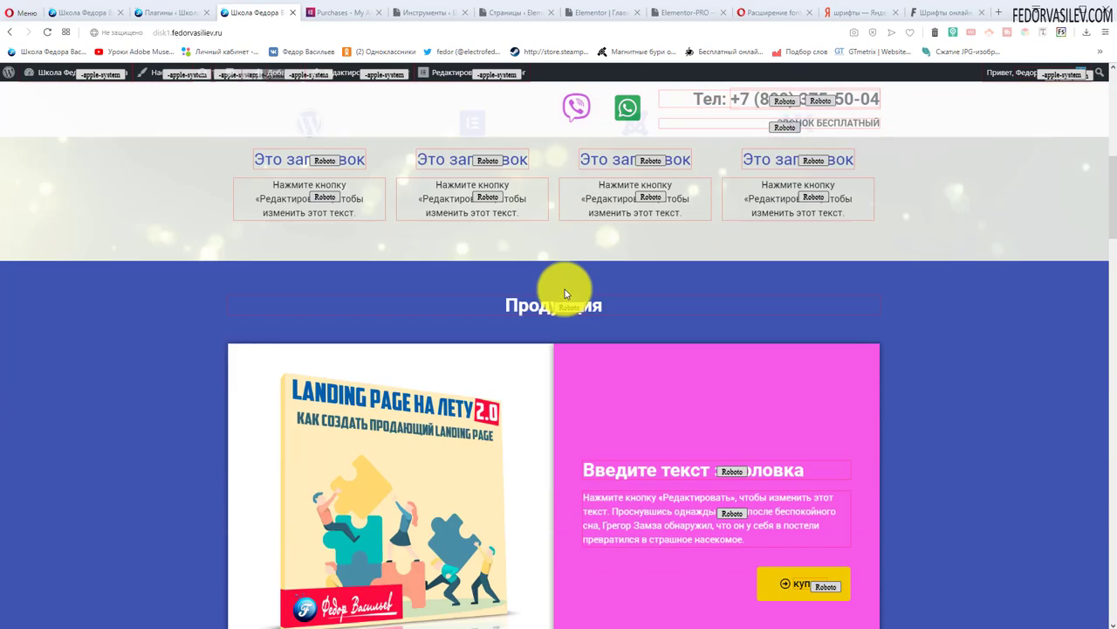
pyautogui.scroll(-3, 666, 307)
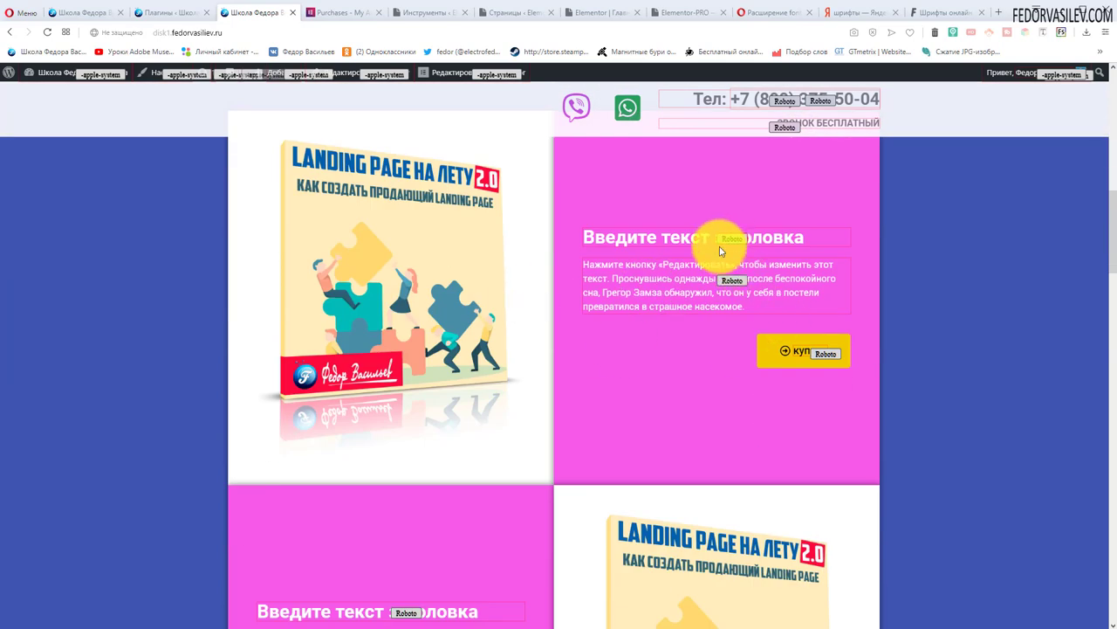
pyautogui.scroll(-3, 673, 392)
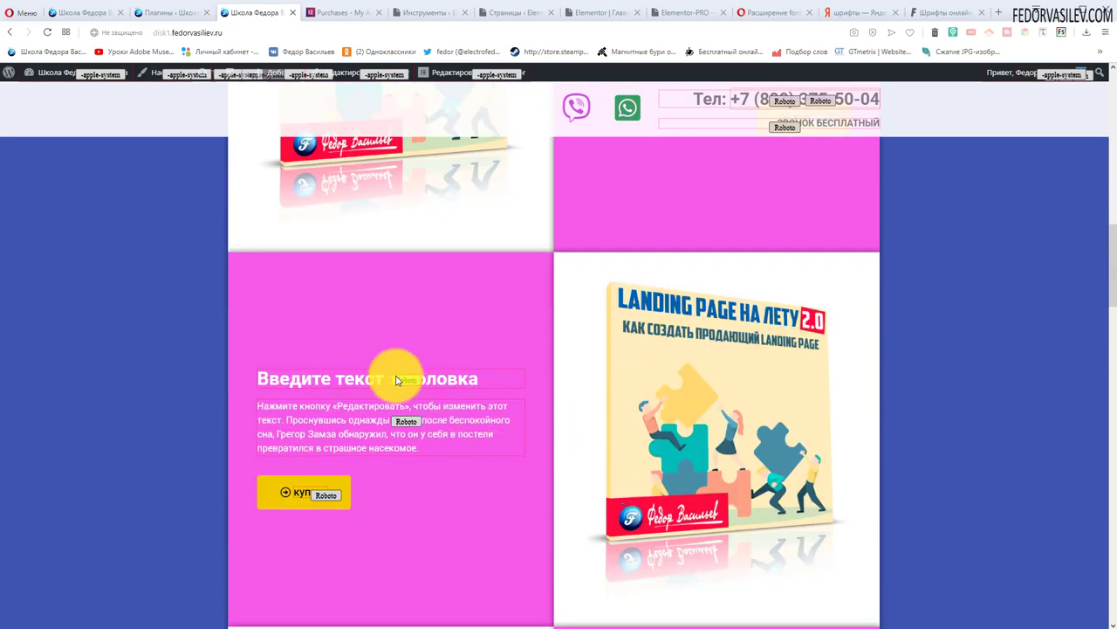
pyautogui.click(1062, 35)
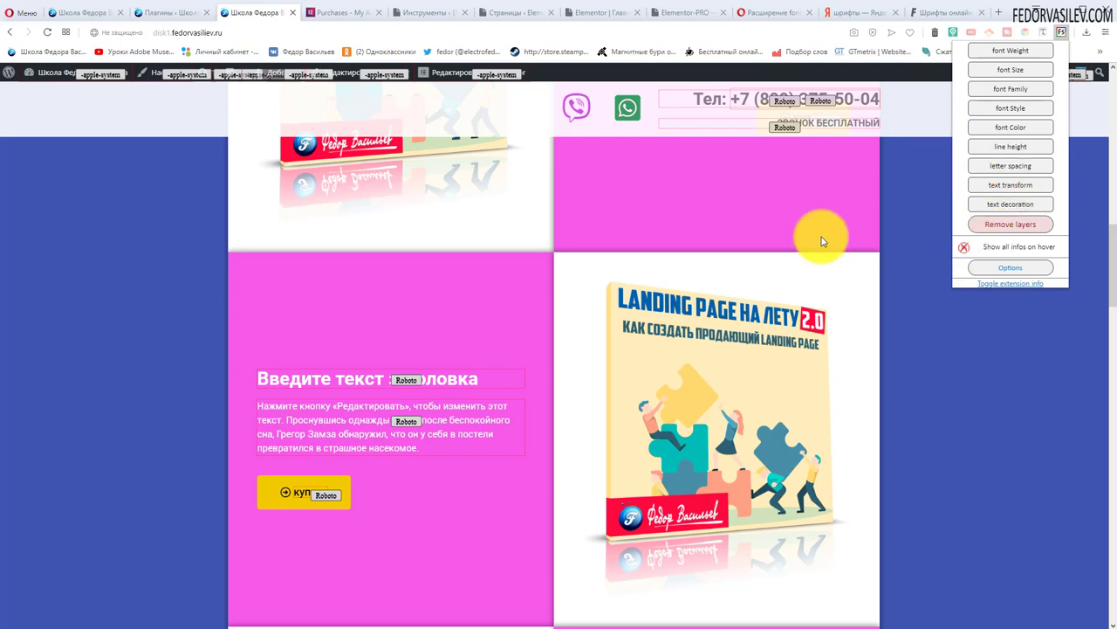
pyautogui.click(781, 201)
pyautogui.scroll(-3, 780, 203)
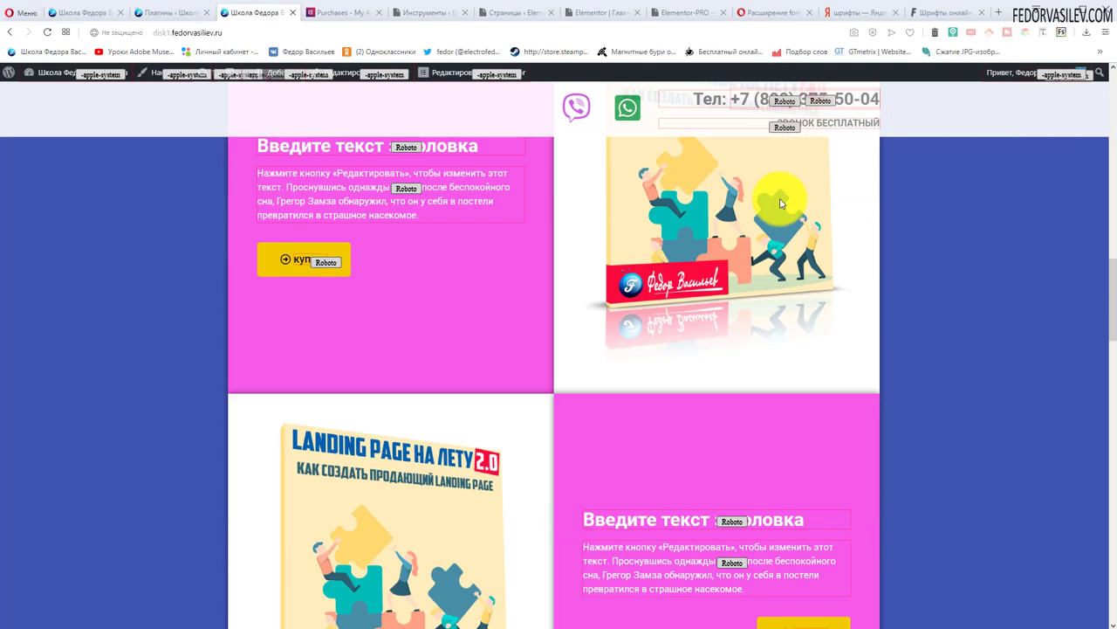
pyautogui.scroll(-12, 781, 203)
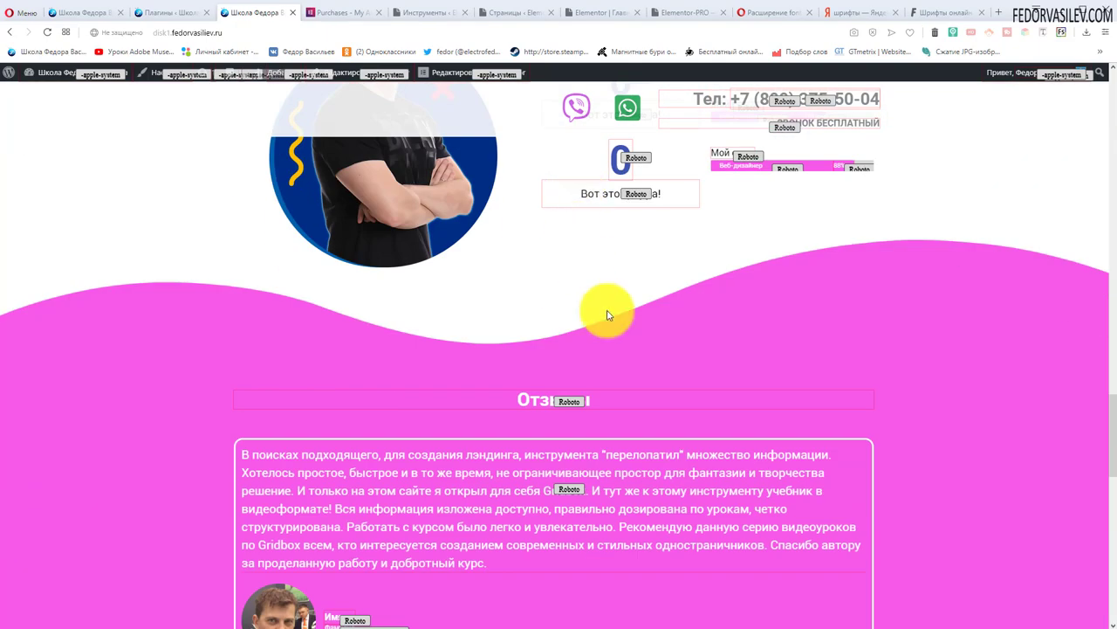
pyautogui.scroll(4, 541, 332)
pyautogui.scroll(-1, 533, 384)
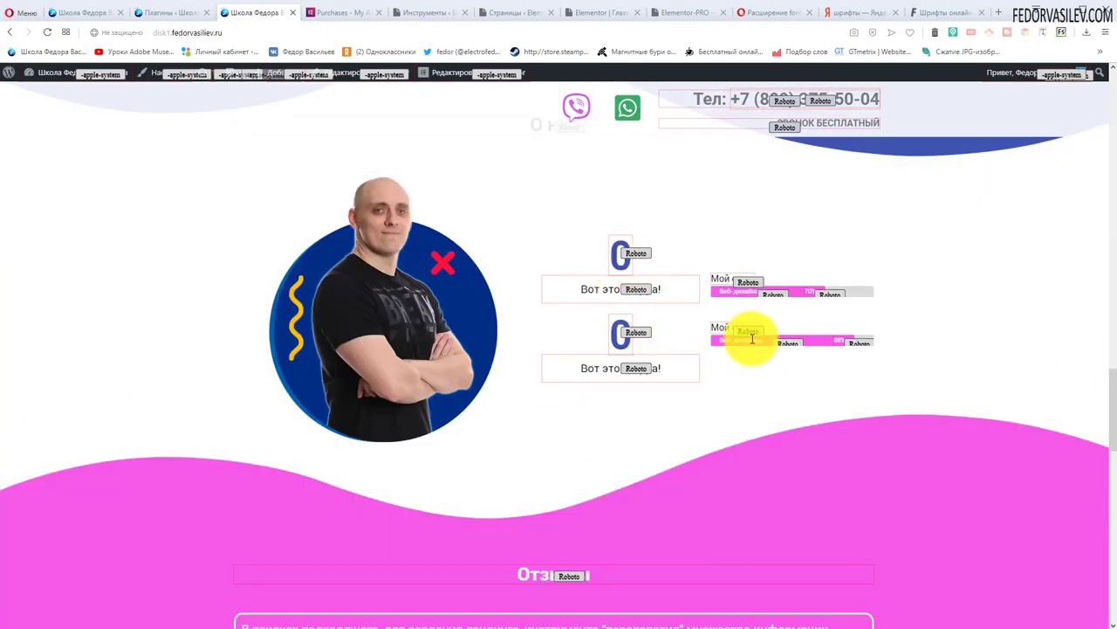
pyautogui.scroll(-4, 742, 323)
pyautogui.scroll(9, 688, 334)
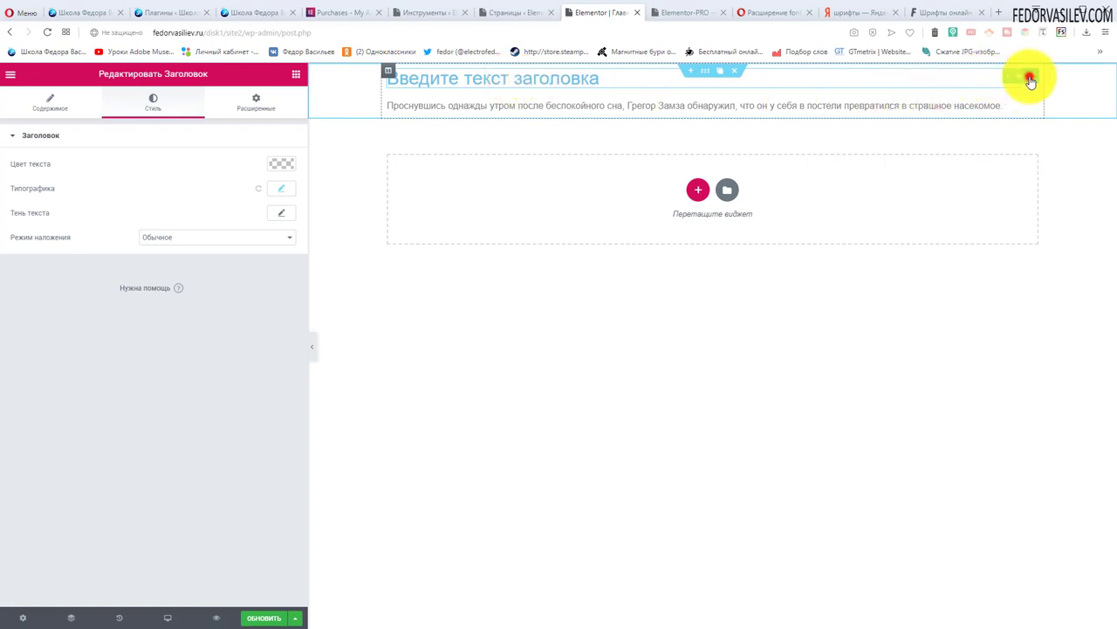
# Open the heading widget's typography settings and expand its font family choices
pyautogui.click(1030, 79)
pyautogui.click(63, 106)
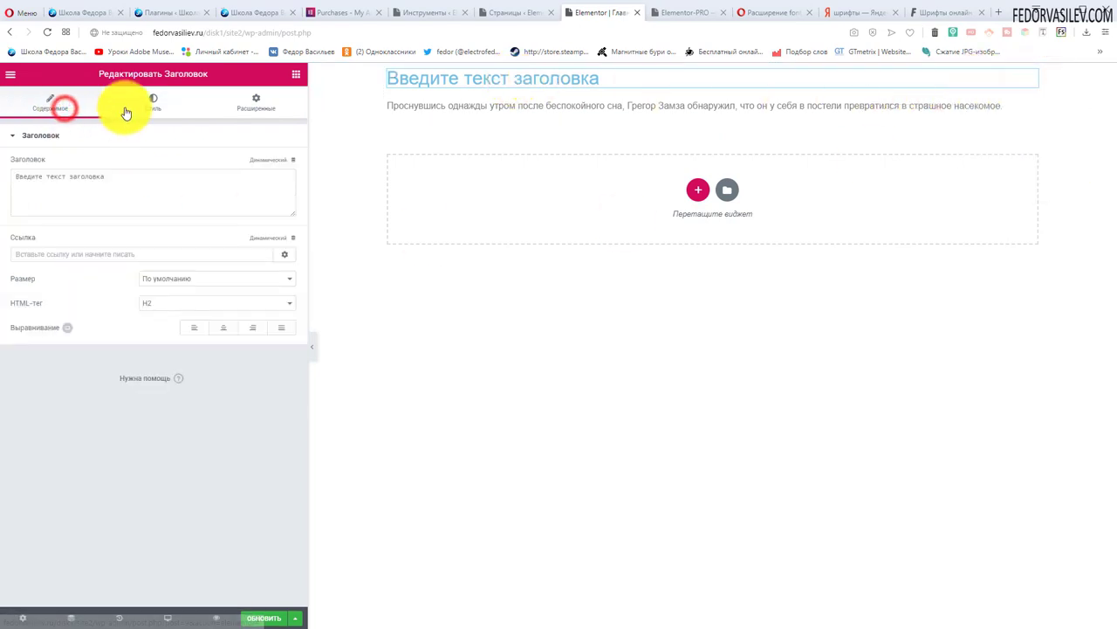
pyautogui.click(127, 112)
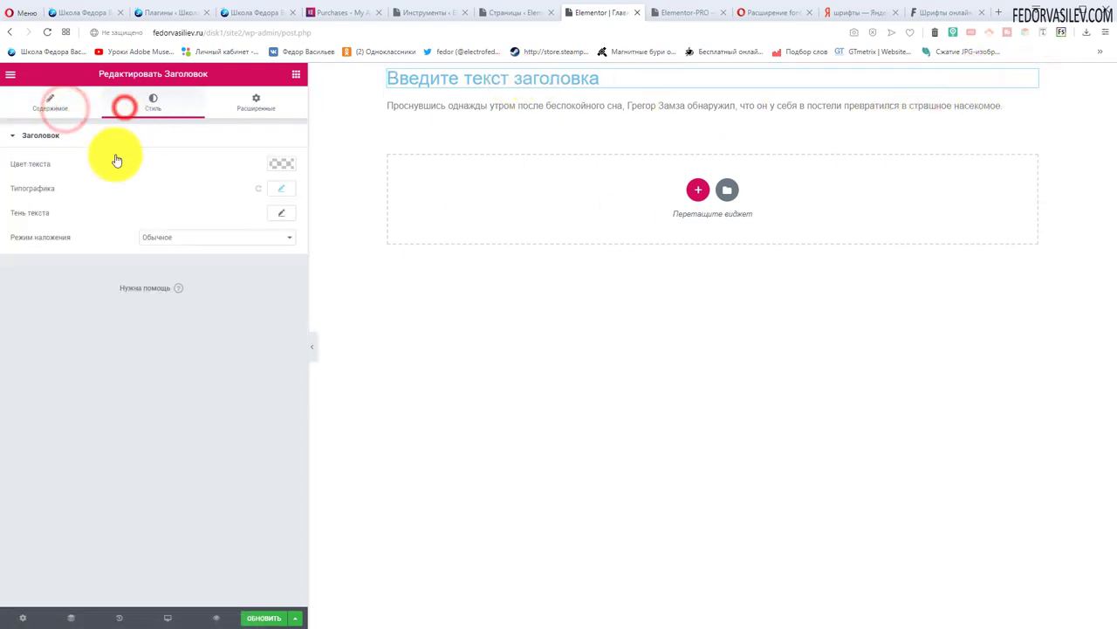
pyautogui.click(281, 189)
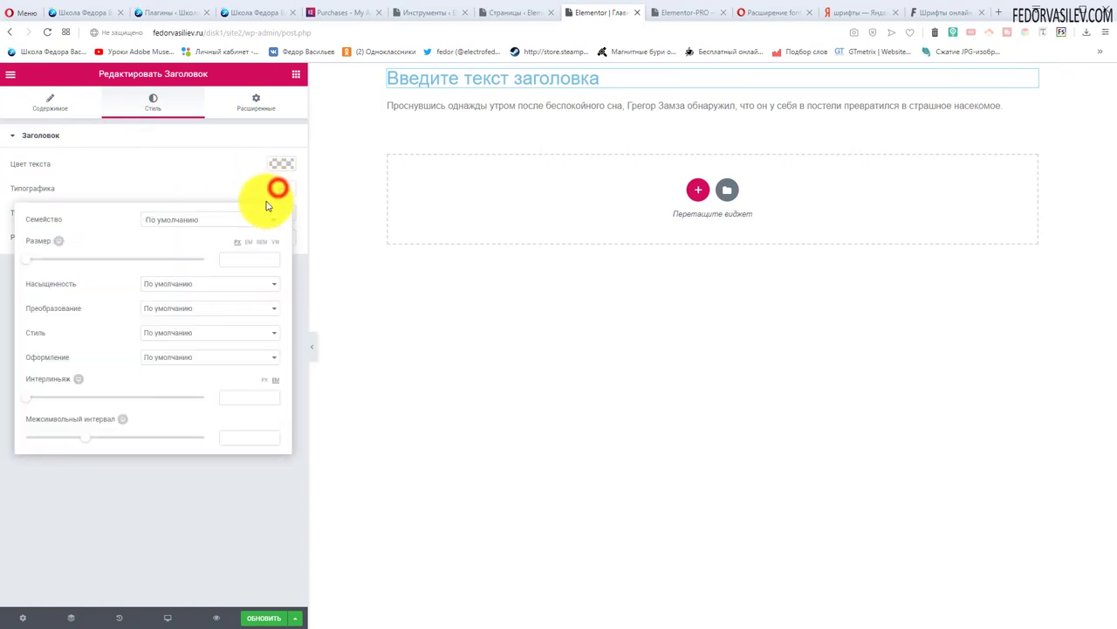
pyautogui.click(158, 223)
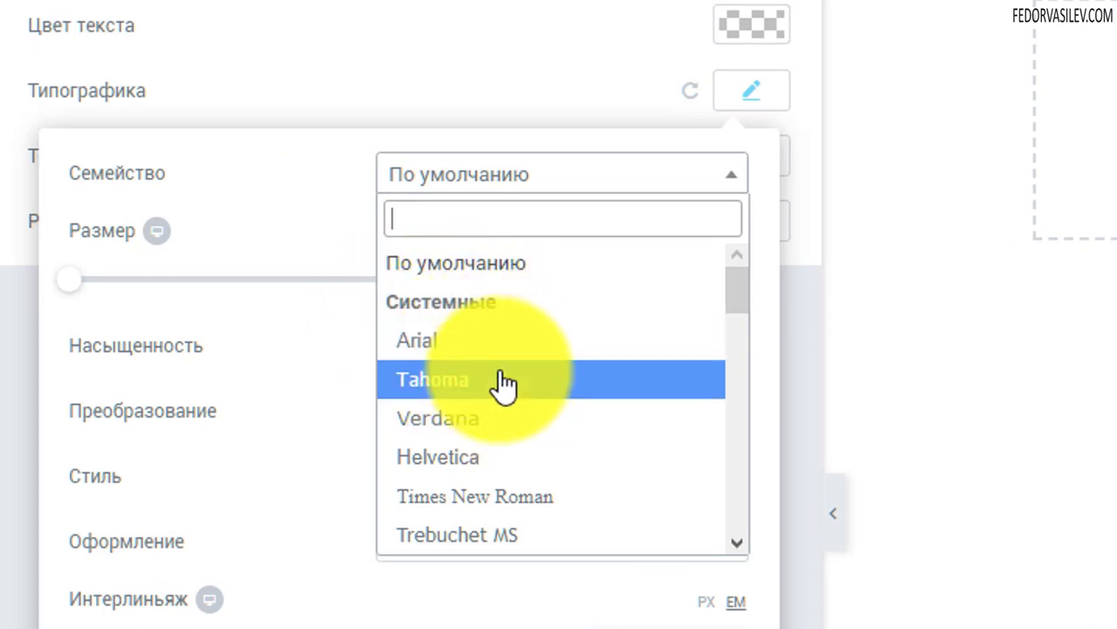
# Look through the system and Google font families available for the heading
pyautogui.scroll(-2, 489, 428)
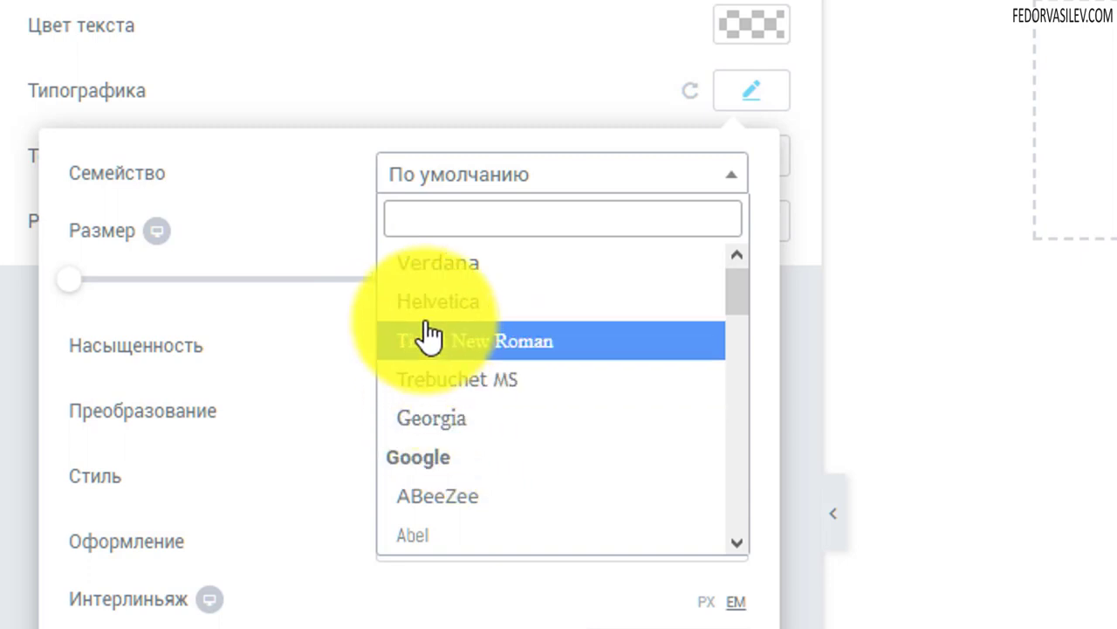
pyautogui.scroll(2, 453, 426)
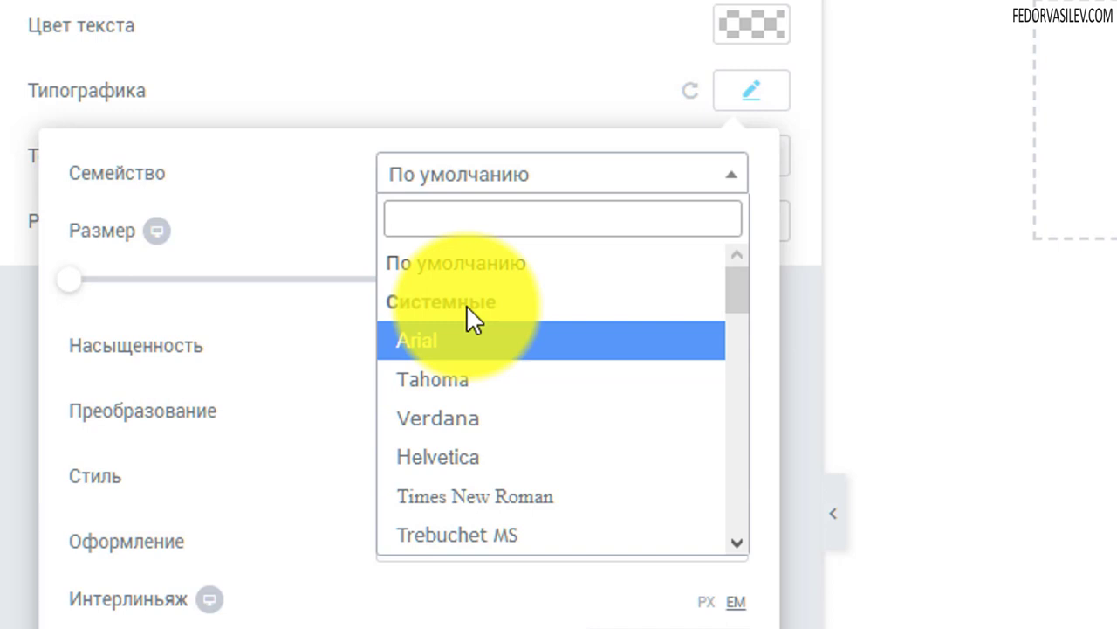
pyautogui.scroll(-2, 466, 305)
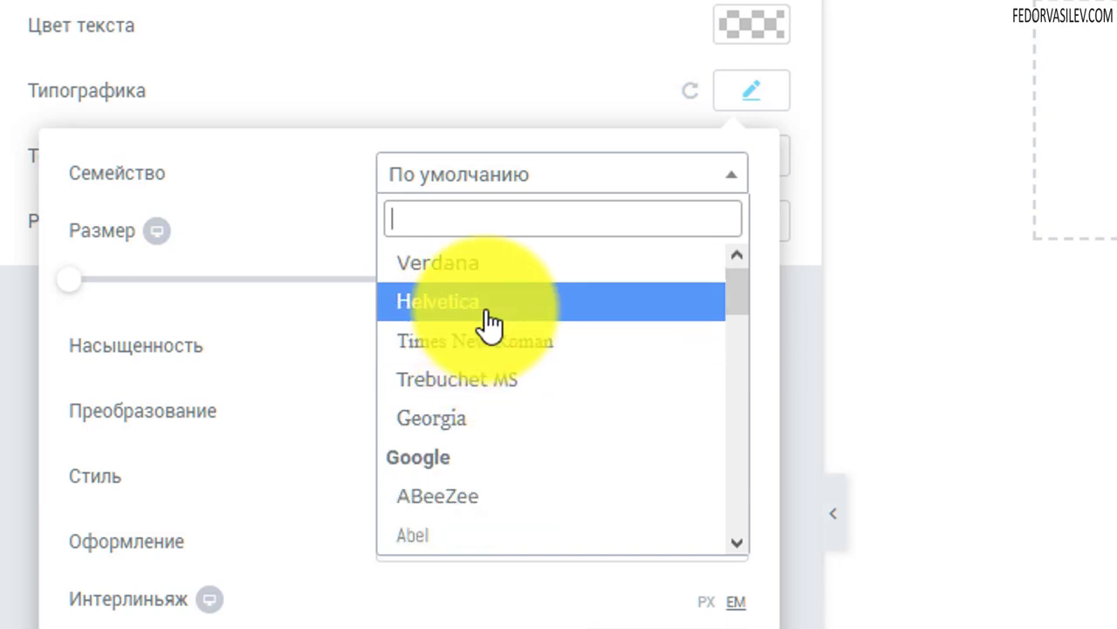
pyautogui.scroll(-2, 426, 466)
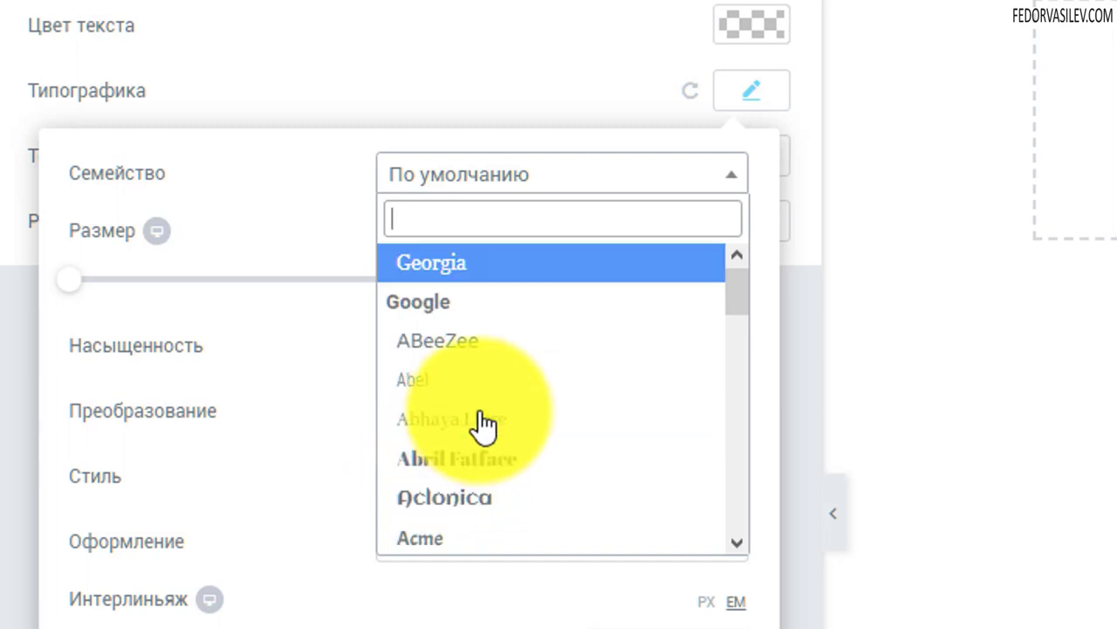
pyautogui.scroll(-15, 440, 345)
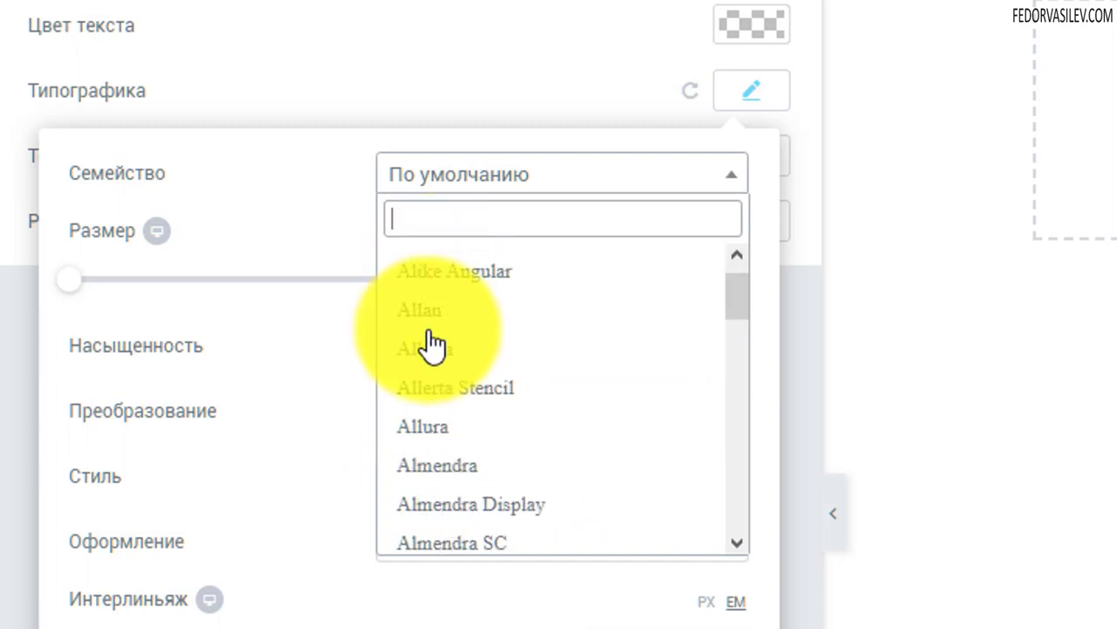
pyautogui.scroll(-5, 454, 447)
pyautogui.scroll(15, 457, 464)
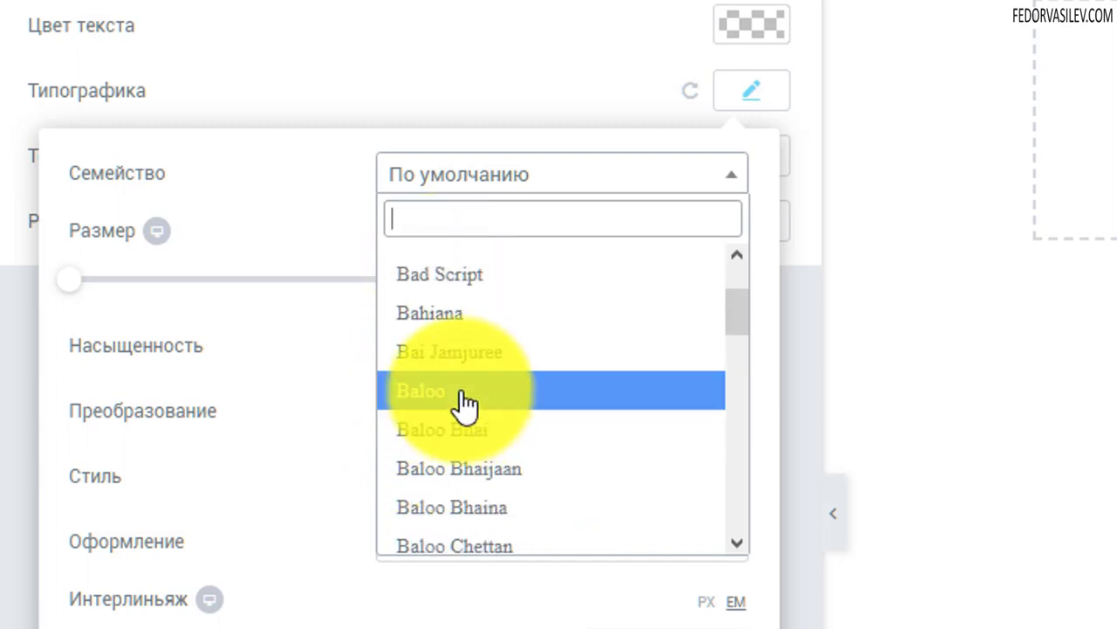
pyautogui.scroll(8, 470, 384)
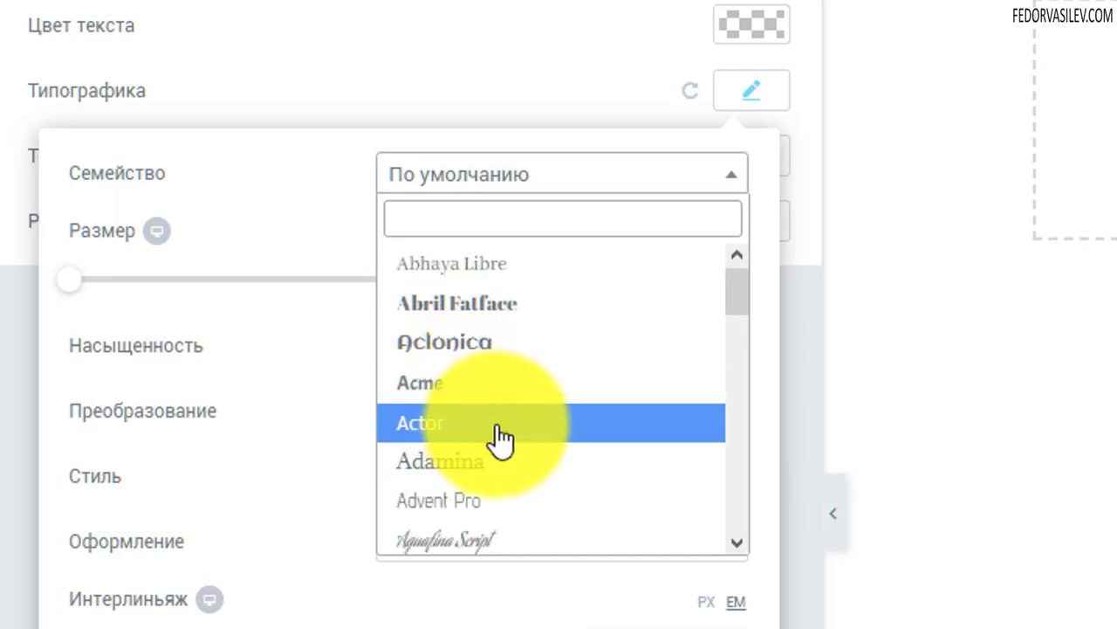
pyautogui.scroll(5, 489, 432)
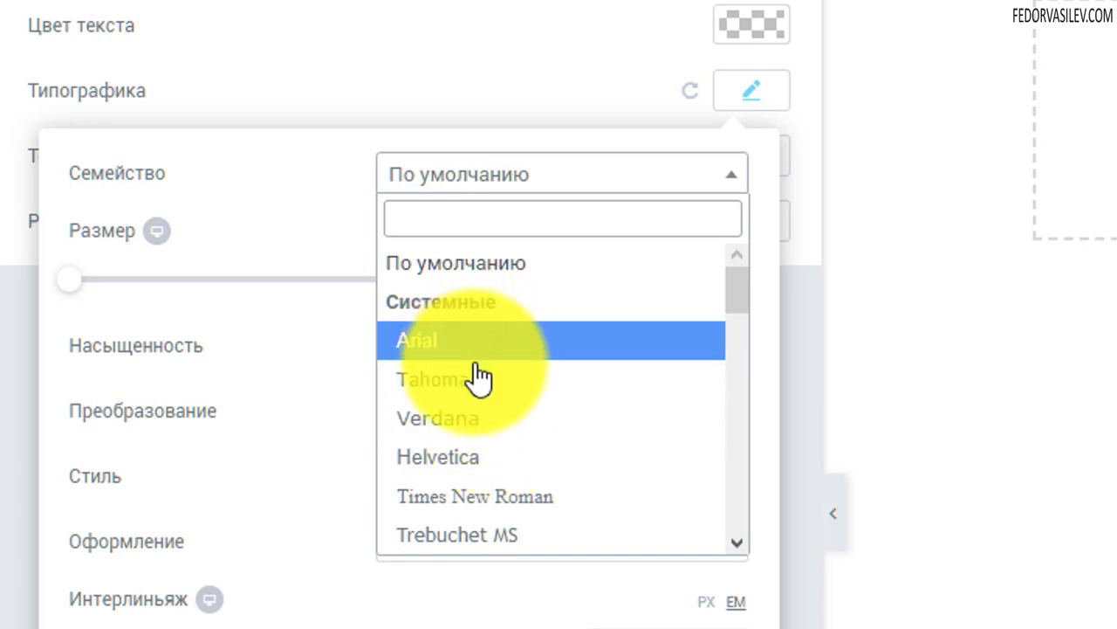
# Set the heading's font family to Arial, update the page and check the font labels on the public front page
pyautogui.click(443, 338)
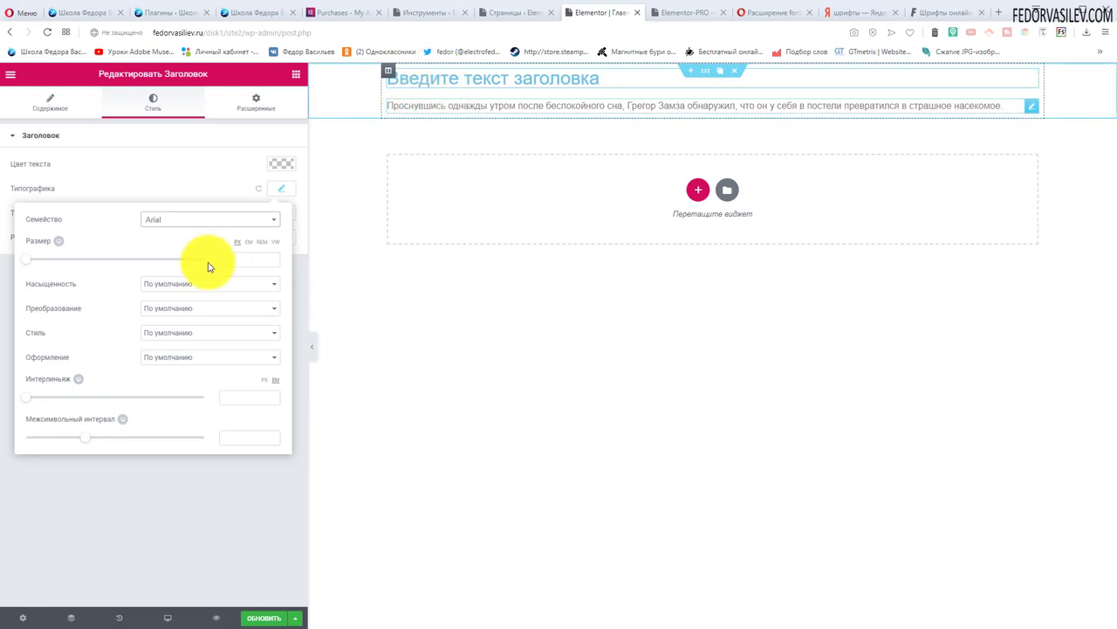
pyautogui.click(262, 617)
pyautogui.hotkey('ctrl', 'Tab')
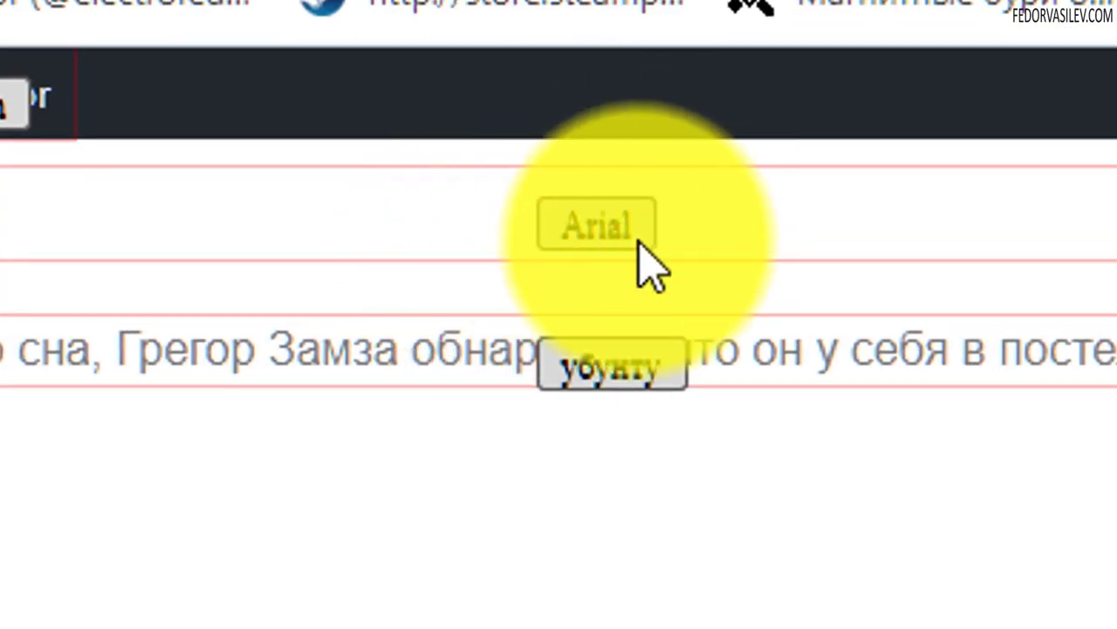
pyautogui.hotkey('ctrl', 'shift', 'Tab')
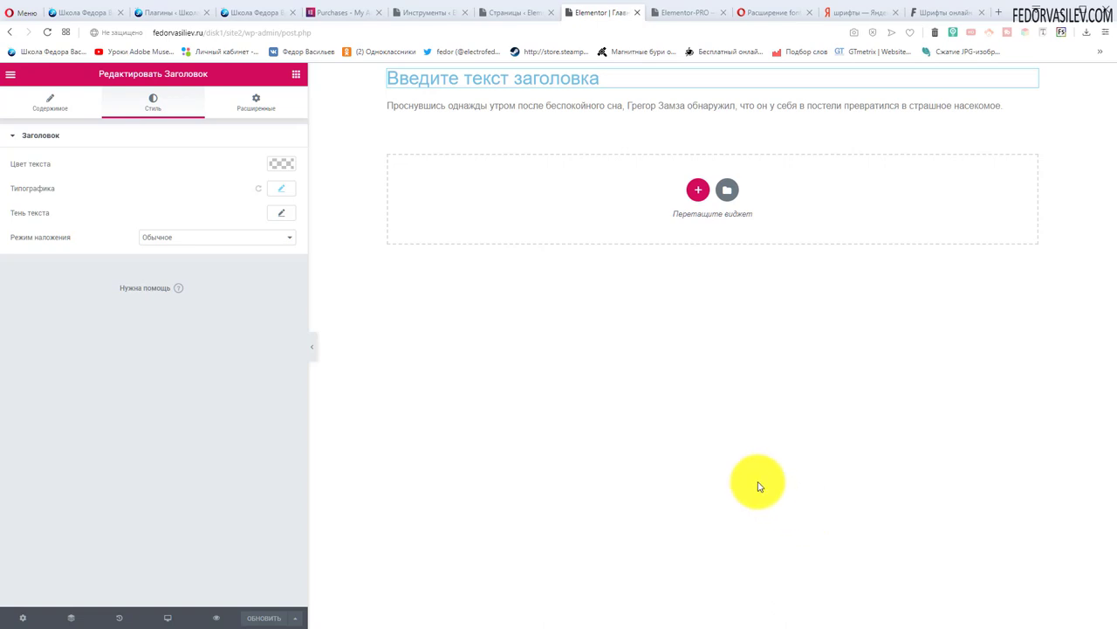
# Switch to the fonts-online.ru site and open its "Кириллические шрифты" category
pyautogui.click(689, 12)
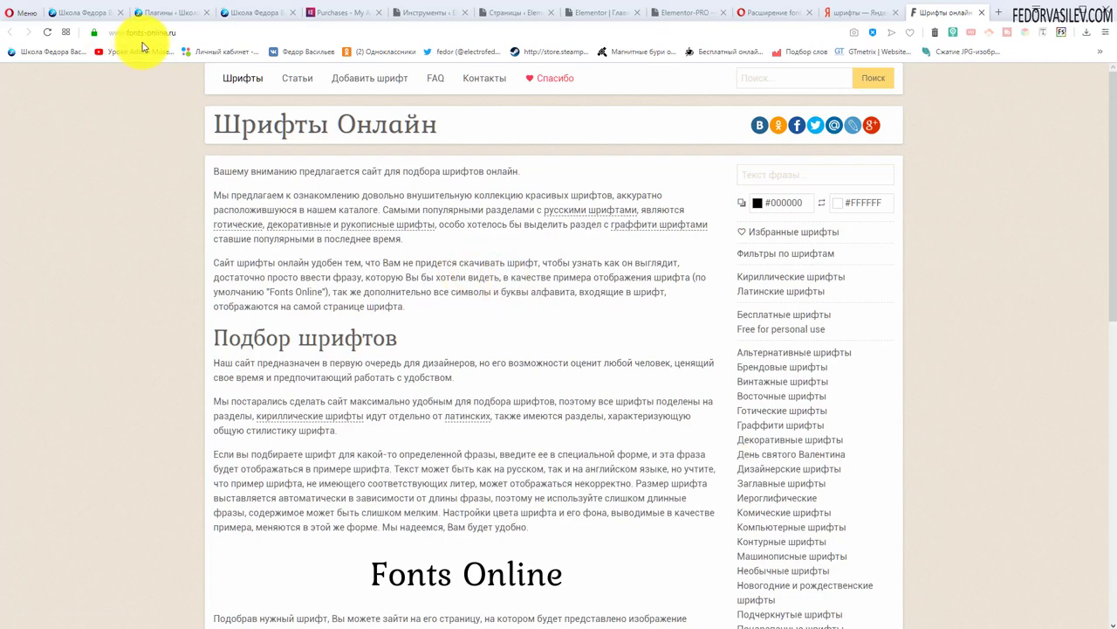
pyautogui.moveTo(110, 35); pyautogui.dragTo(173, 37)
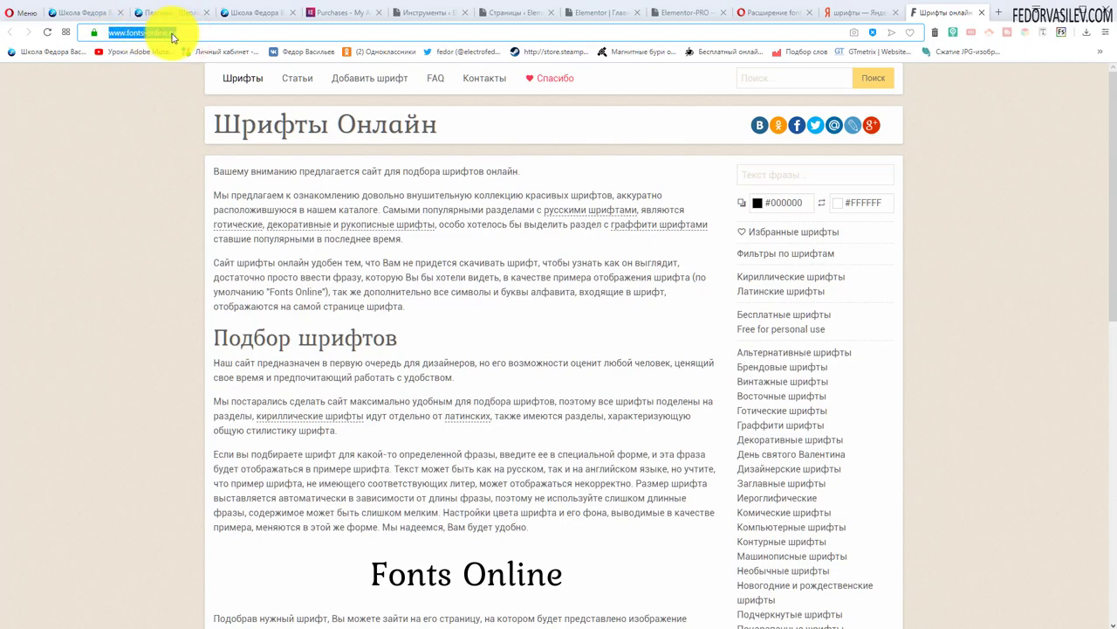
pyautogui.click(204, 32)
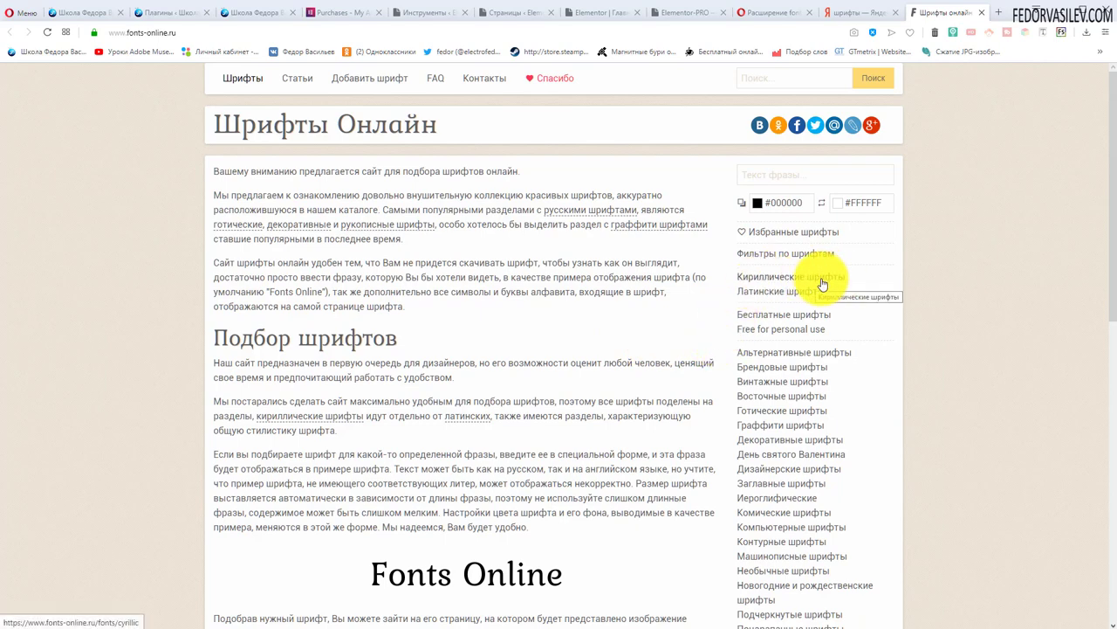
pyautogui.click(786, 285)
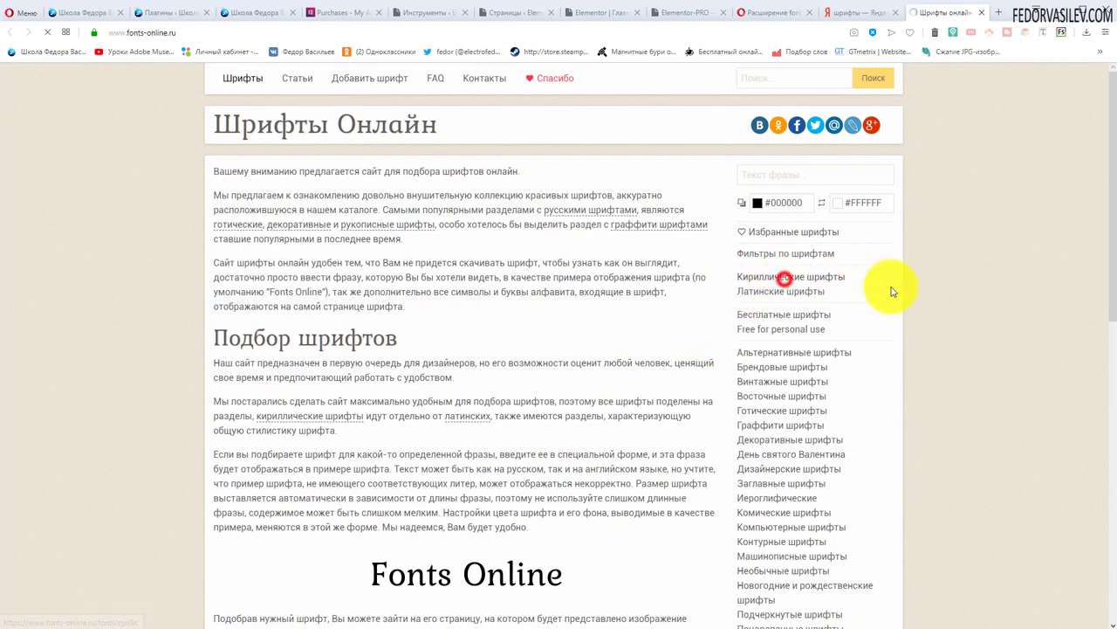
# Look over the list of Cyrillic fonts and its page numbering
pyautogui.scroll(-4, 320, 294)
pyautogui.scroll(-7, 312, 251)
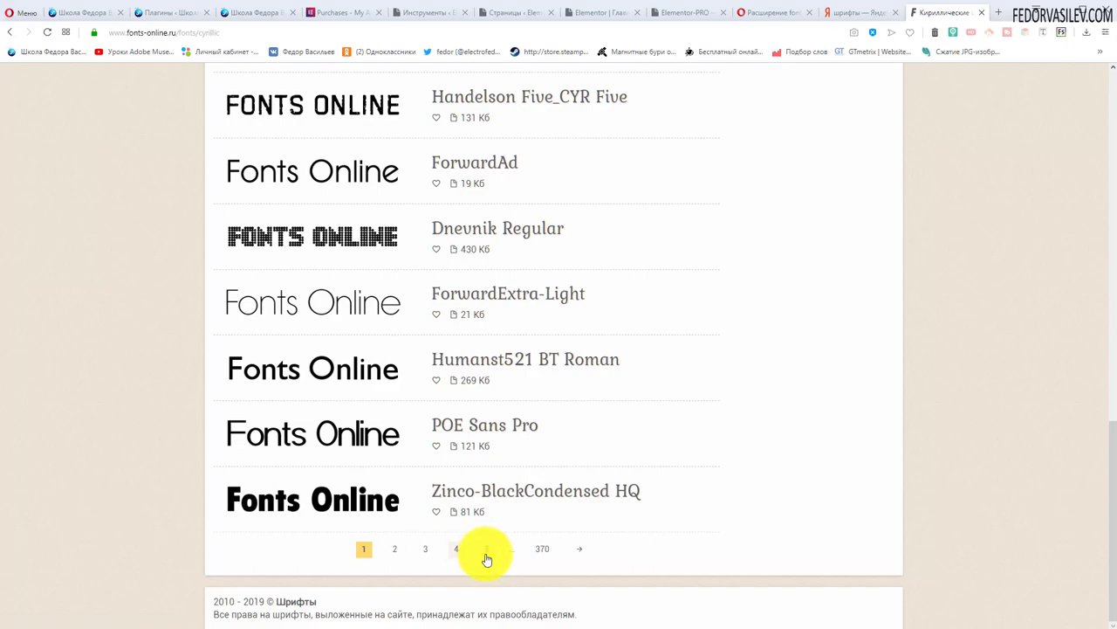
pyautogui.scroll(11, 314, 429)
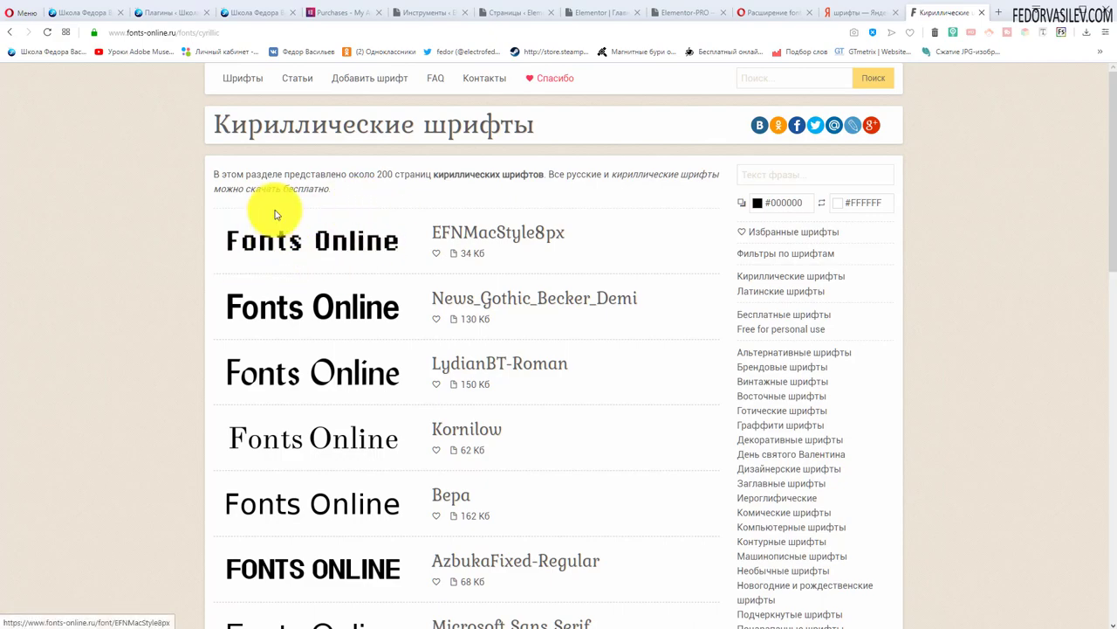
pyautogui.scroll(-1, 332, 240)
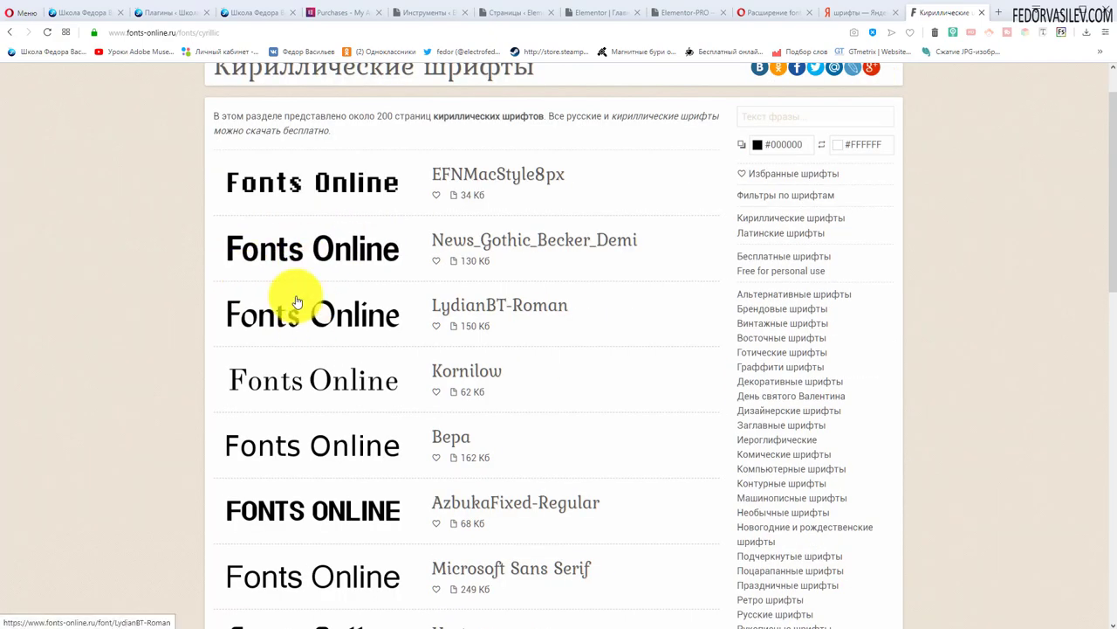
pyautogui.scroll(-2, 288, 307)
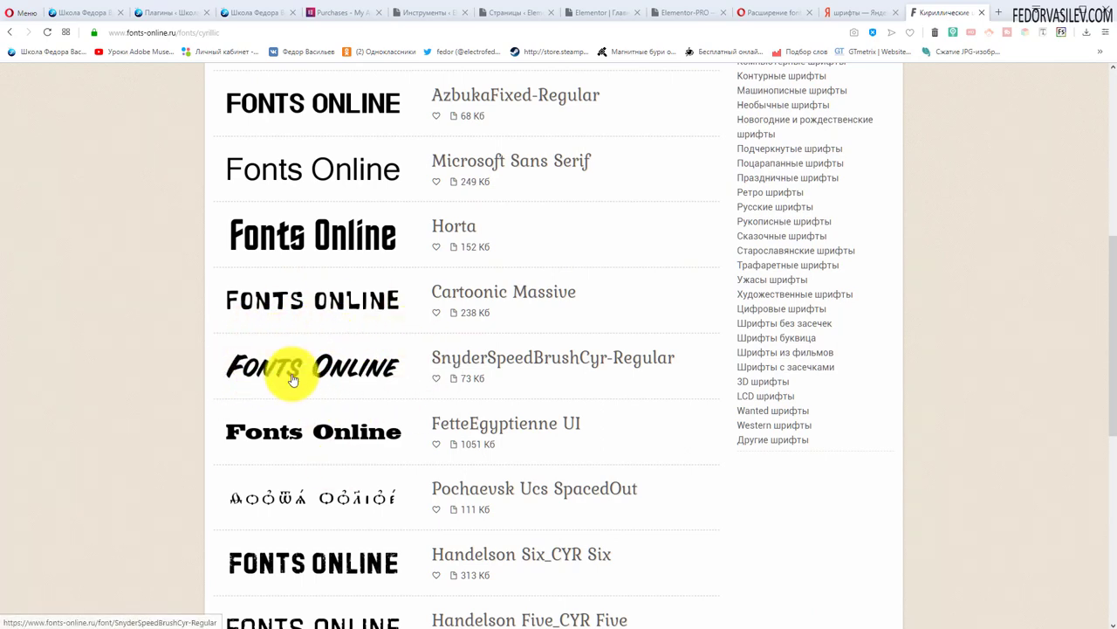
# Open the SnyderSpeedBrushCyr-Regular font and examine its details and its Latin and Cyrillic characters
pyautogui.click(262, 374)
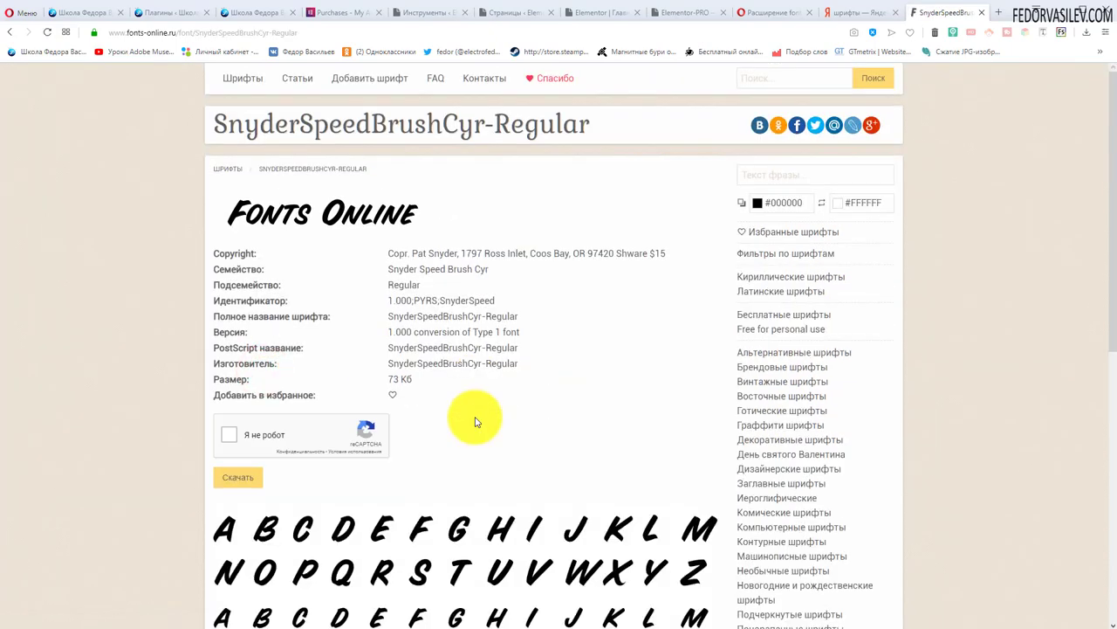
pyautogui.scroll(-3, 475, 421)
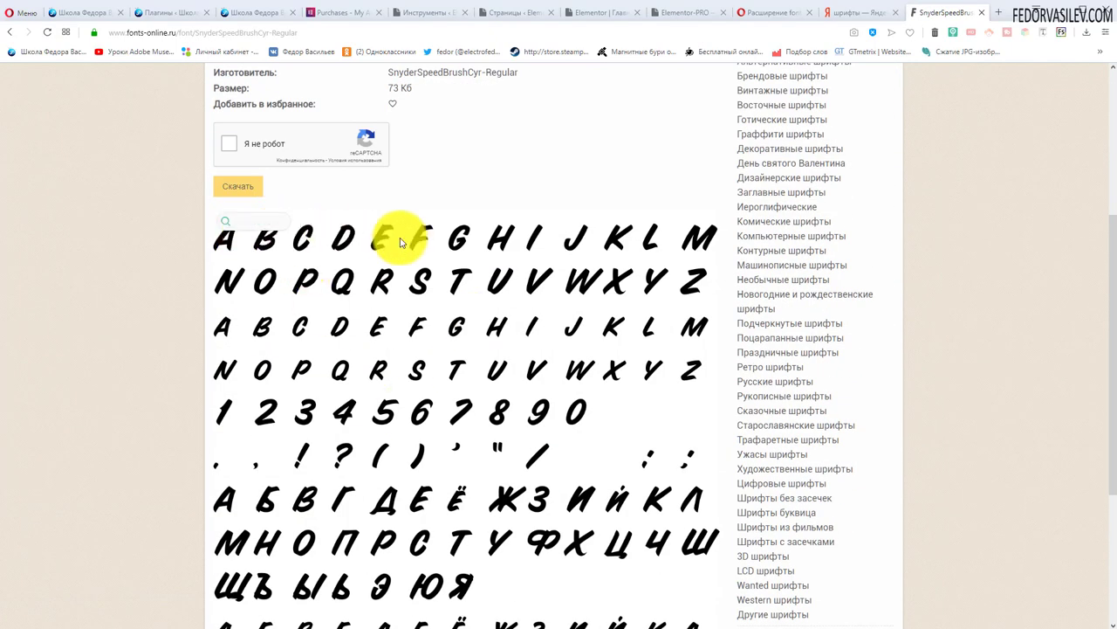
pyautogui.scroll(-1, 361, 367)
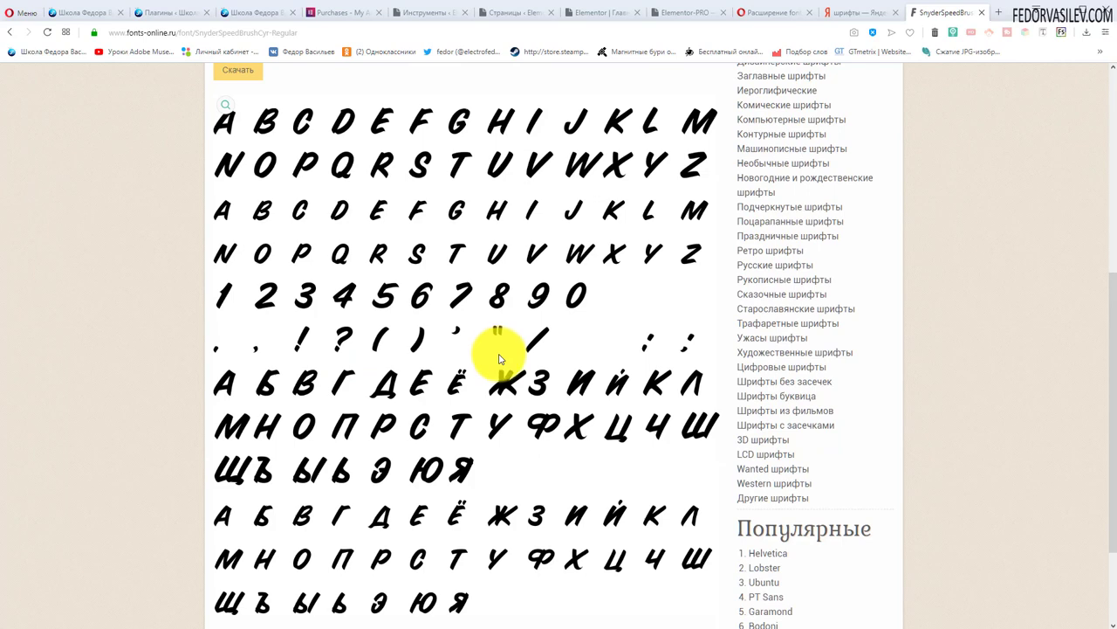
pyautogui.scroll(-1, 500, 358)
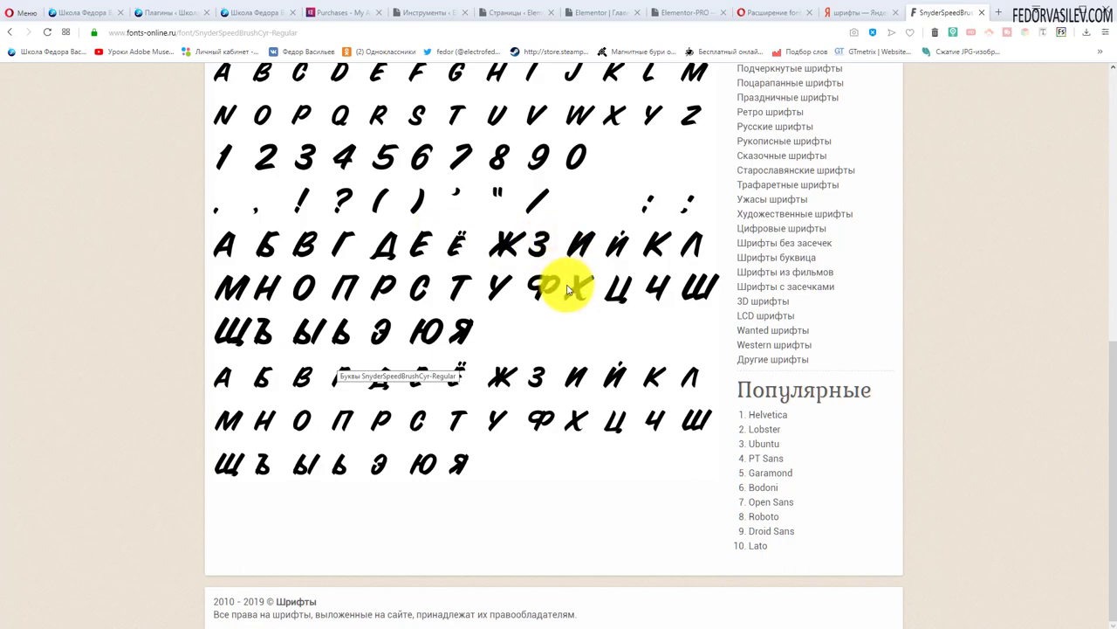
pyautogui.scroll(4, 581, 407)
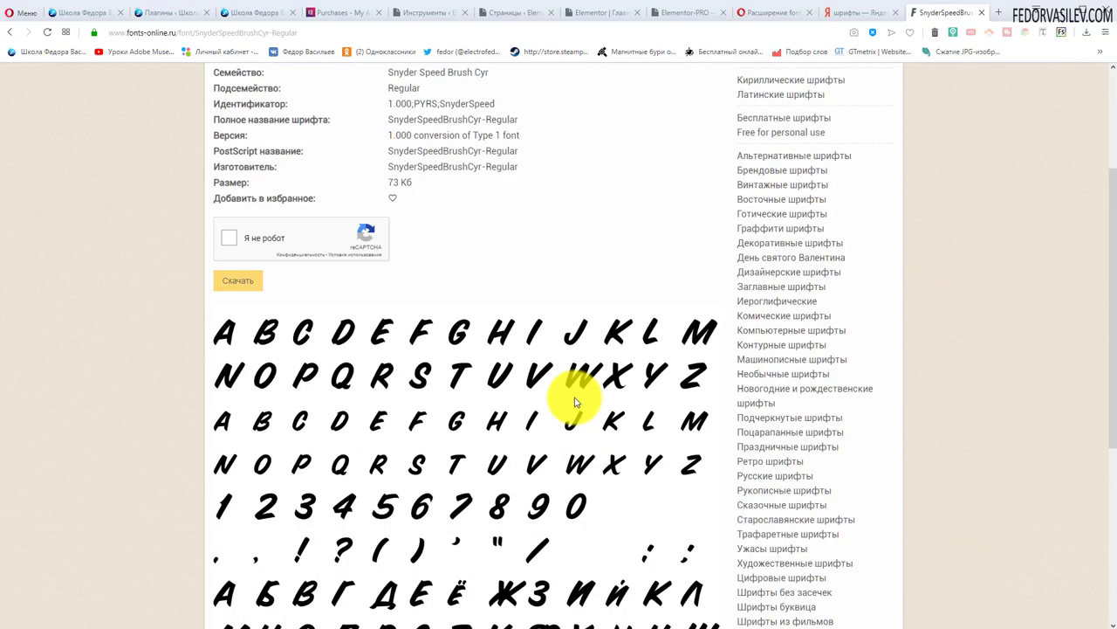
# Look over the font categories offered on the site, down to "Другие шрифты"
pyautogui.scroll(-5, 760, 287)
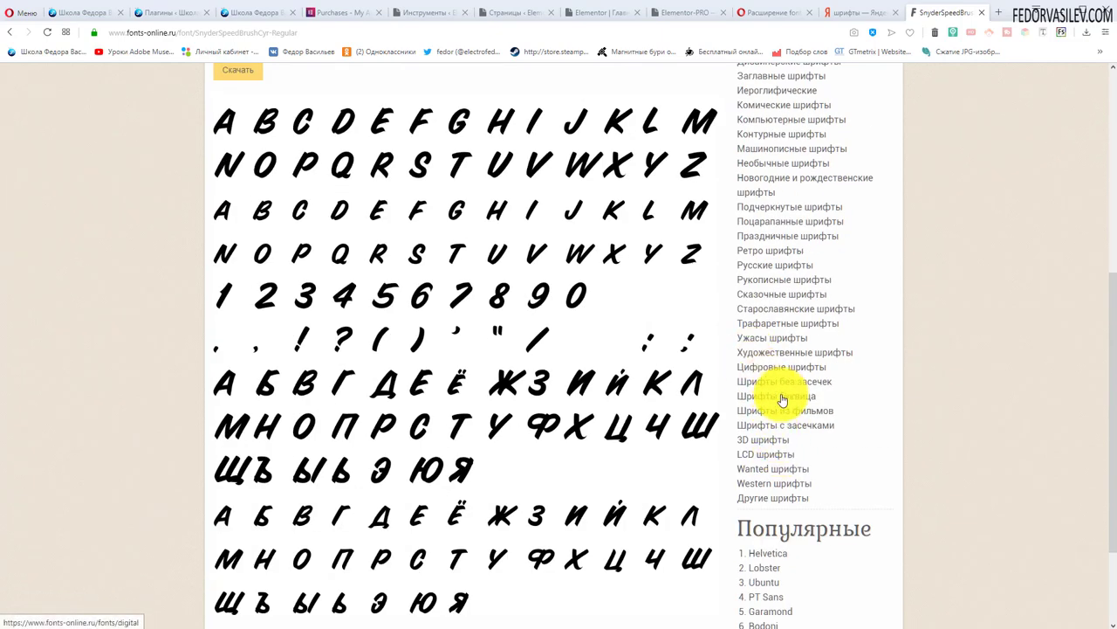
pyautogui.scroll(1, 756, 375)
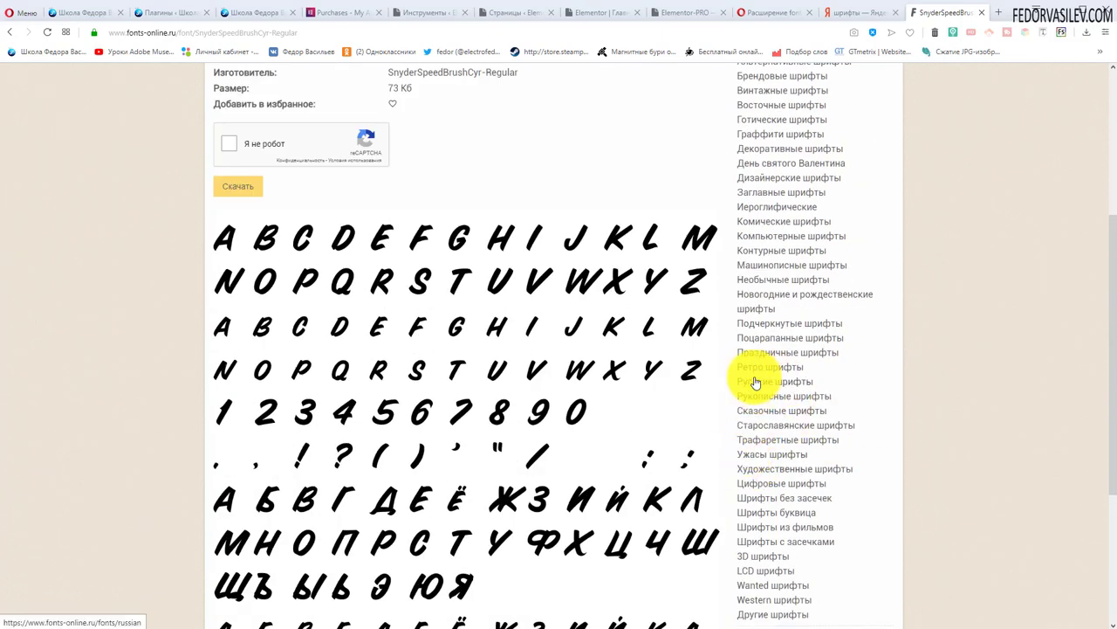
pyautogui.scroll(3, 780, 481)
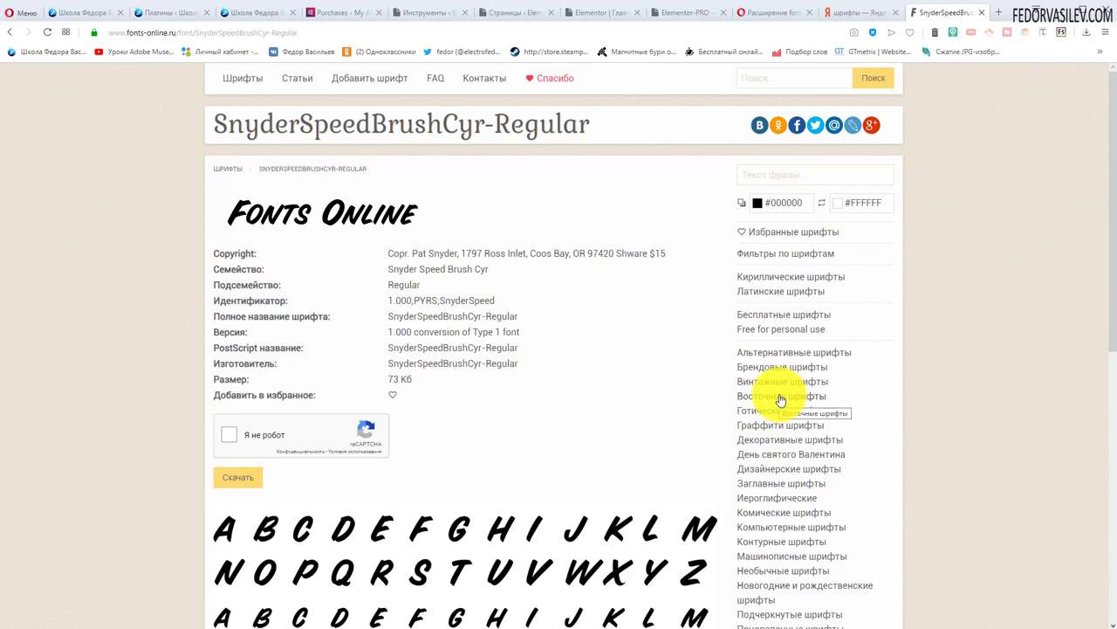
pyautogui.scroll(-2, 781, 400)
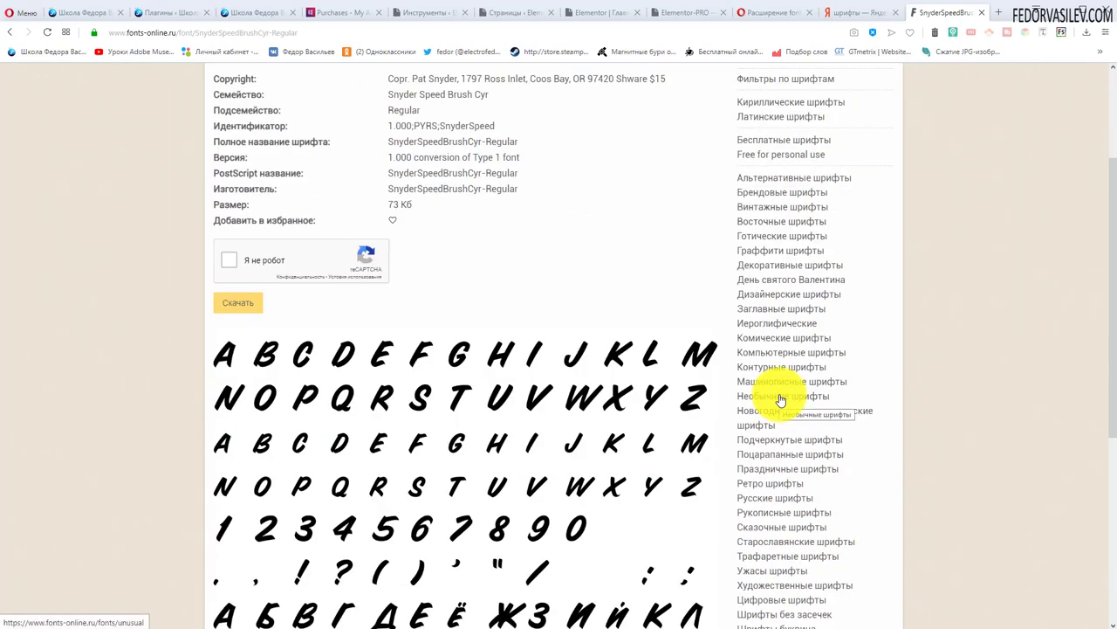
pyautogui.scroll(-2, 781, 400)
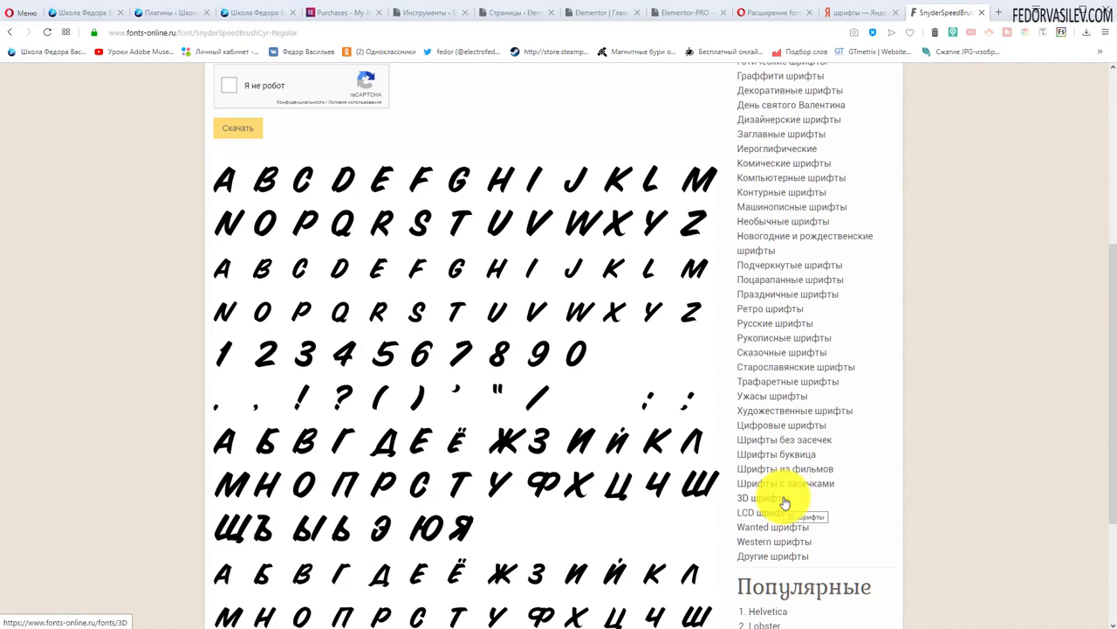
# Set the preview phrase to "ubuntu" and search the font site for Ubuntu
pyautogui.scroll(3, 781, 496)
pyautogui.scroll(1, 780, 484)
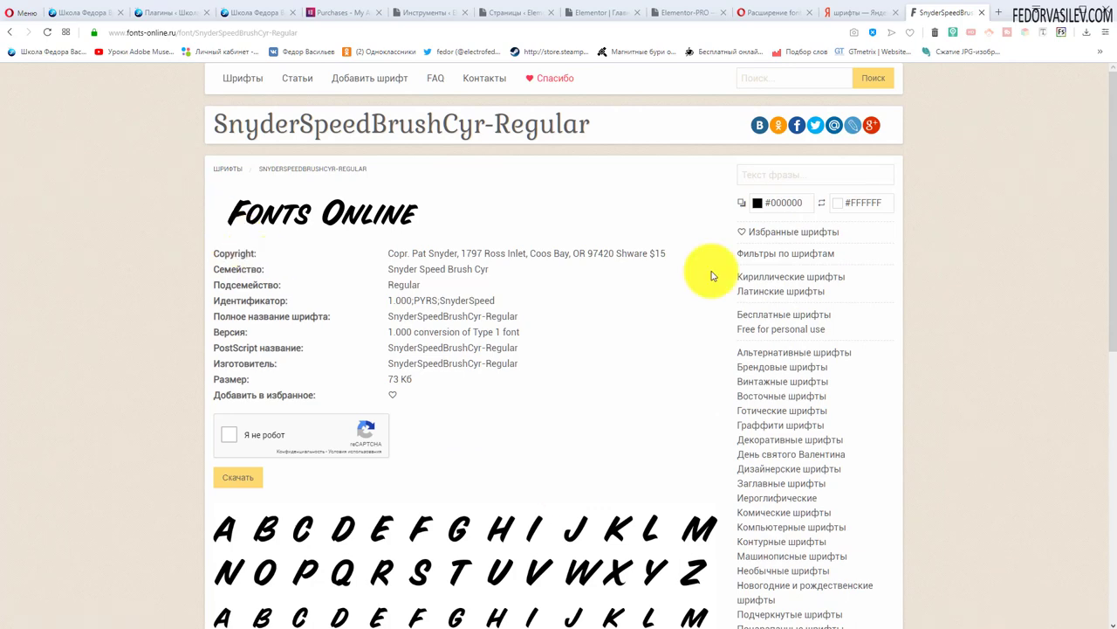
pyautogui.click(766, 172)
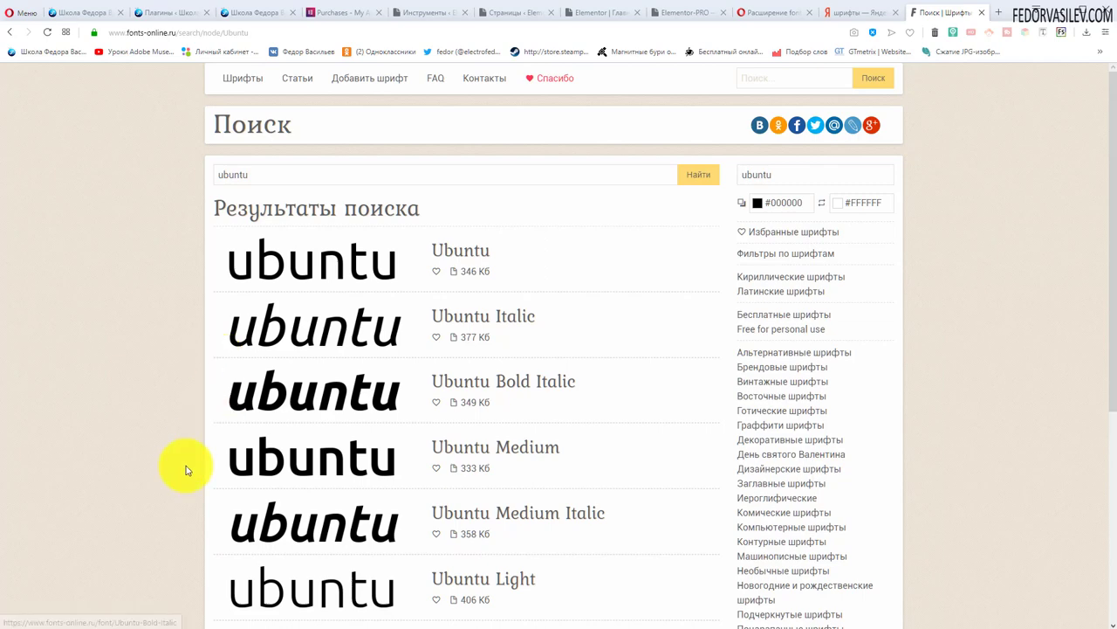
# Look through the search results and copy the font name "Ubuntu" from the first one
pyautogui.scroll(-2, 257, 274)
pyautogui.scroll(2, 362, 399)
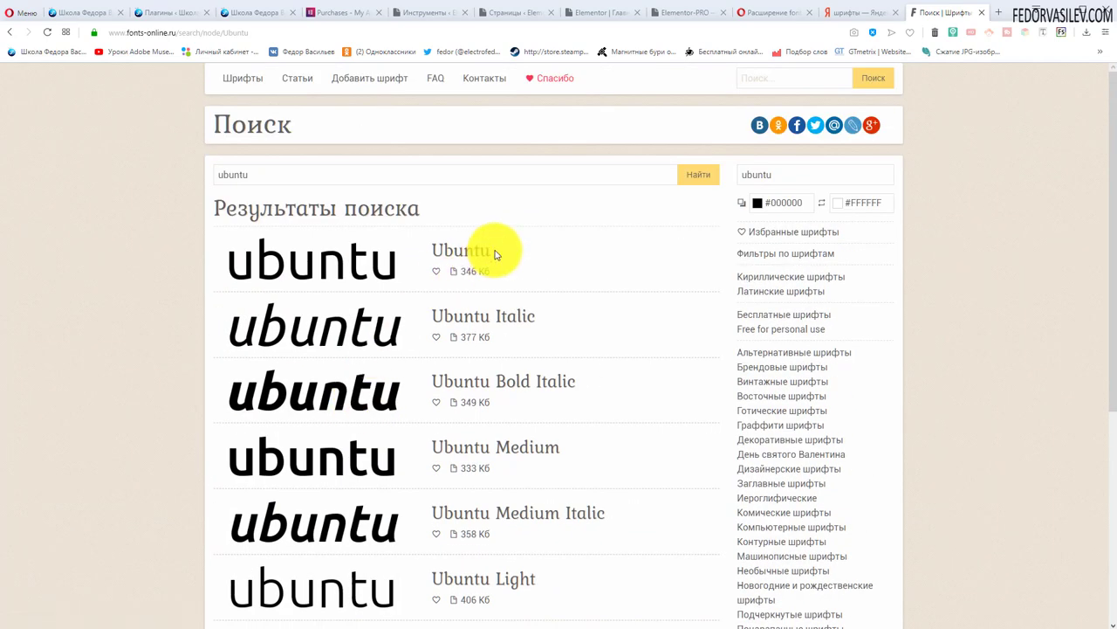
pyautogui.moveTo(492, 251); pyautogui.dragTo(433, 251)
pyautogui.hotkey('ctrl', 'c')
# Compare the Ubuntu variants in the search results, including Italic, Bold Italic, Medium, Light and Bold
pyautogui.scroll(-1, 436, 305)
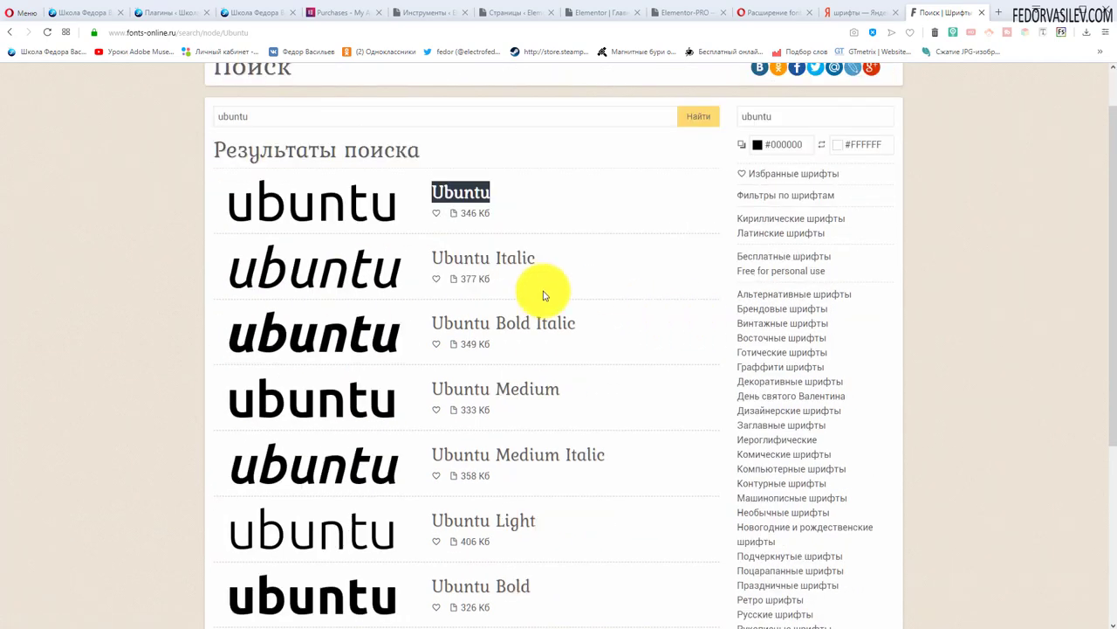
pyautogui.click(579, 259)
pyautogui.moveTo(559, 258); pyautogui.dragTo(457, 260)
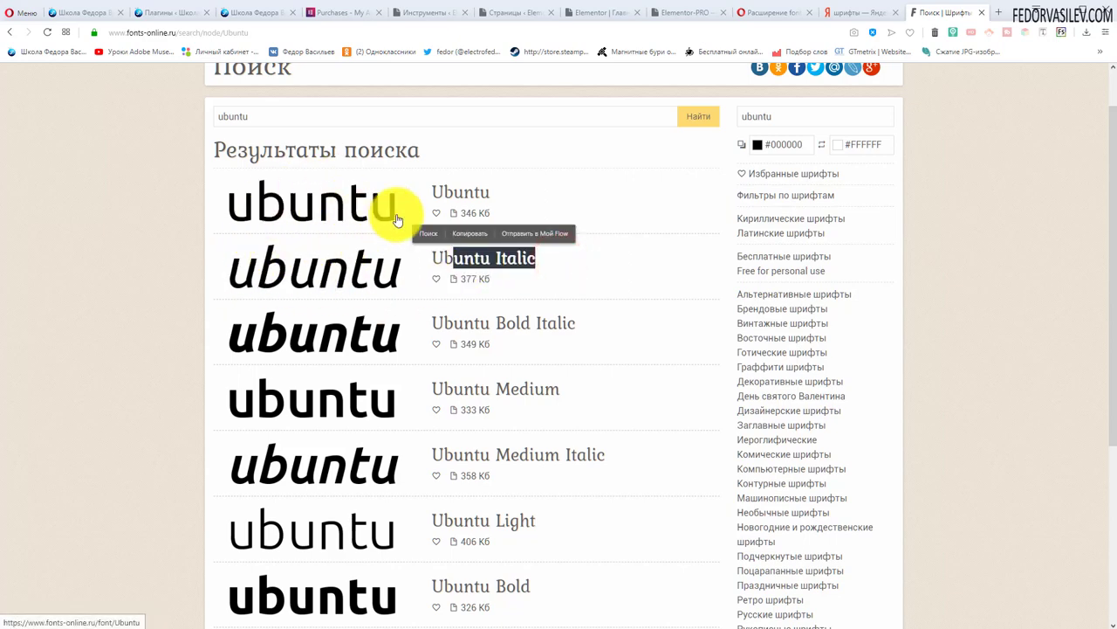
pyautogui.moveTo(395, 212); pyautogui.dragTo(368, 252)
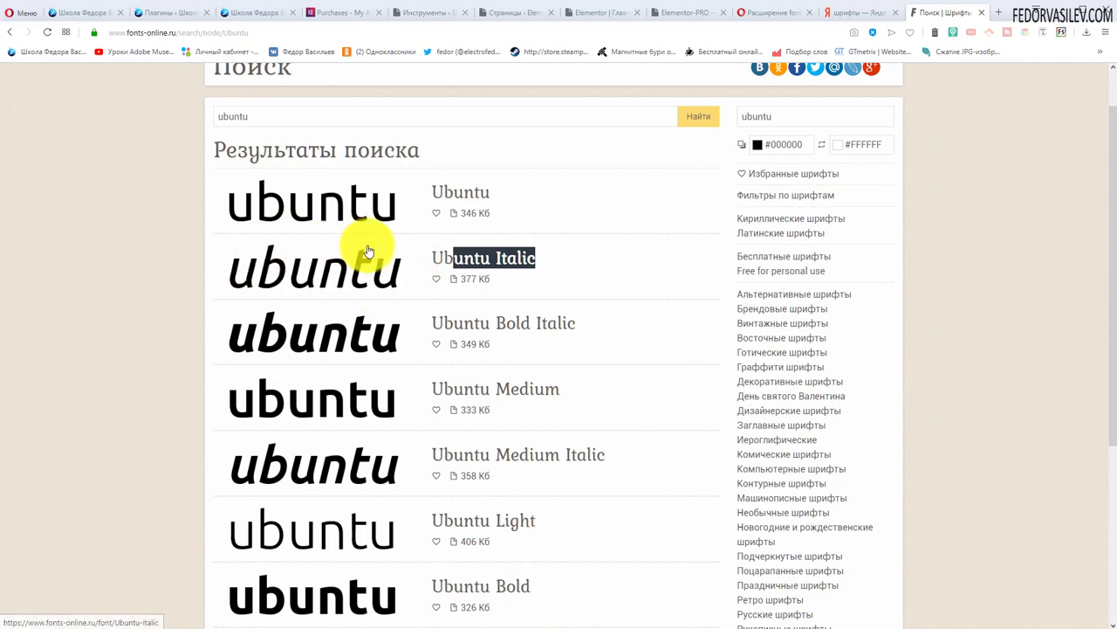
pyautogui.click(604, 264)
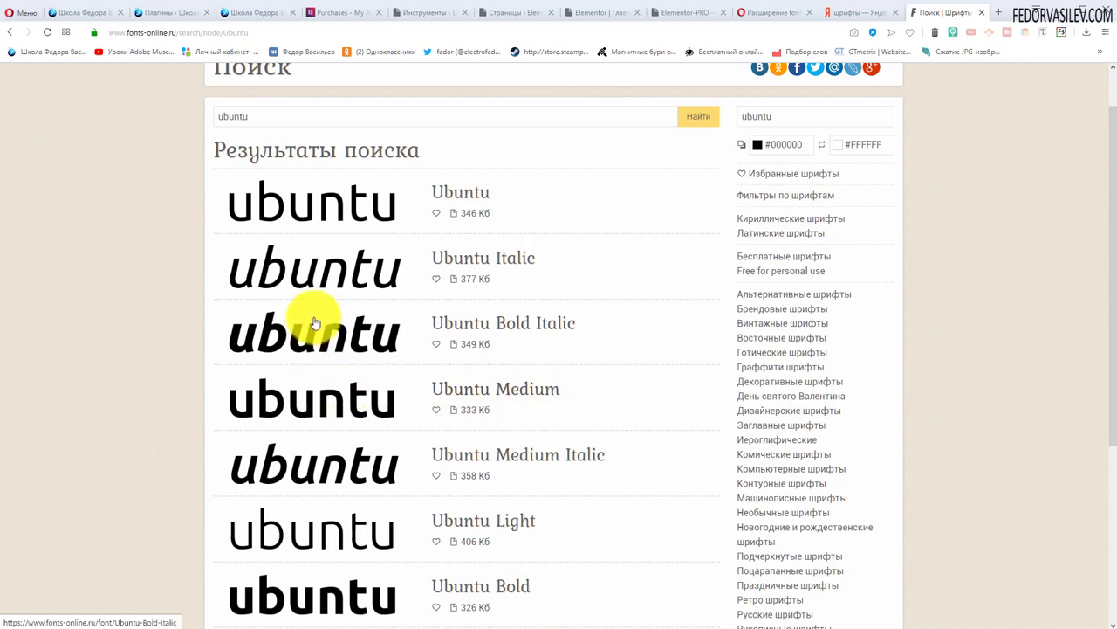
pyautogui.scroll(-1, 311, 349)
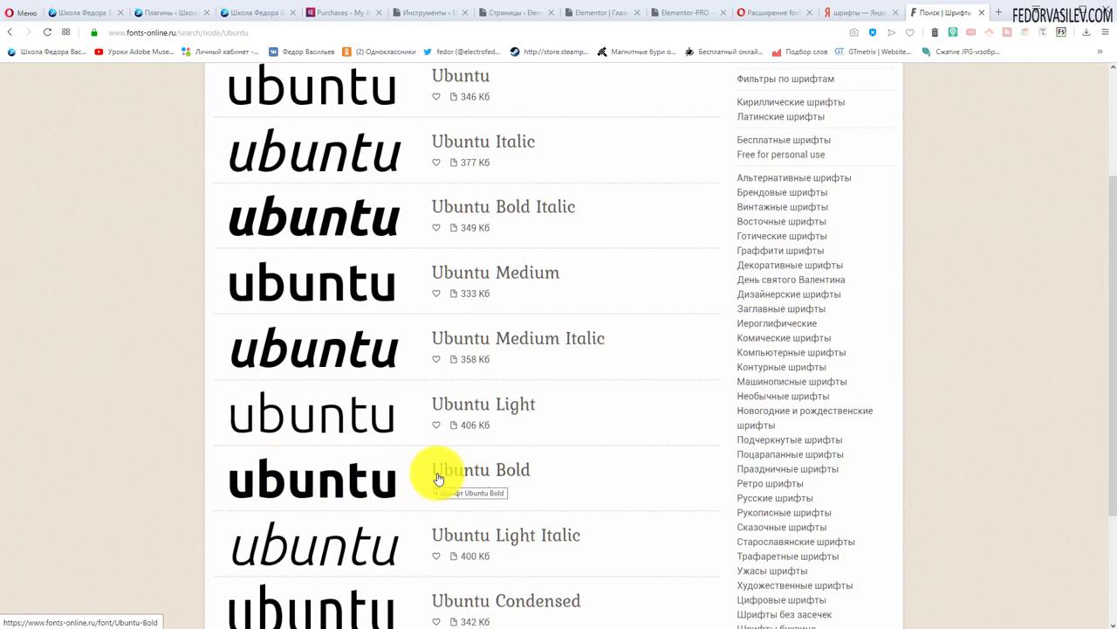
pyautogui.scroll(2, 438, 478)
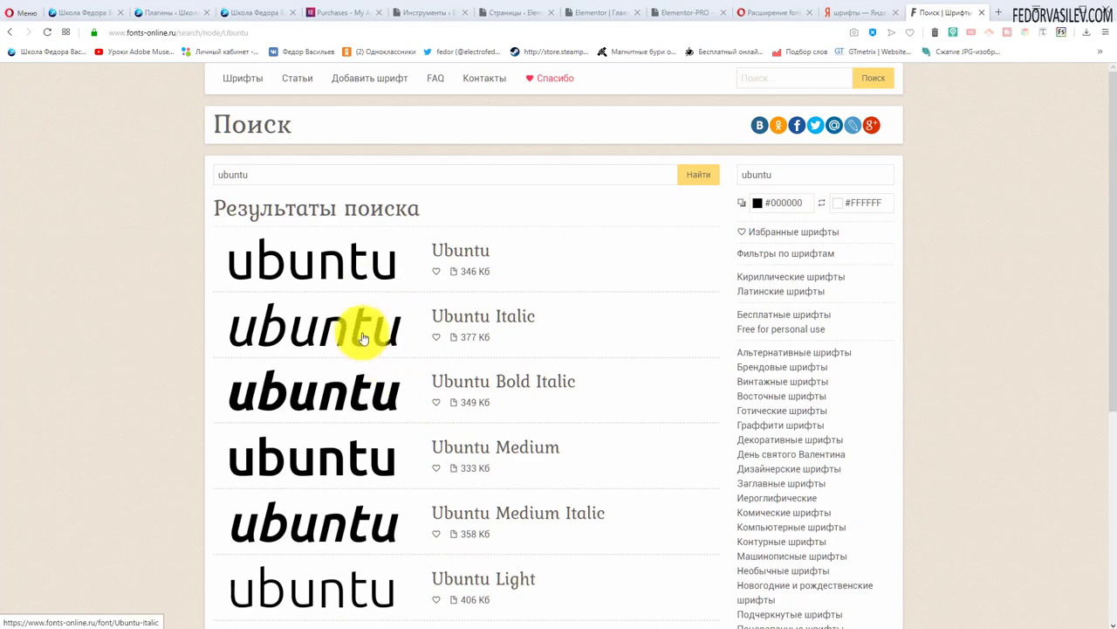
pyautogui.scroll(-4, 362, 338)
pyautogui.scroll(4, 312, 444)
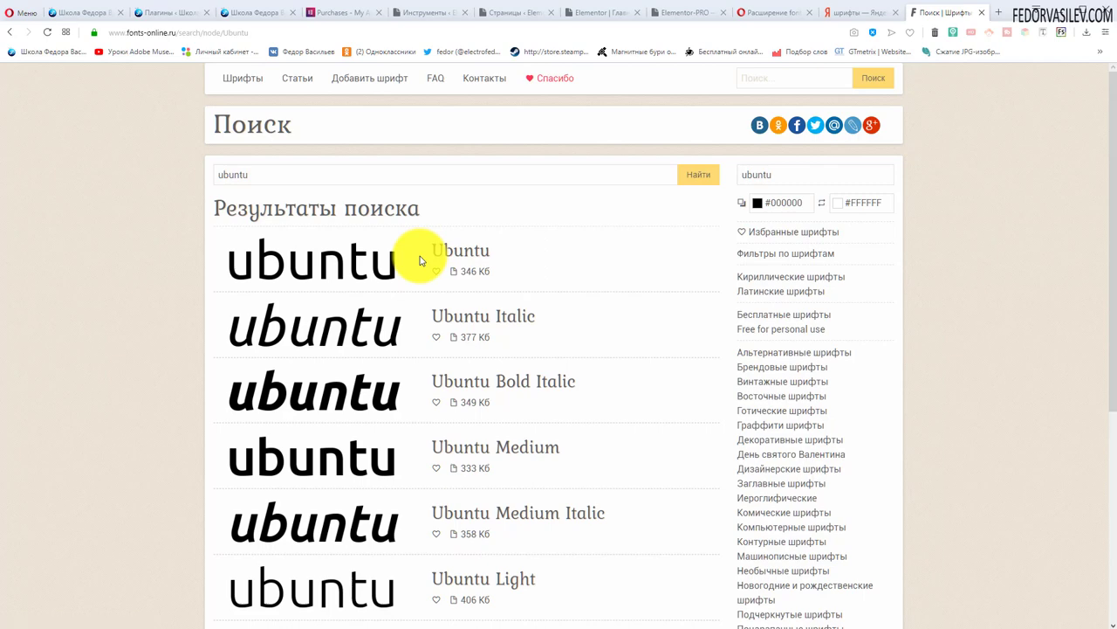
pyautogui.scroll(-2, 242, 250)
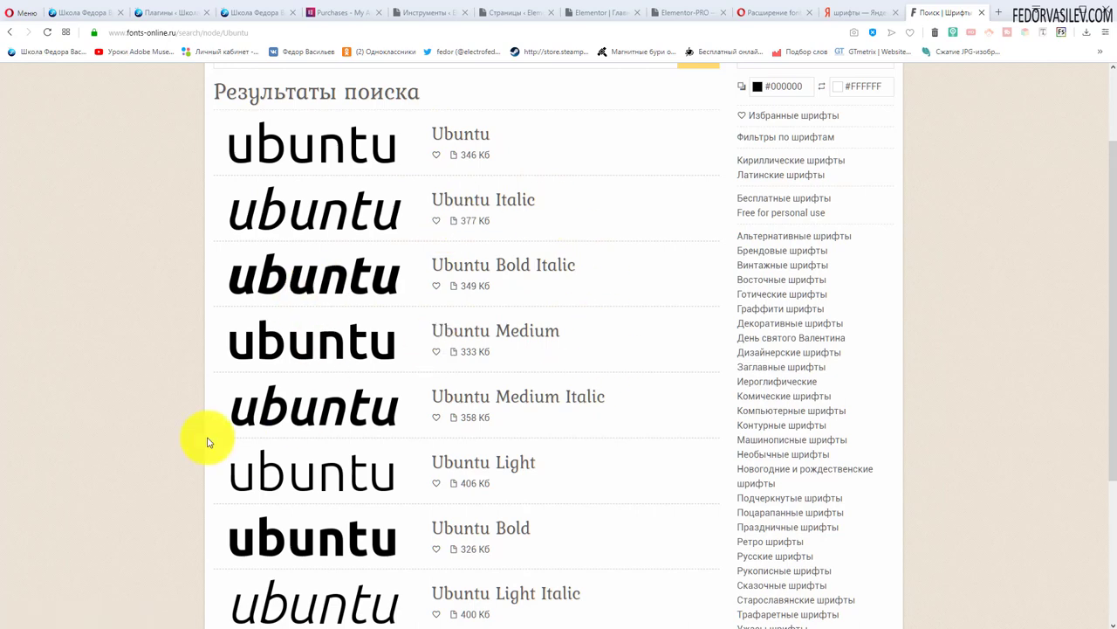
pyautogui.doubleClick(541, 462)
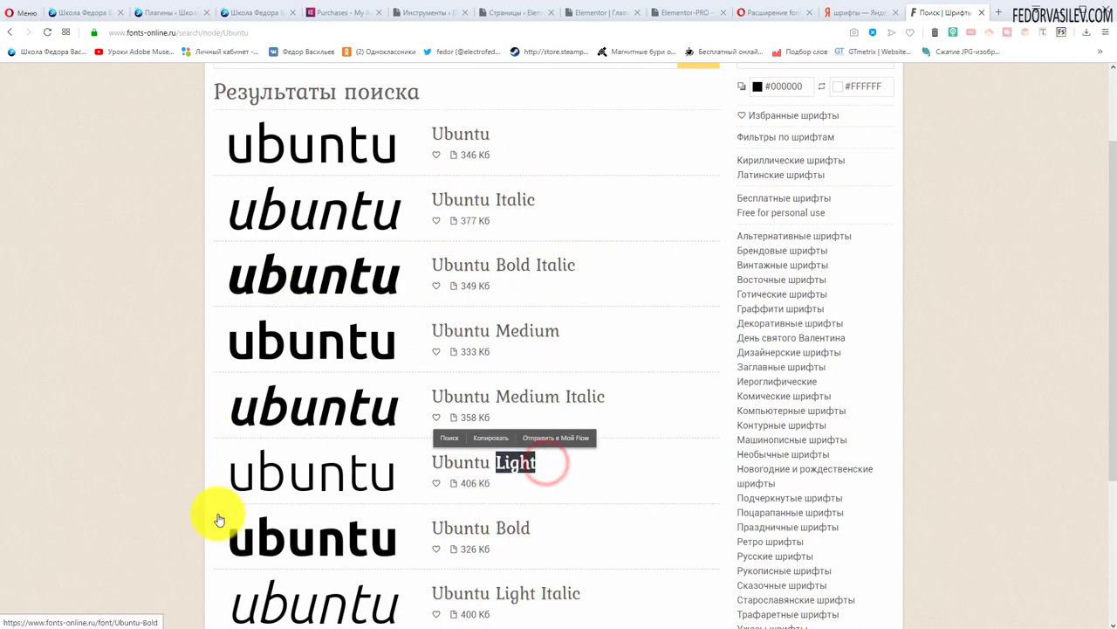
# Open the regular Ubuntu font's page, complete its "Я не робот" check and look over its character set
pyautogui.scroll(2, 218, 520)
pyautogui.click(270, 269)
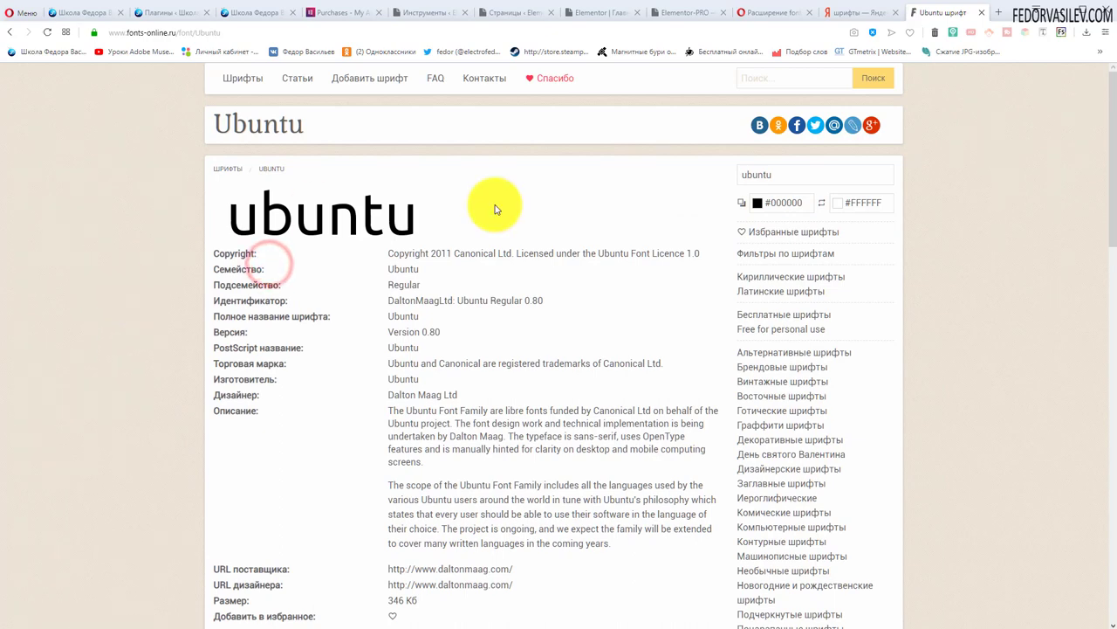
pyautogui.scroll(-3, 369, 242)
pyautogui.click(227, 364)
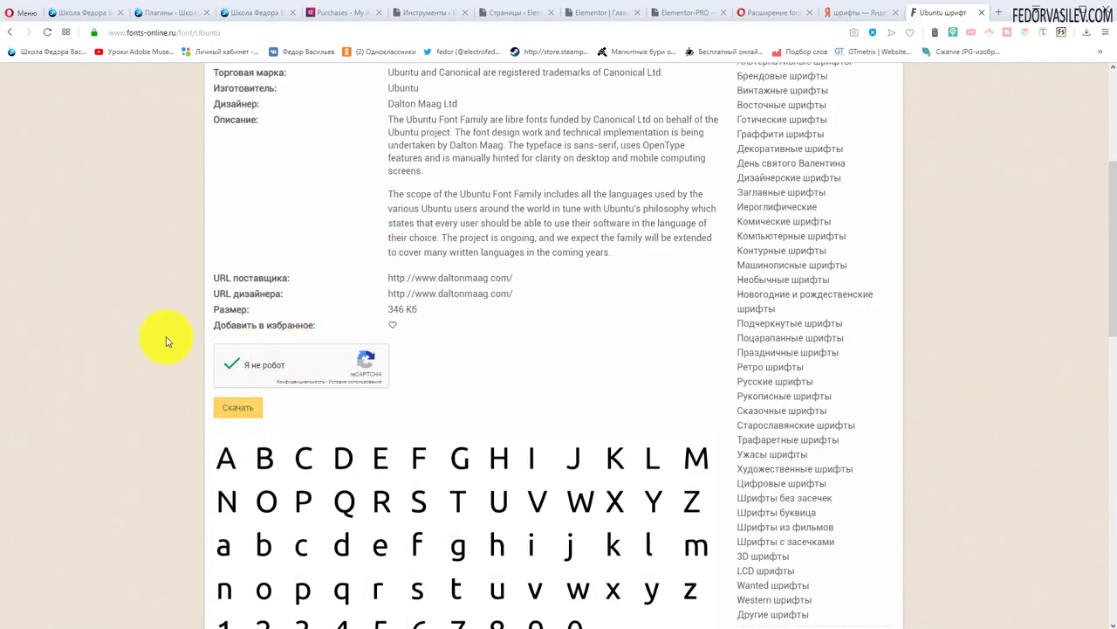
pyautogui.scroll(-3, 448, 317)
pyautogui.scroll(5, 448, 429)
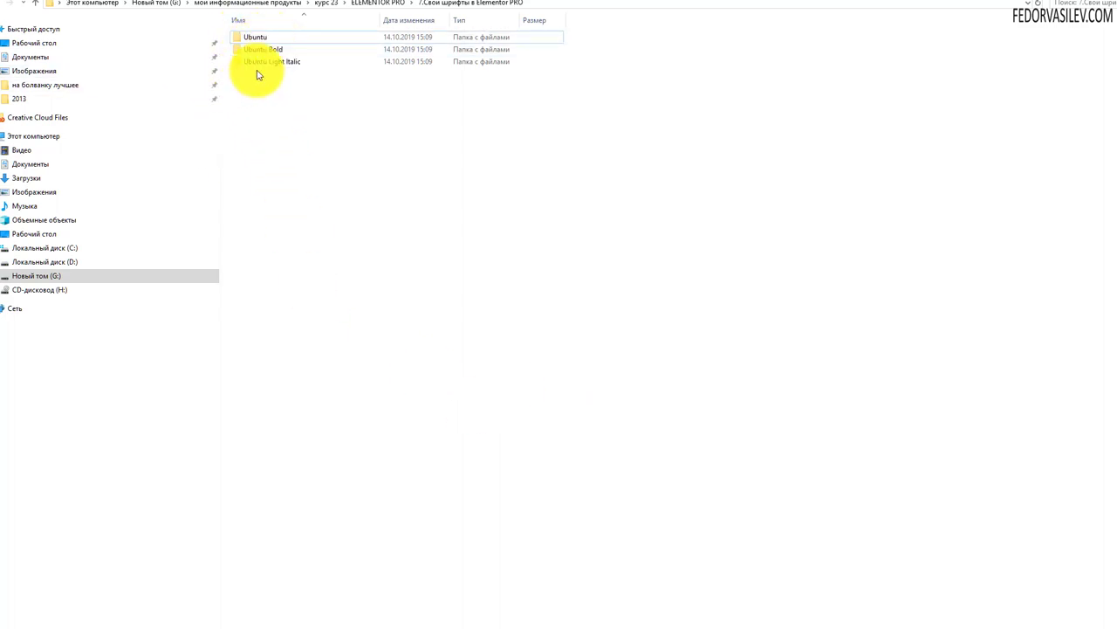
# Switch to File Explorer, look inside the Ubuntu folder for its font file and return to the parent folder
pyautogui.doubleClick(250, 38)
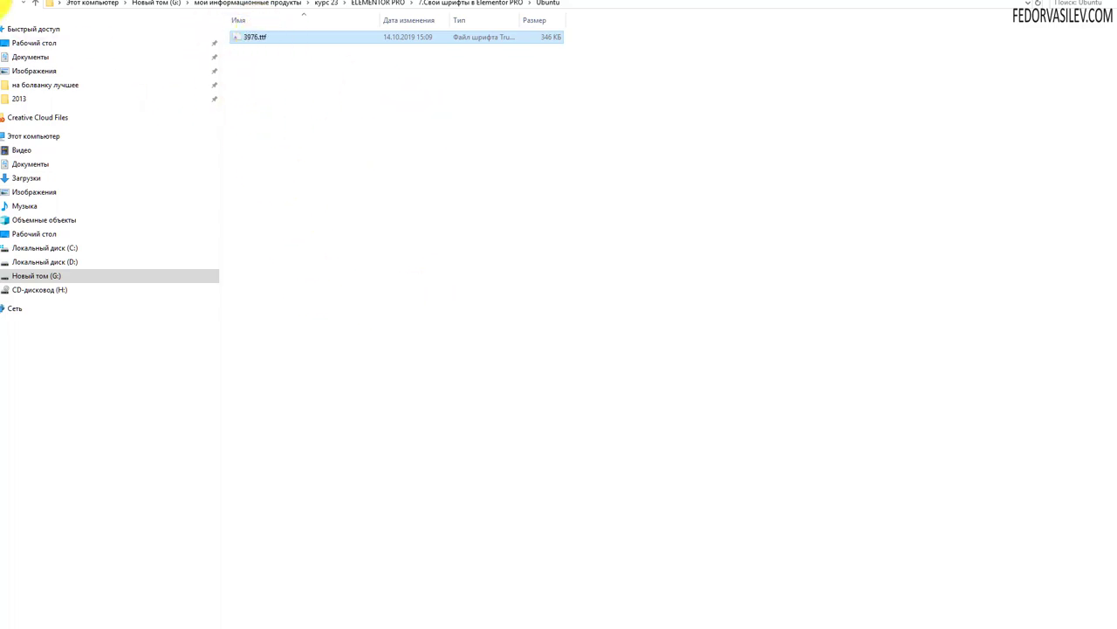
pyautogui.click(9, 4)
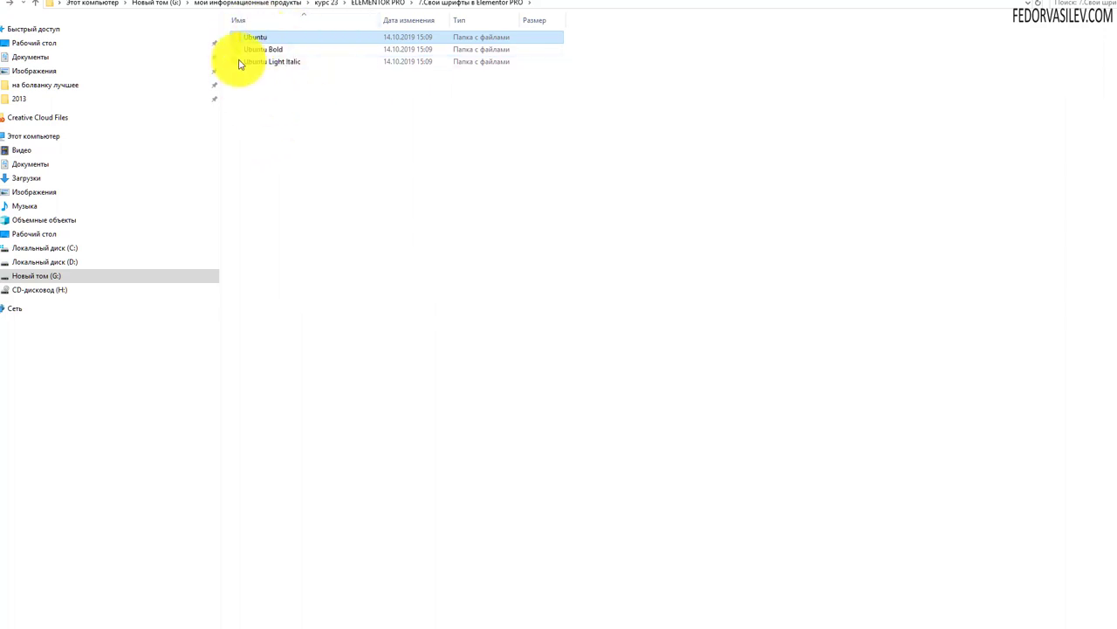
pyautogui.click(360, 177)
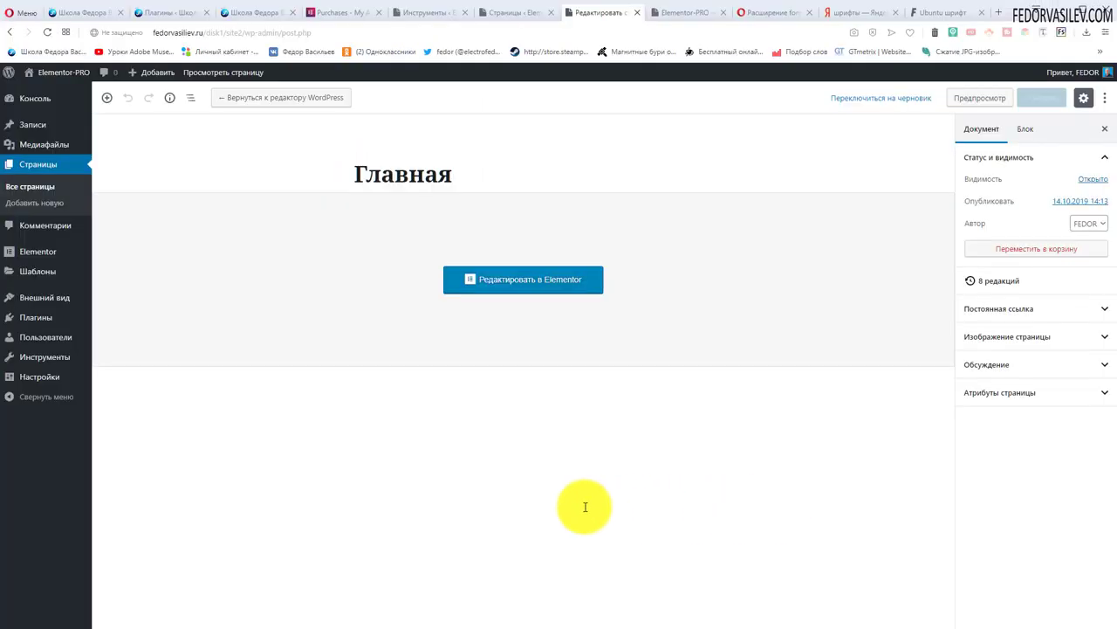
# In the WordPress admin, start a new Elementor custom font and name its family "Ubuntu"
pyautogui.moveTo(46, 277)
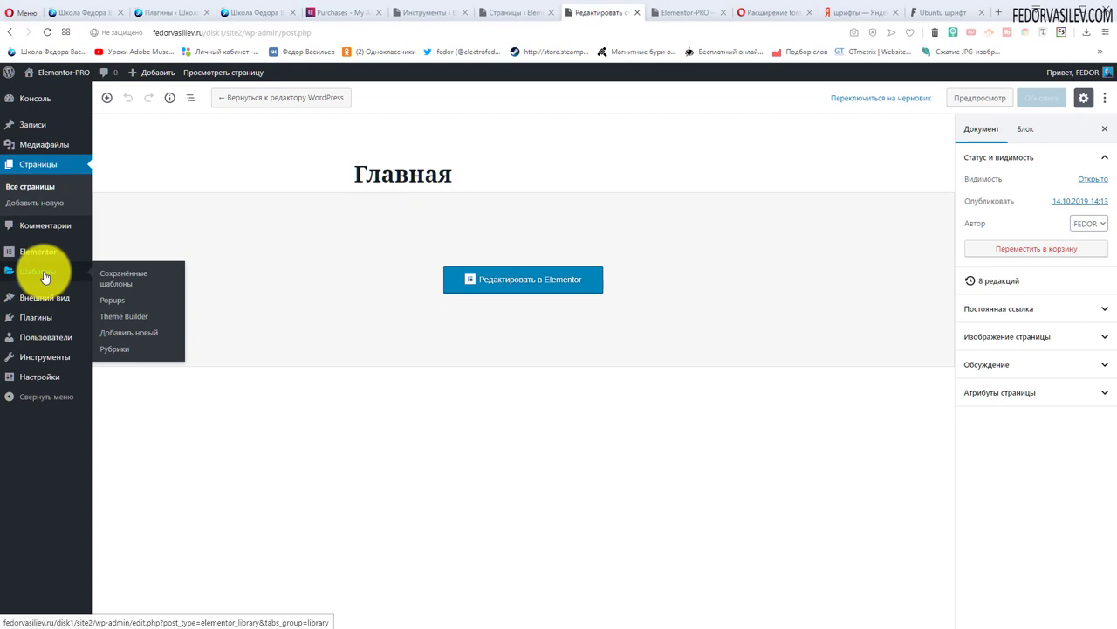
pyautogui.moveTo(75, 252)
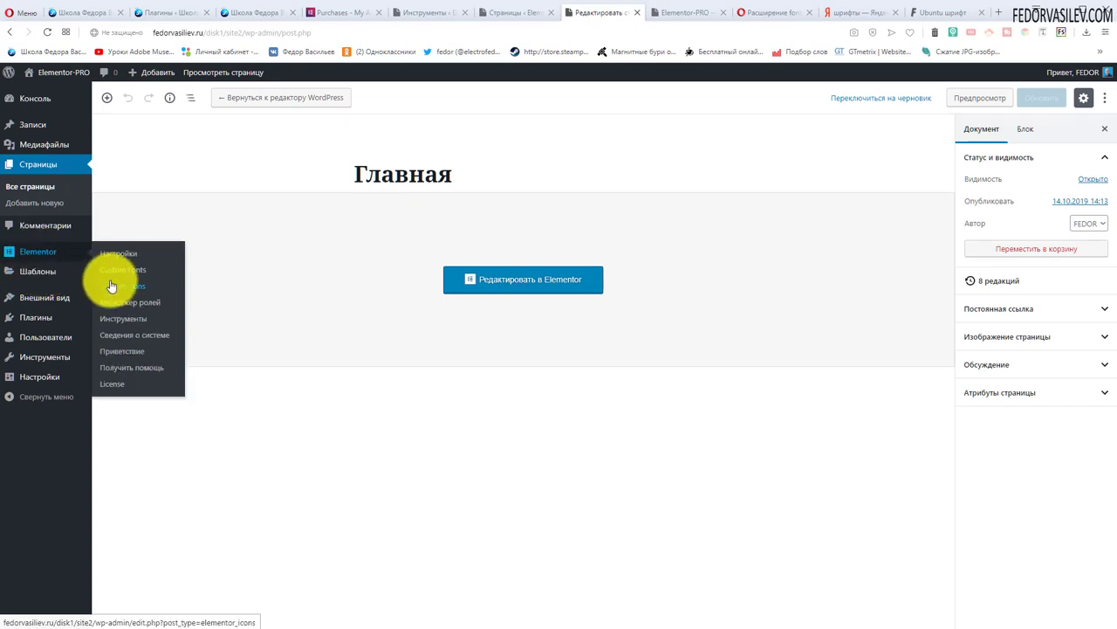
pyautogui.click(111, 270)
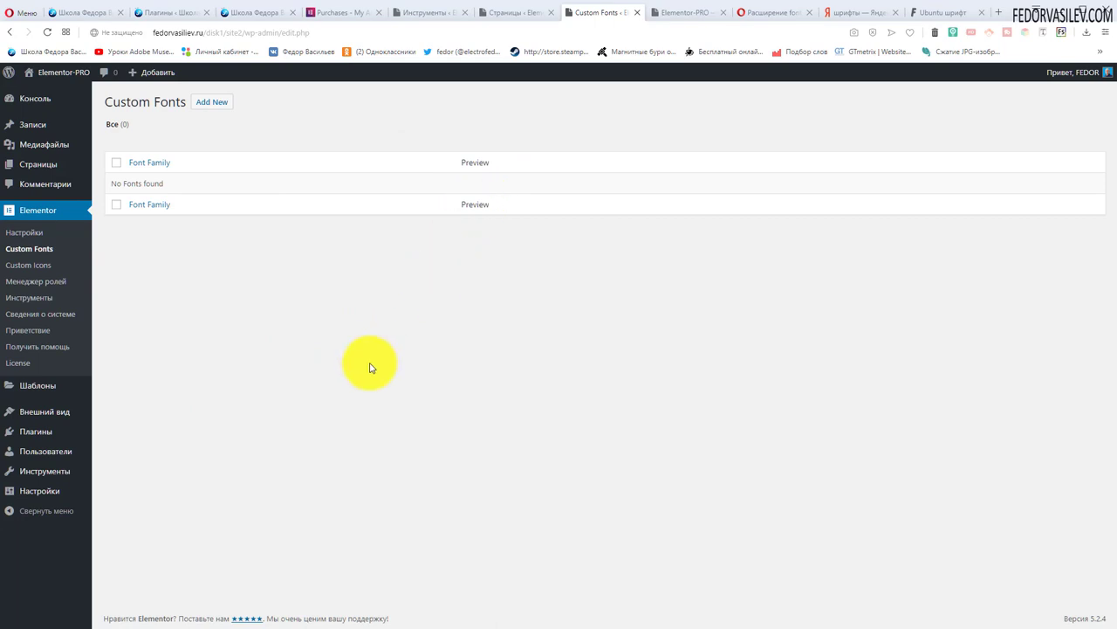
pyautogui.click(210, 105)
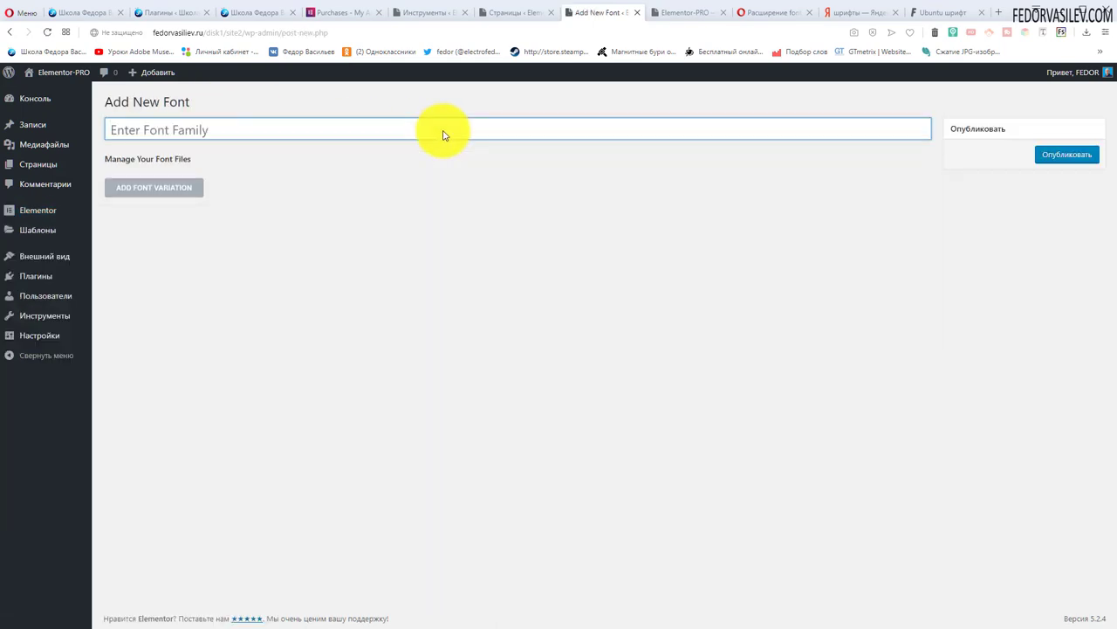
pyautogui.click(189, 129)
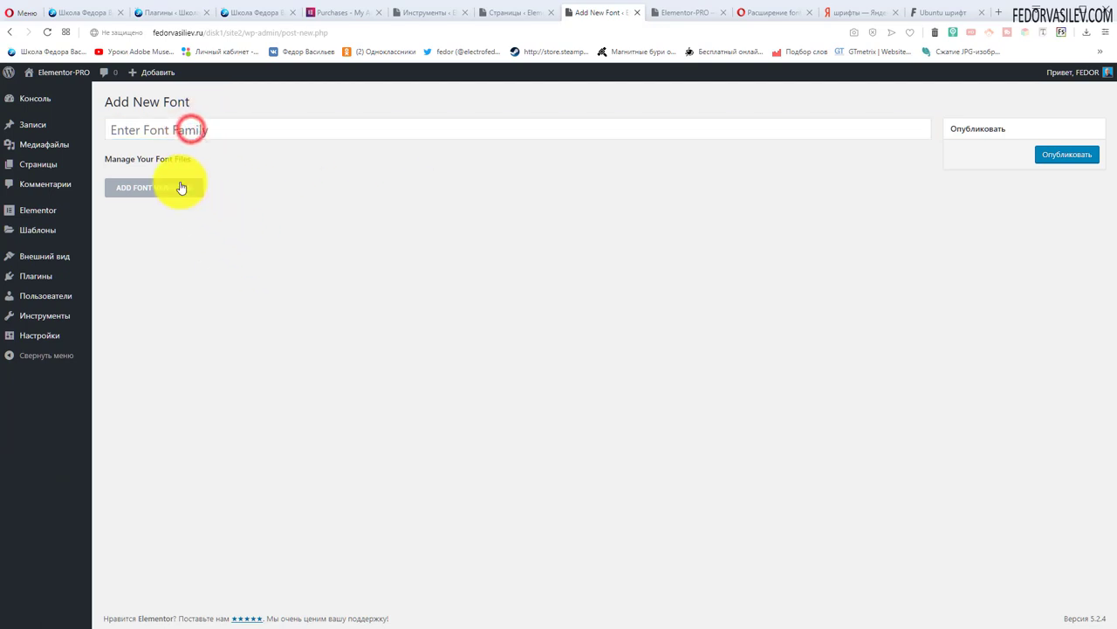
pyautogui.hotkey('ctrl', 'v')
pyautogui.click(245, 253)
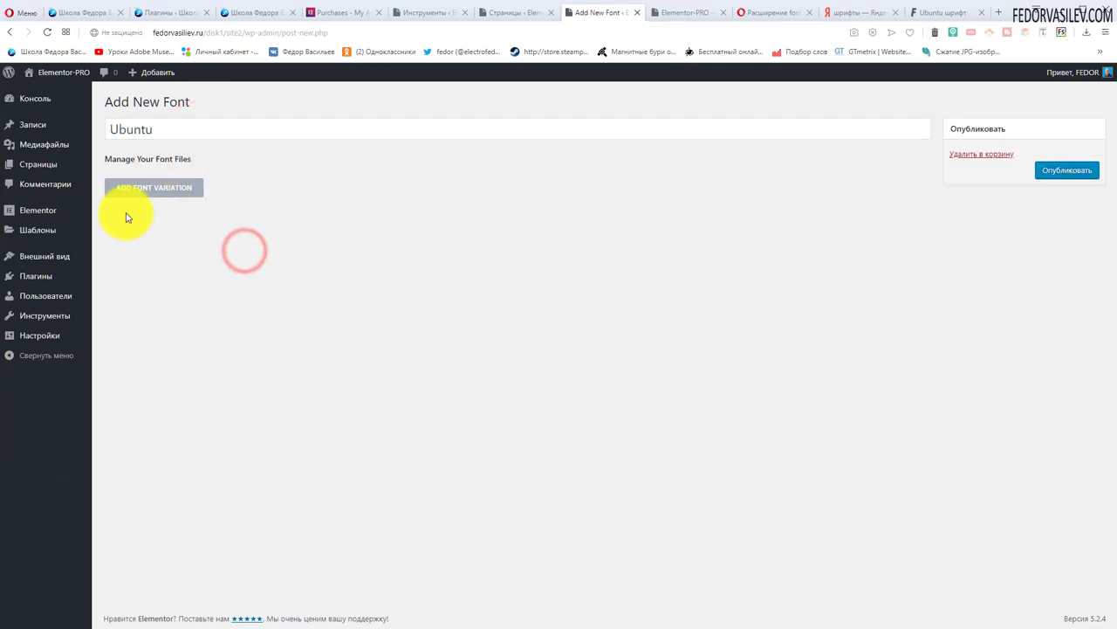
# Add a font variation and upload 3976.ttf from the Ubuntu folder for its TTF file
pyautogui.click(170, 190)
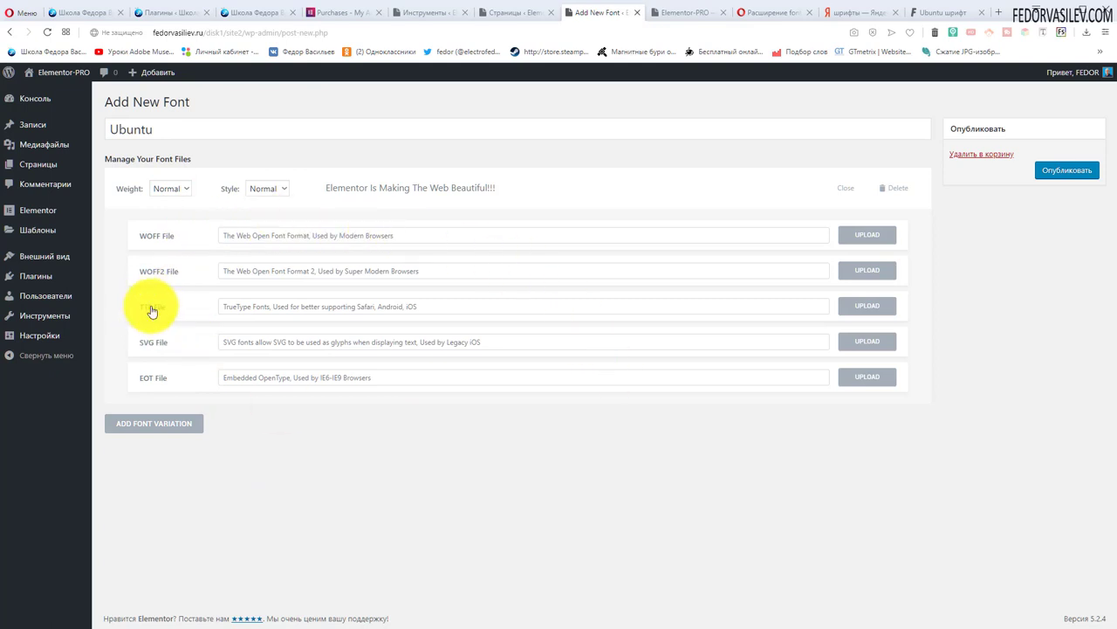
pyautogui.click(864, 311)
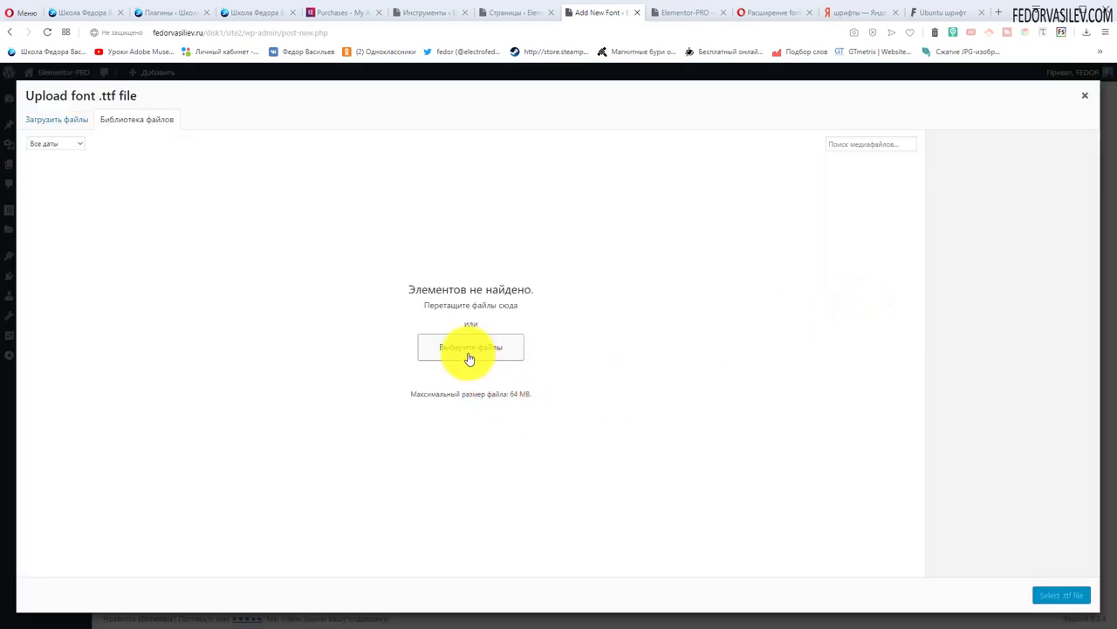
pyautogui.click(468, 354)
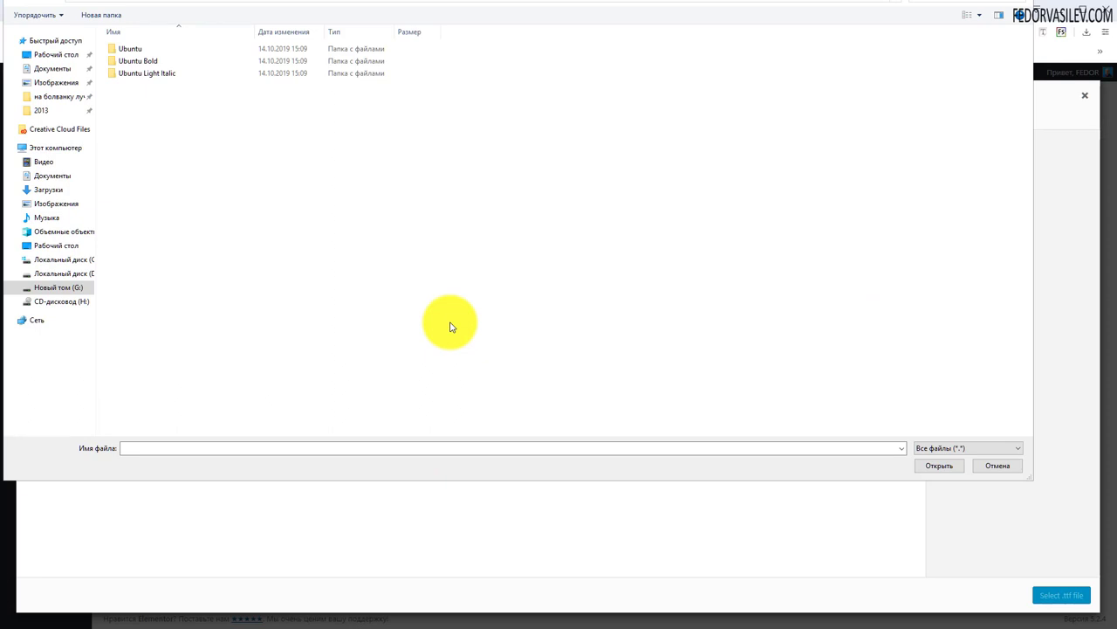
pyautogui.doubleClick(130, 48)
pyautogui.click(130, 48)
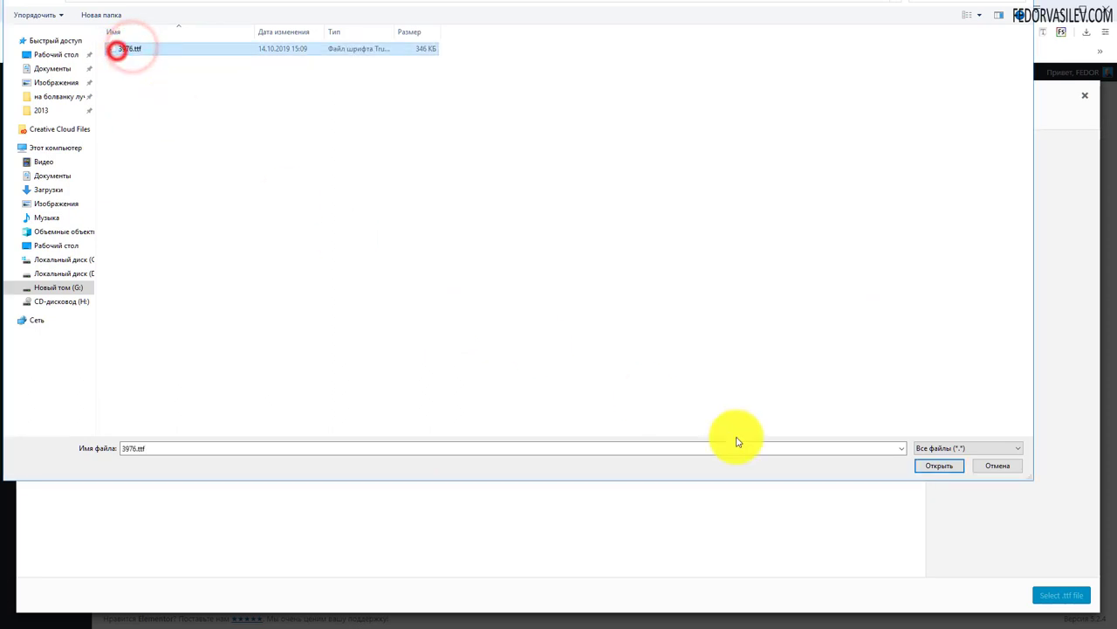
pyautogui.click(924, 470)
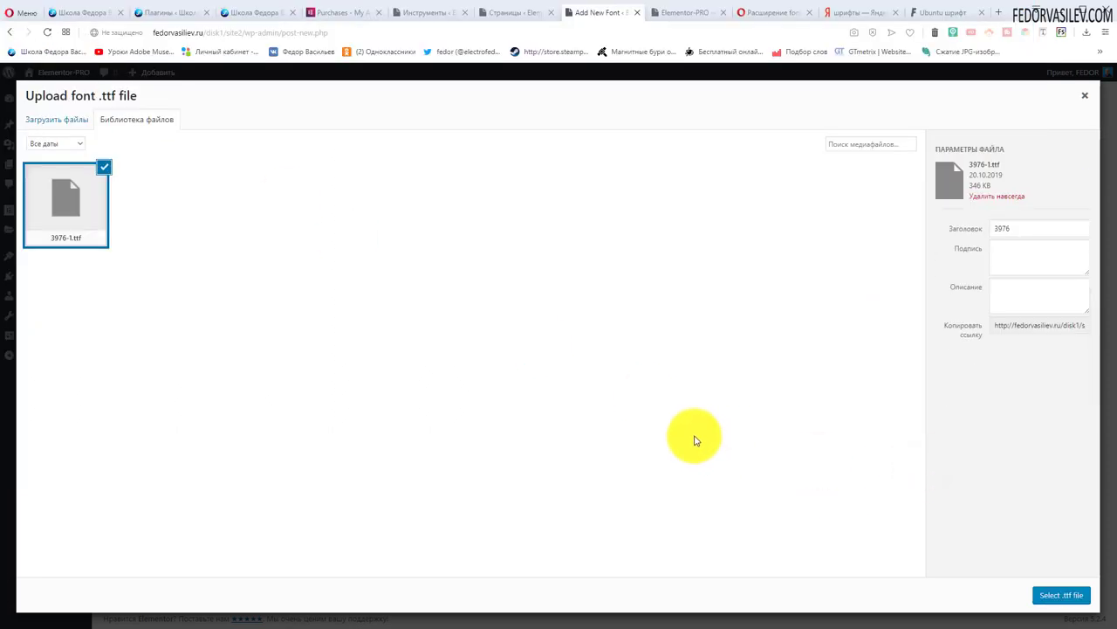
# Upload 3969.ttf from the Ubuntu Bold folder and 3973.ttf from the Ubuntu Light Italic folder to the media library
pyautogui.click(66, 122)
pyautogui.click(512, 322)
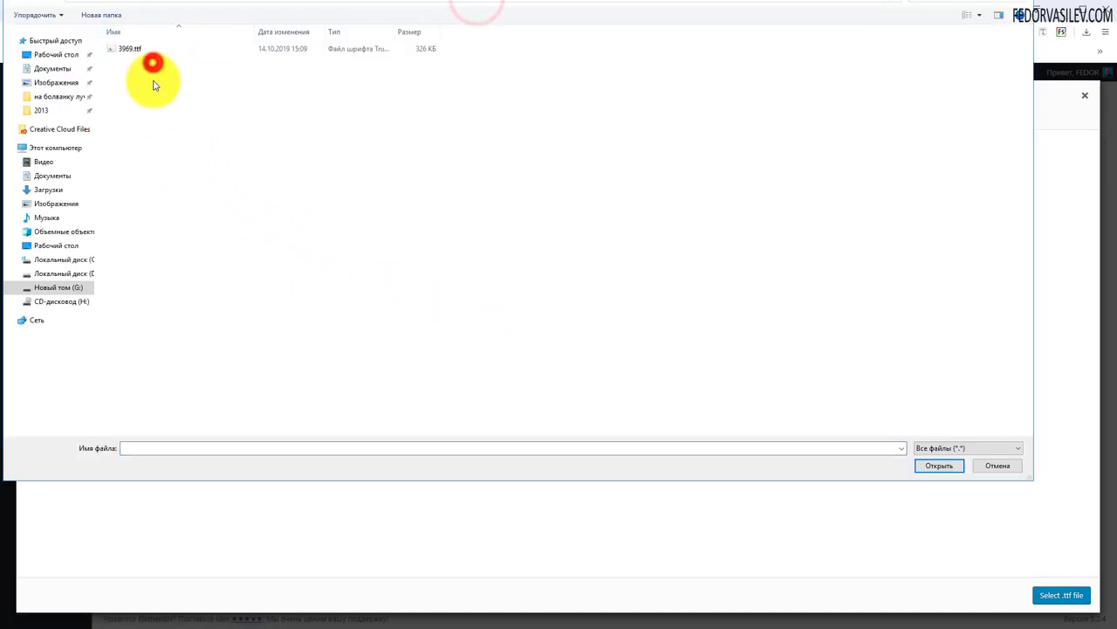
pyautogui.doubleClick(135, 49)
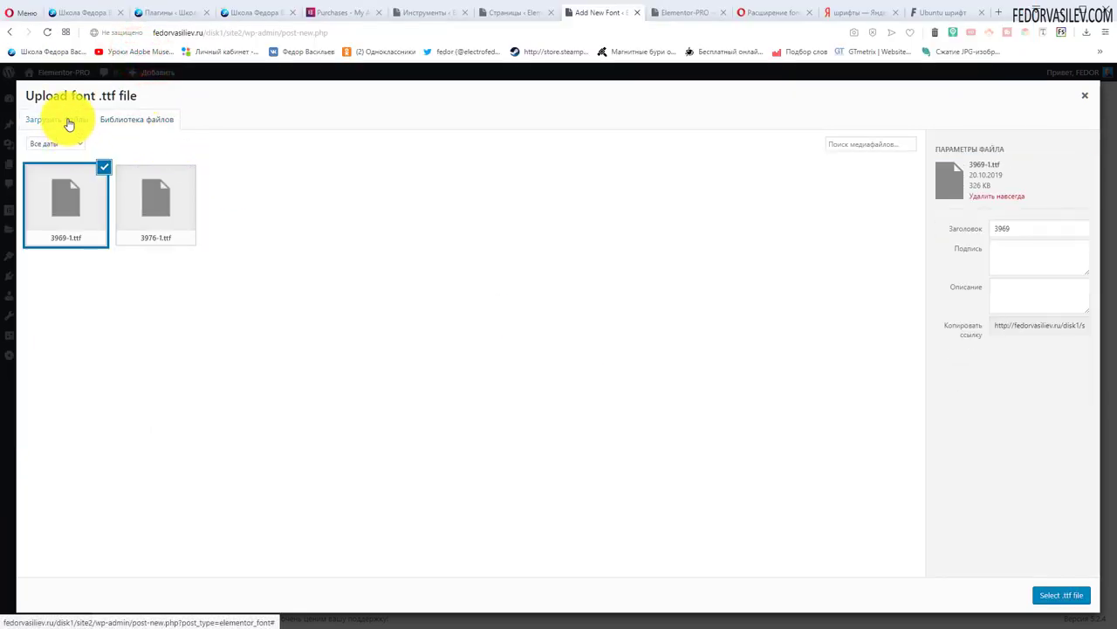
pyautogui.click(63, 120)
pyautogui.click(546, 334)
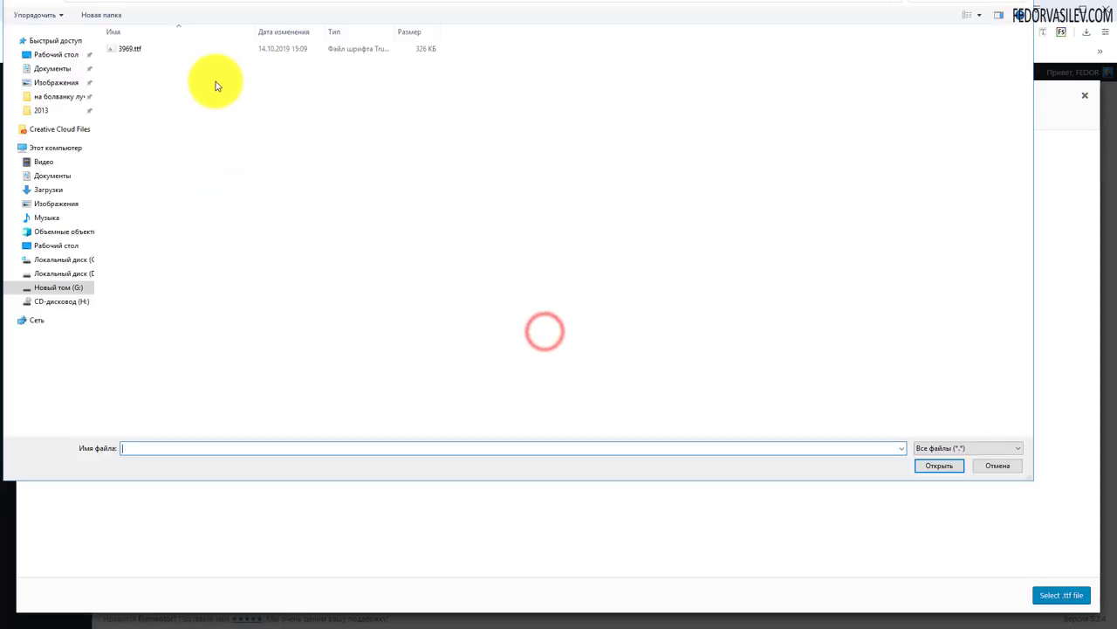
pyautogui.doubleClick(145, 73)
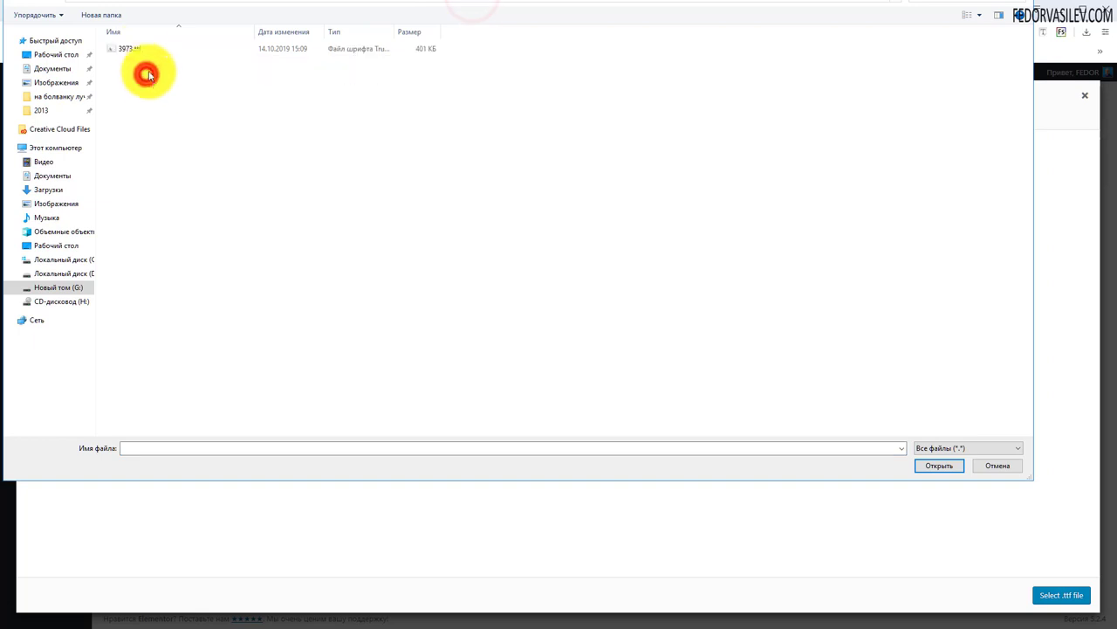
pyautogui.doubleClick(137, 49)
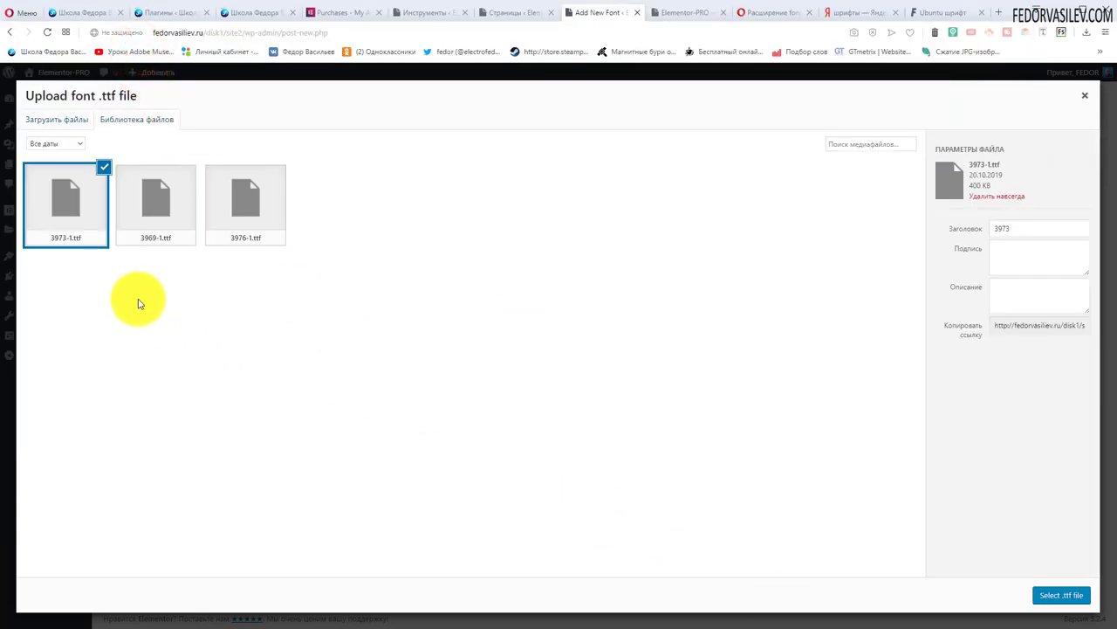
# Assign 3976-1.ttf as the variation's TTF file and keep its weight and style at Normal
pyautogui.click(238, 215)
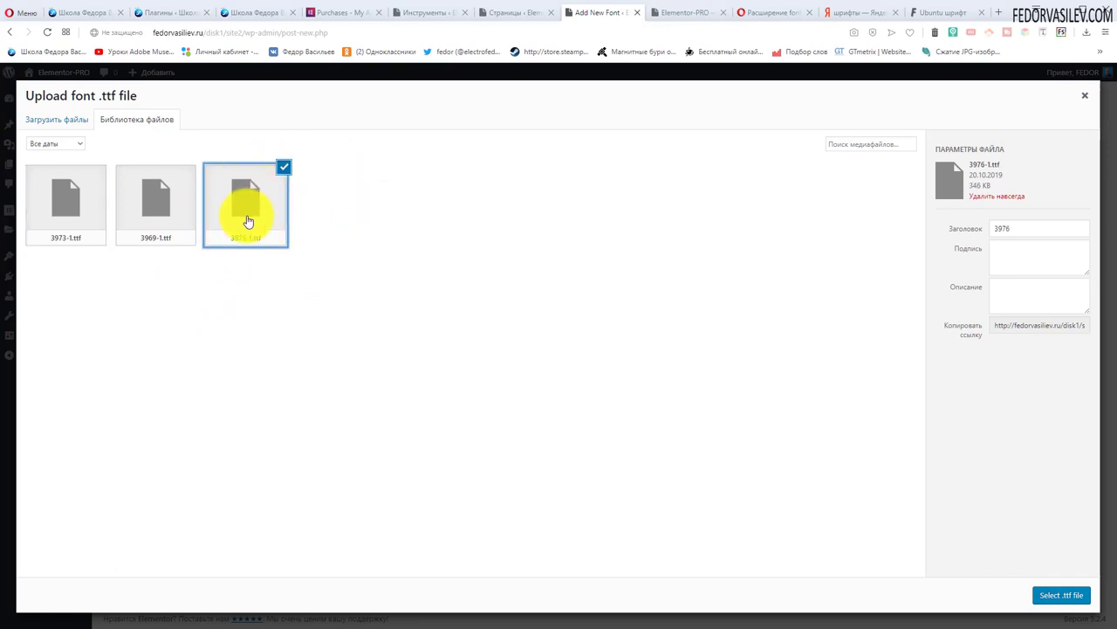
pyautogui.click(1061, 598)
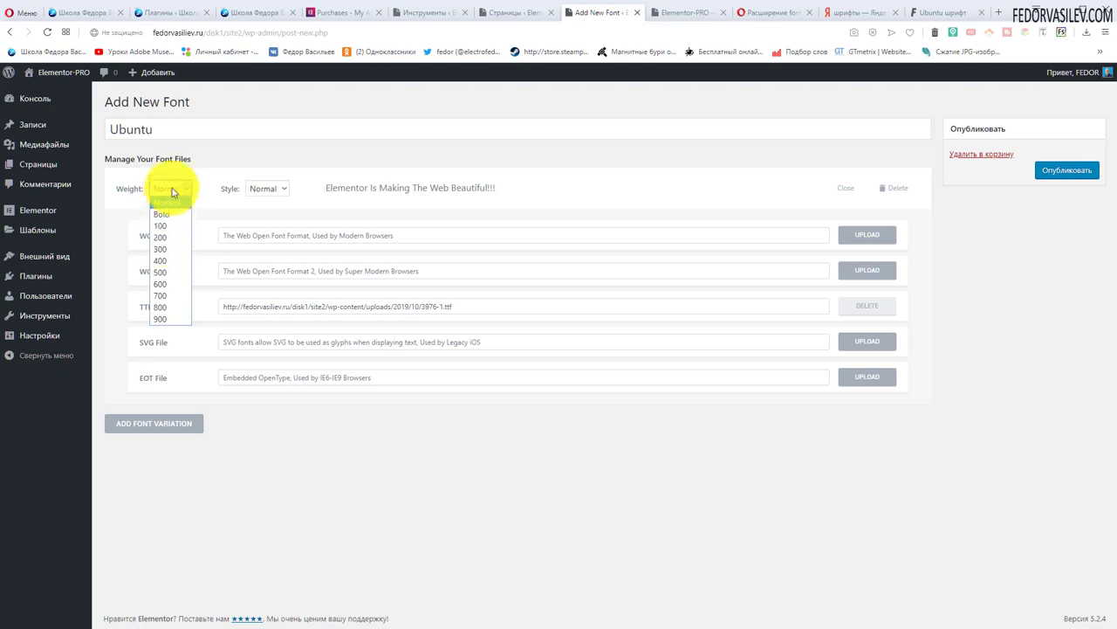
pyautogui.click(262, 185)
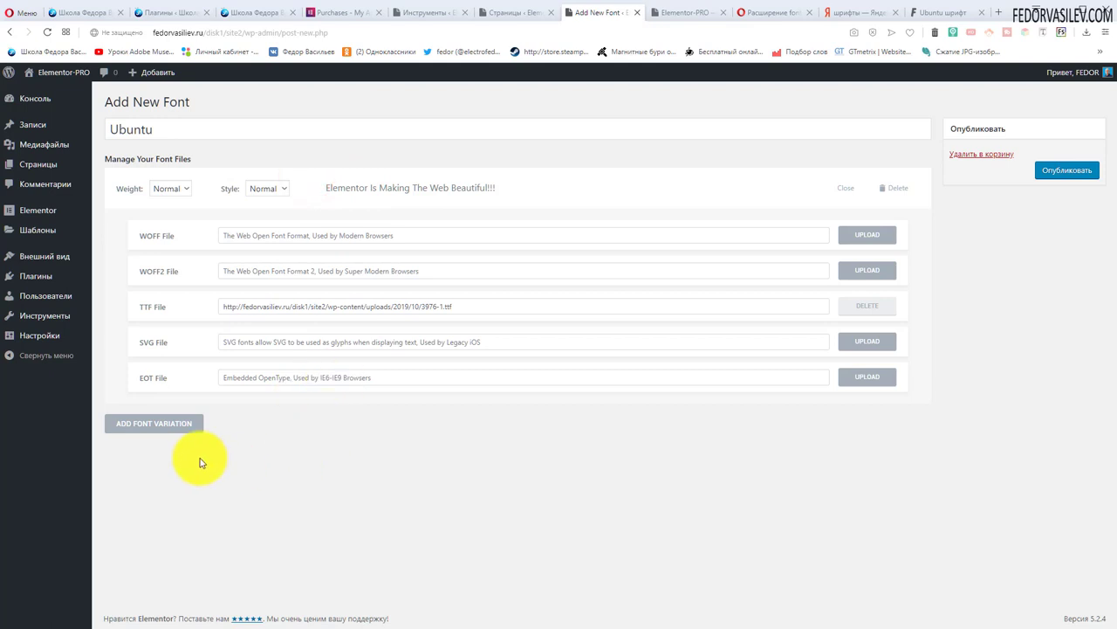
# Add a second font variation with 3969-1.ttf as its TTF file and set its weight to Bold
pyautogui.click(132, 426)
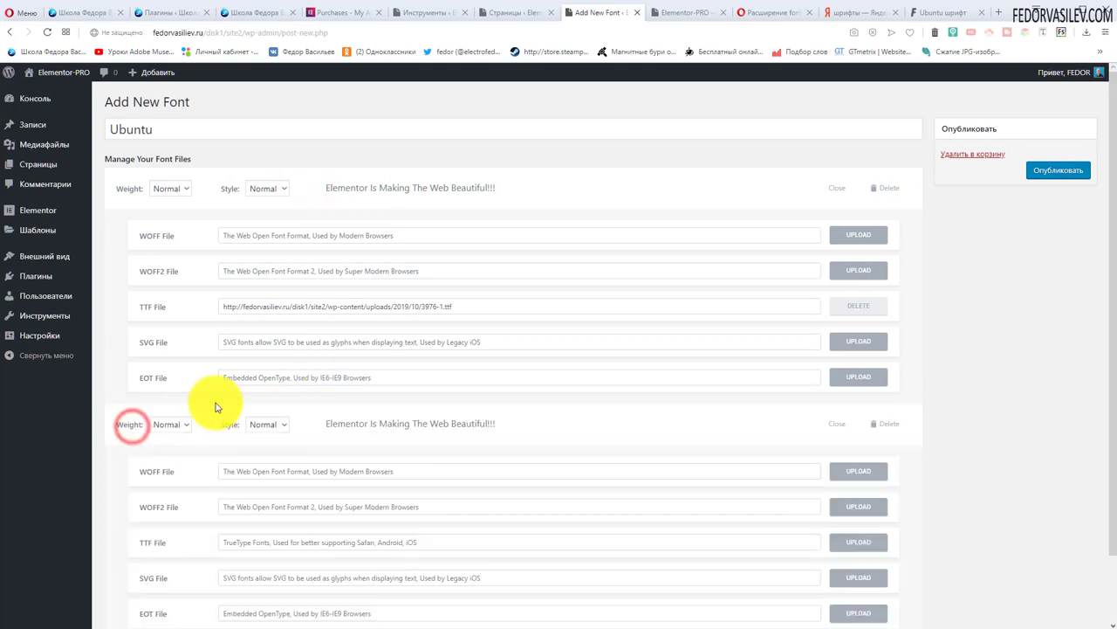
pyautogui.scroll(-1, 218, 437)
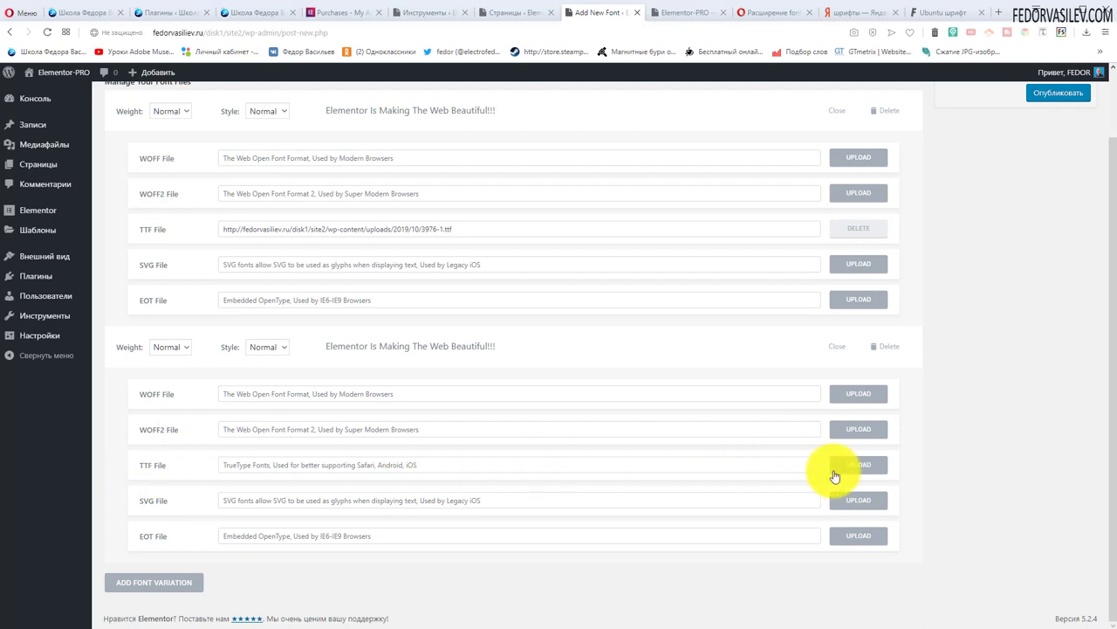
pyautogui.click(876, 470)
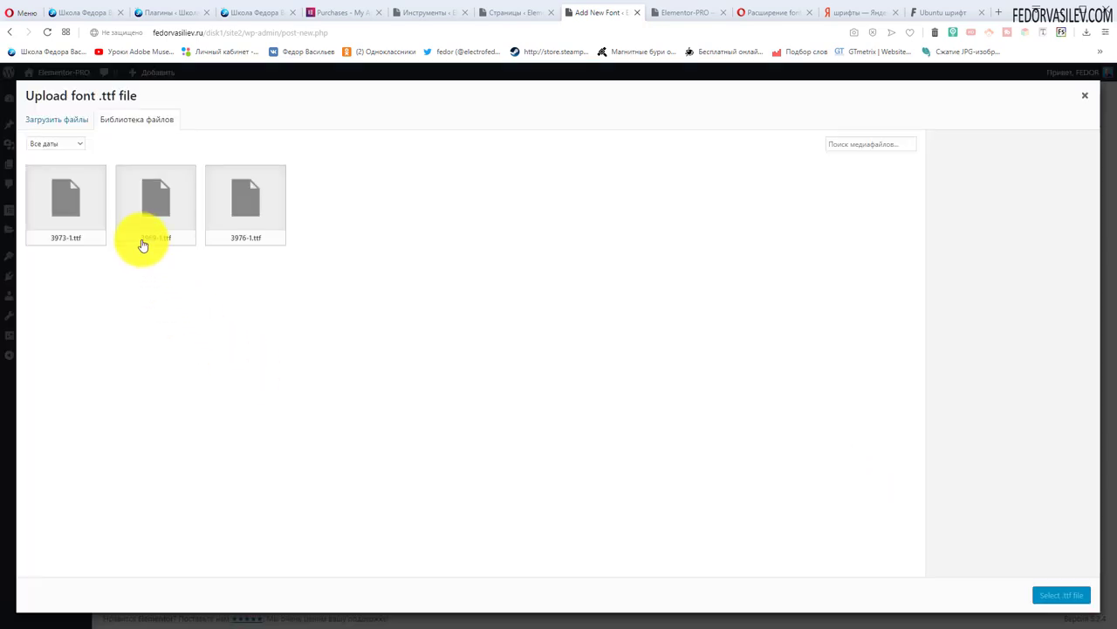
pyautogui.click(158, 214)
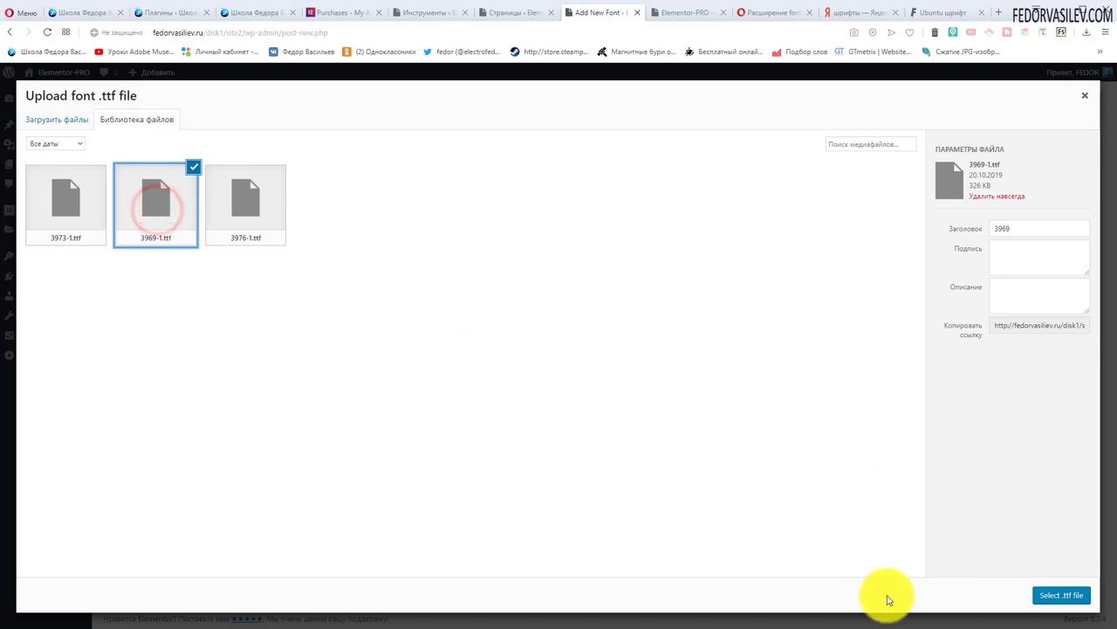
pyautogui.click(1044, 596)
pyautogui.click(182, 349)
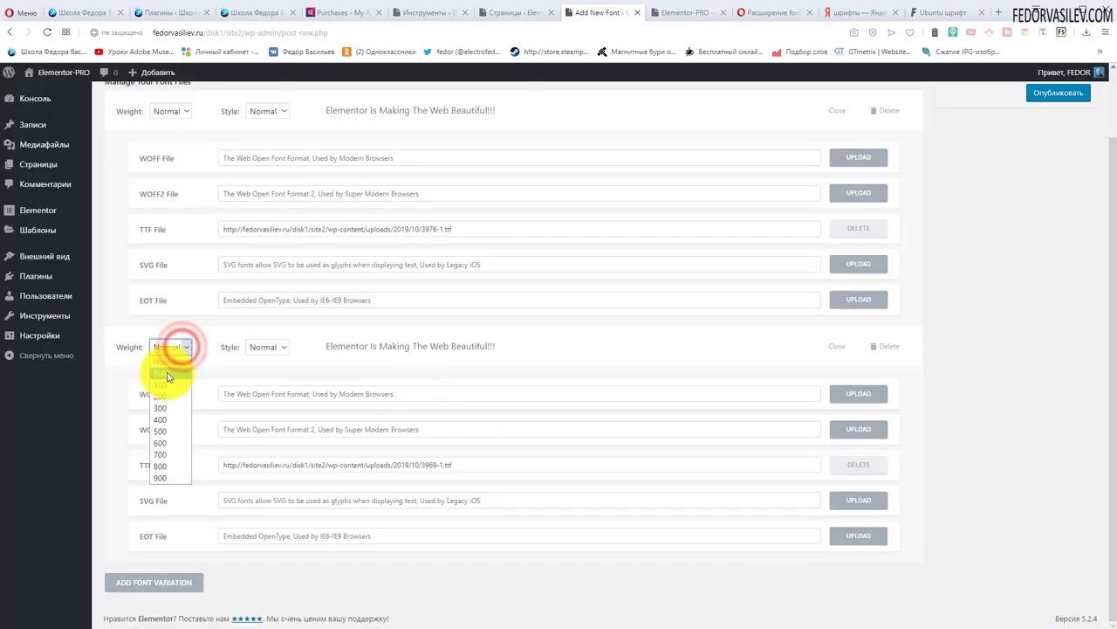
pyautogui.click(168, 374)
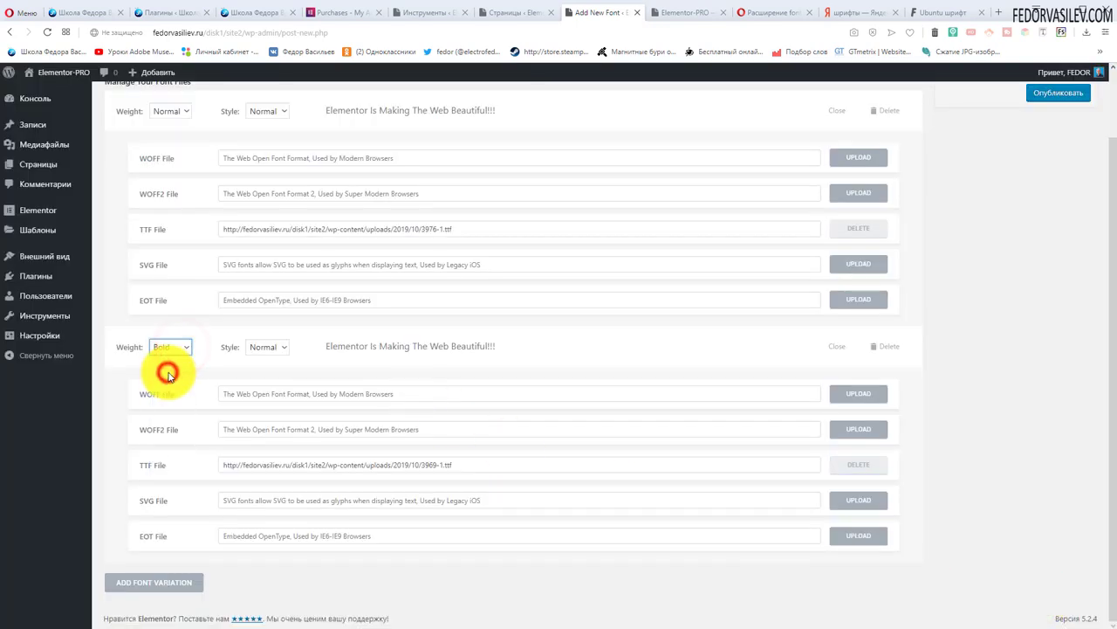
# Add a third font variation and assign 3973-1.ttf from the media library as its TTF file
pyautogui.click(147, 582)
pyautogui.scroll(-3, 195, 481)
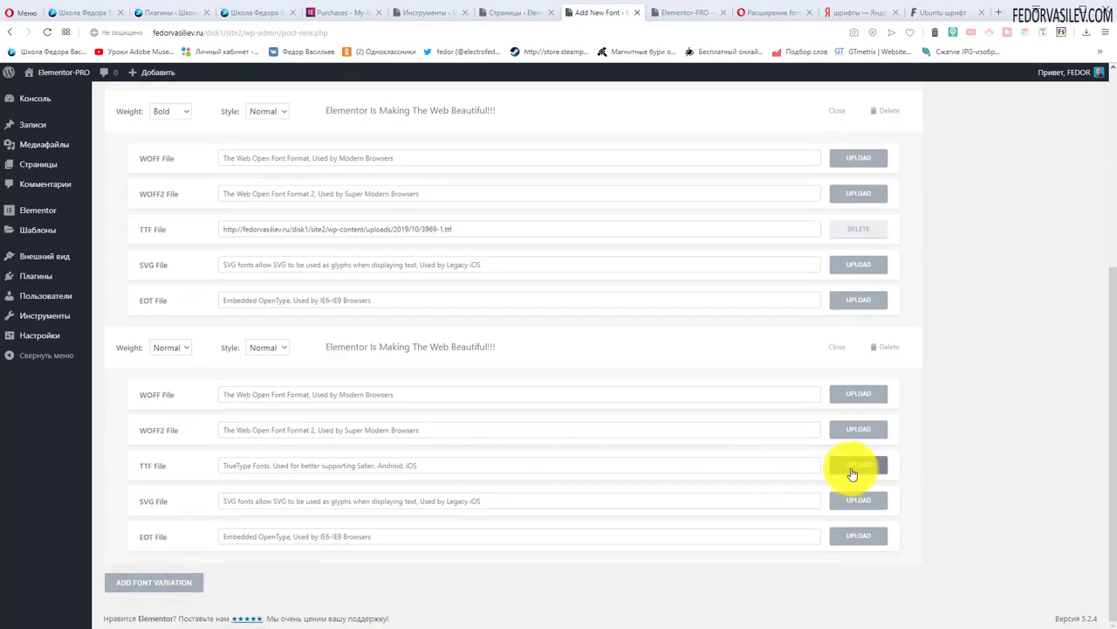
pyautogui.click(853, 473)
pyautogui.click(66, 206)
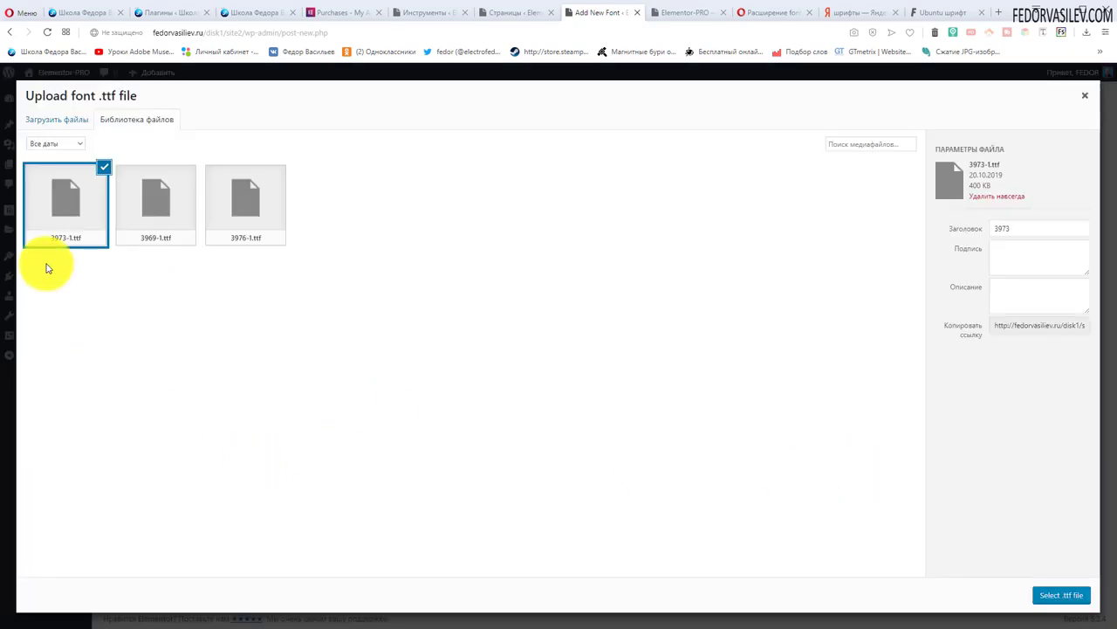
pyautogui.click(1062, 594)
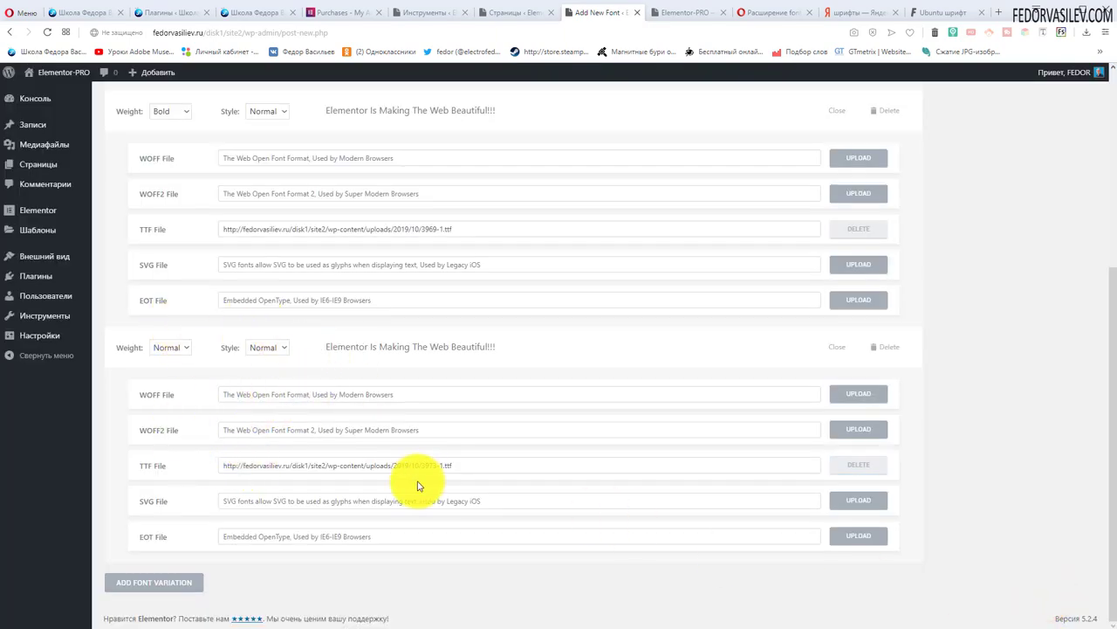
# Review the three Ubuntu font variations and publish the custom font
pyautogui.scroll(5, 417, 481)
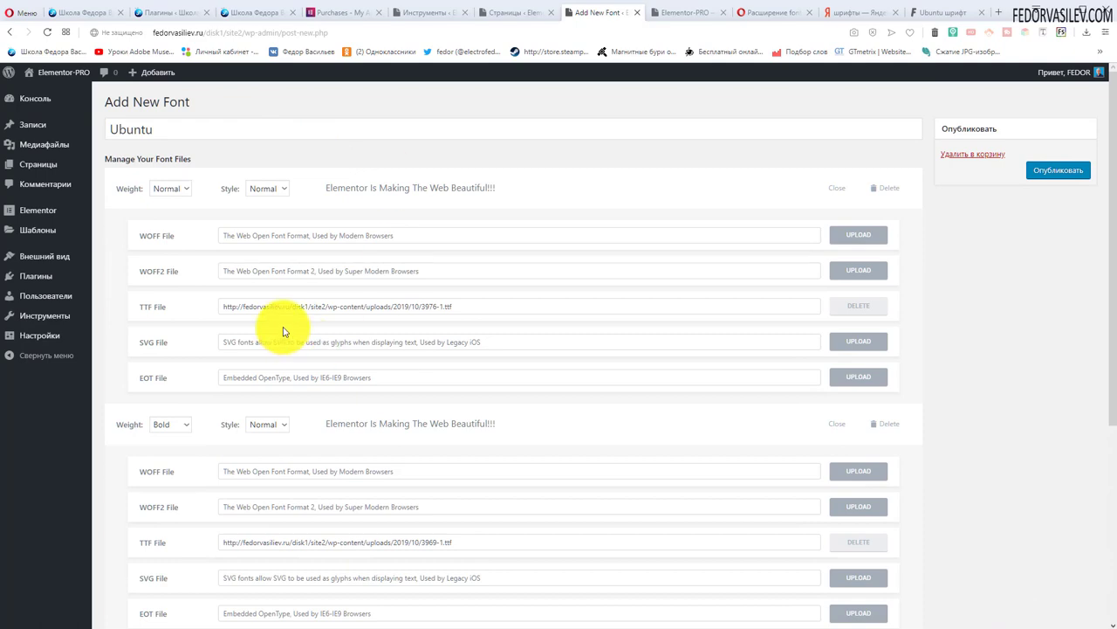
pyautogui.scroll(-4, 569, 412)
pyautogui.scroll(4, 569, 412)
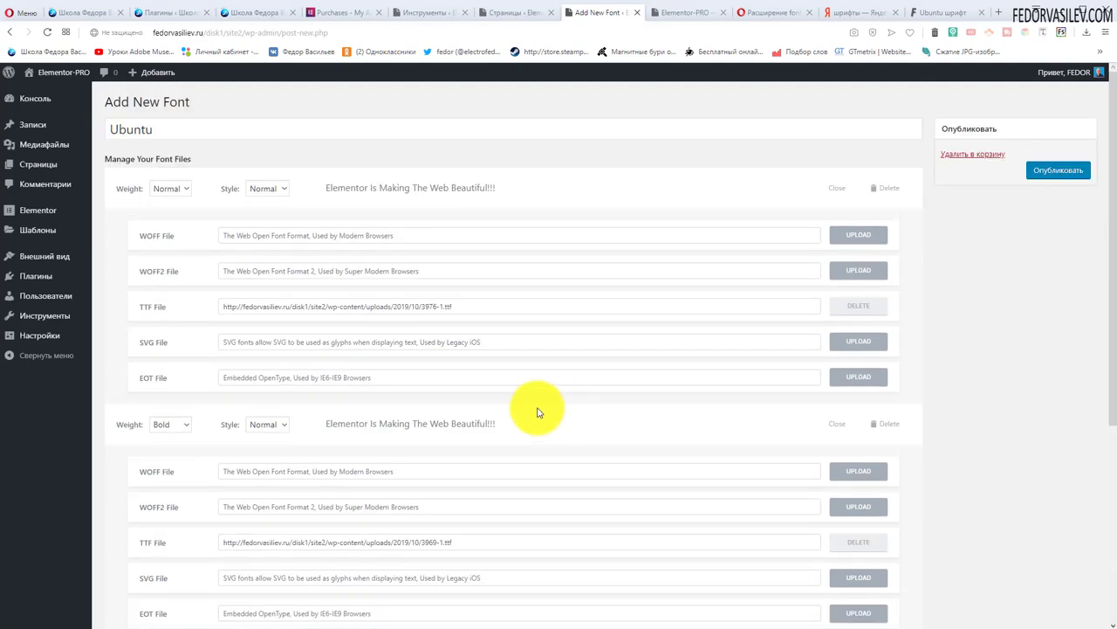
pyautogui.click(1048, 170)
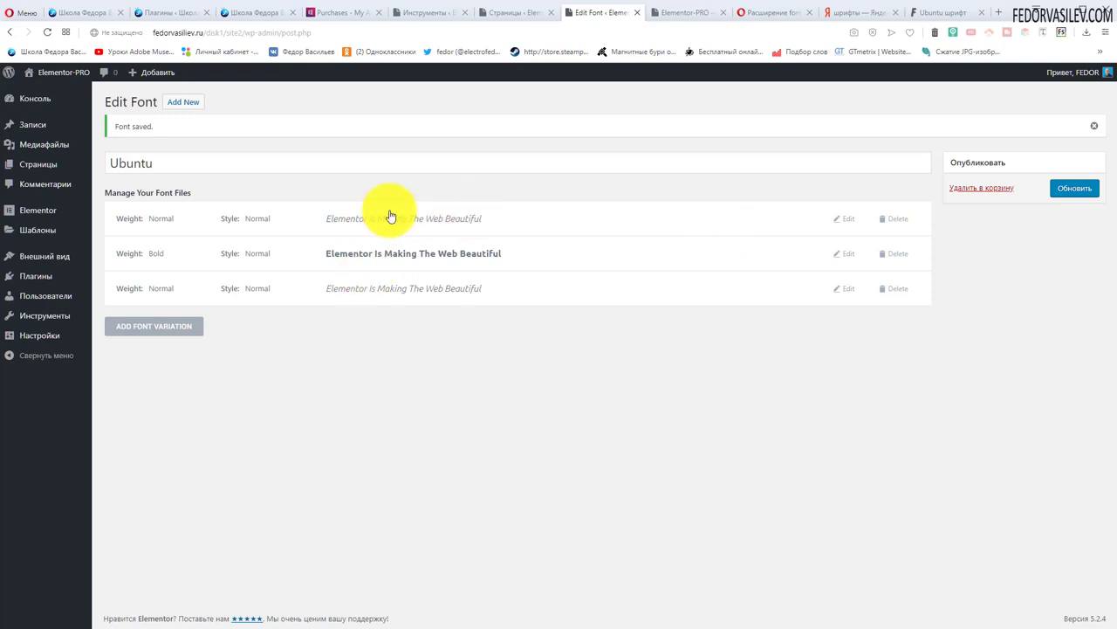
# Change the style of the first variation, which uses 3976-1.ttf, to Oblique and update the font
pyautogui.click(844, 220)
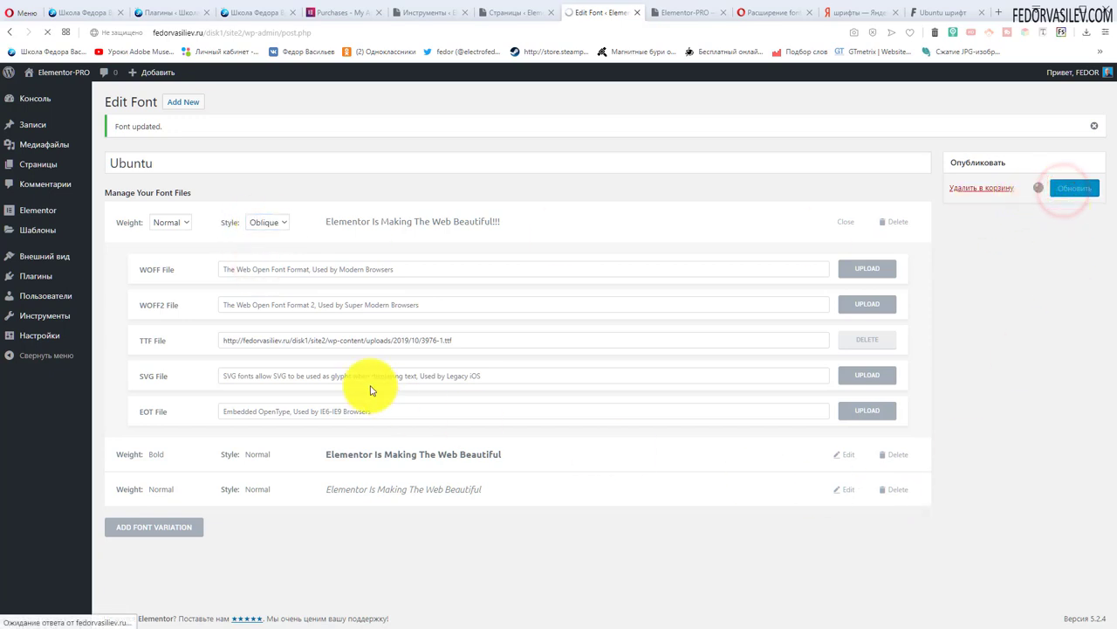
pyautogui.moveTo(512, 218); pyautogui.dragTo(354, 219)
pyautogui.click(704, 185)
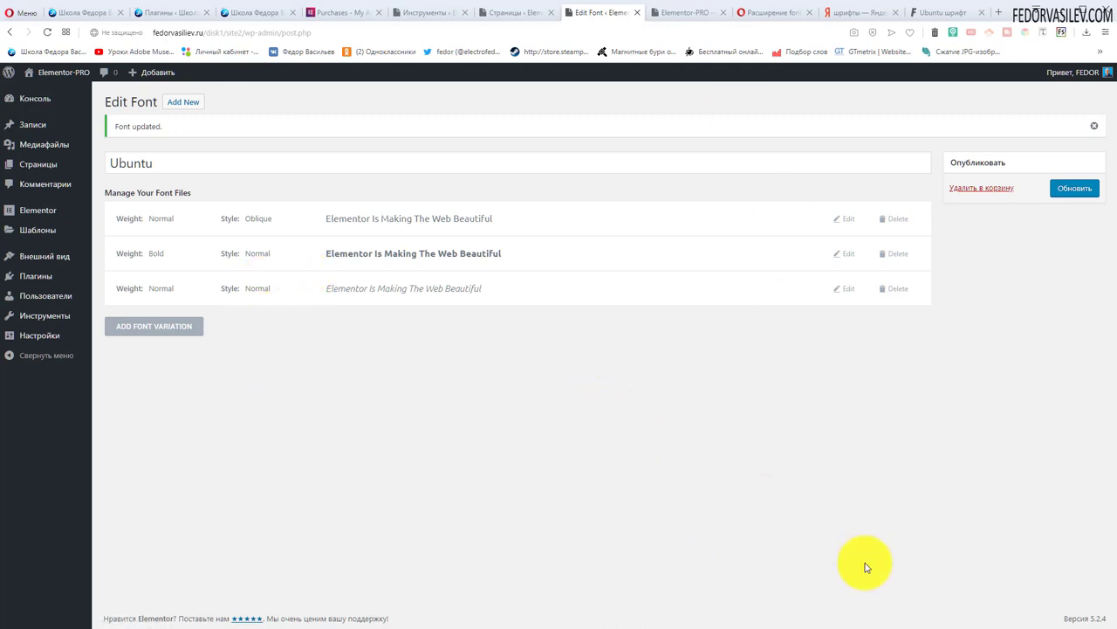
# Reload the site's front page and inspect the font families of its heading and paragraph with the font extension
pyautogui.hotkey('ctrl', 'Tab')
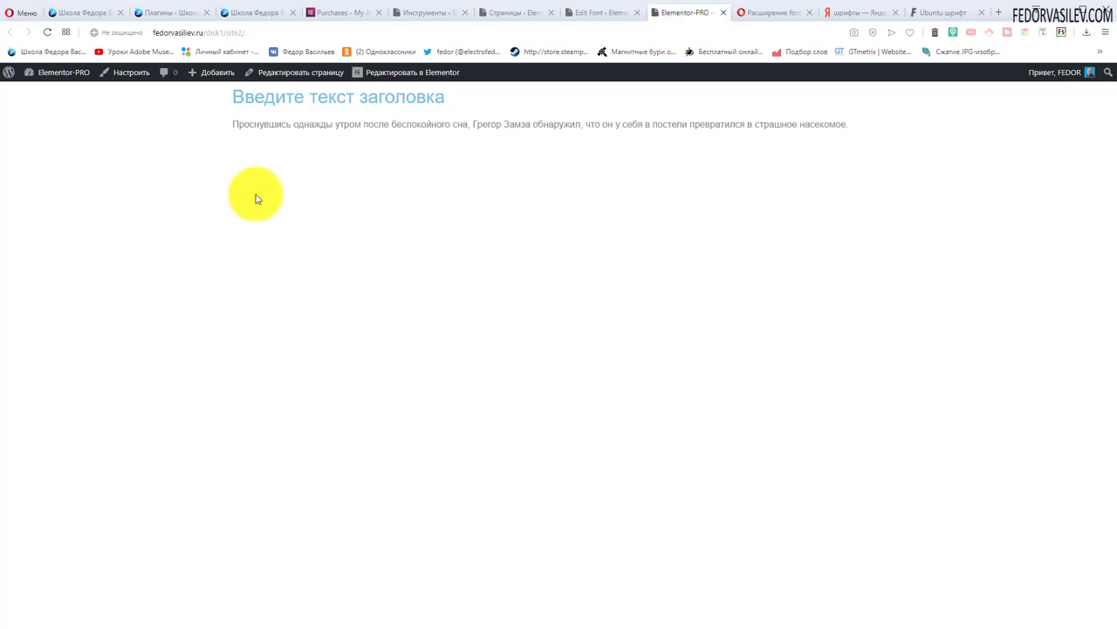
pyautogui.click(47, 32)
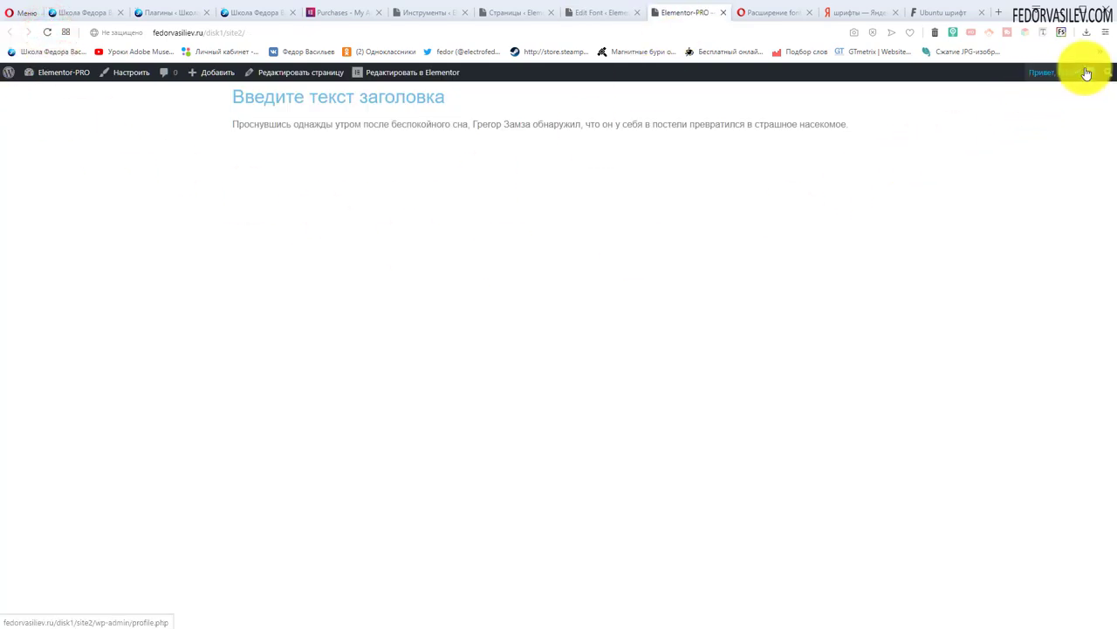
pyautogui.click(1063, 33)
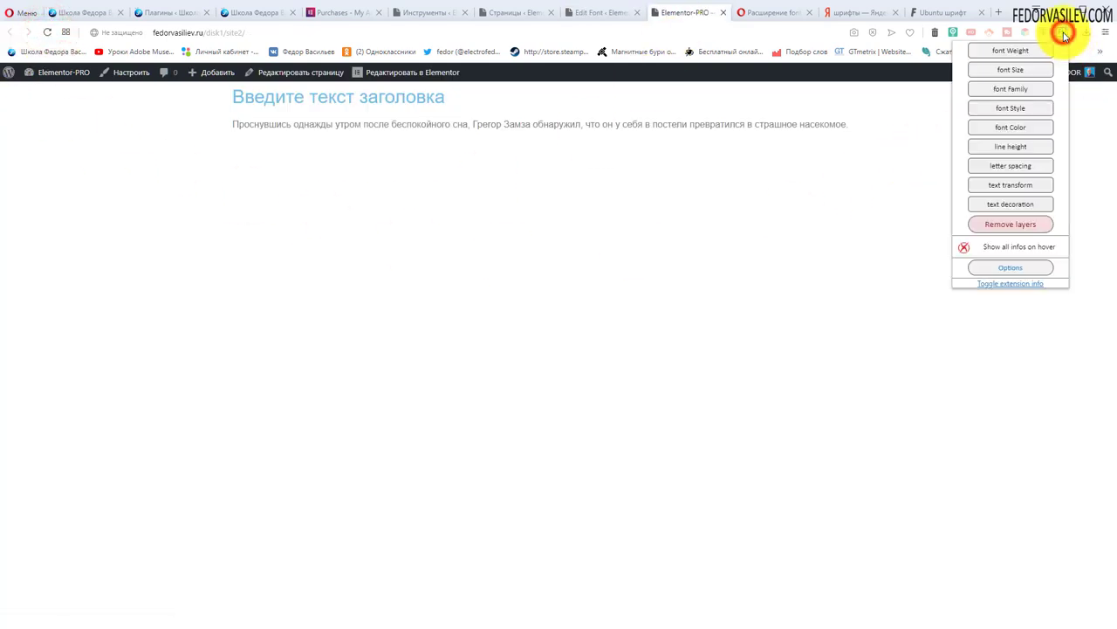
pyautogui.click(1035, 89)
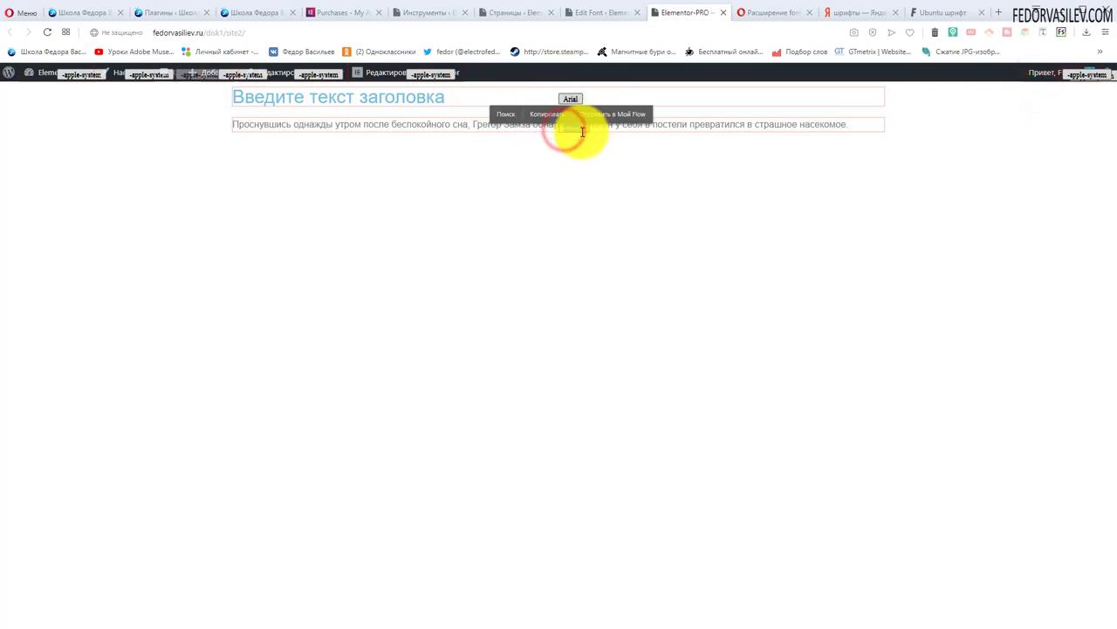
pyautogui.click(627, 184)
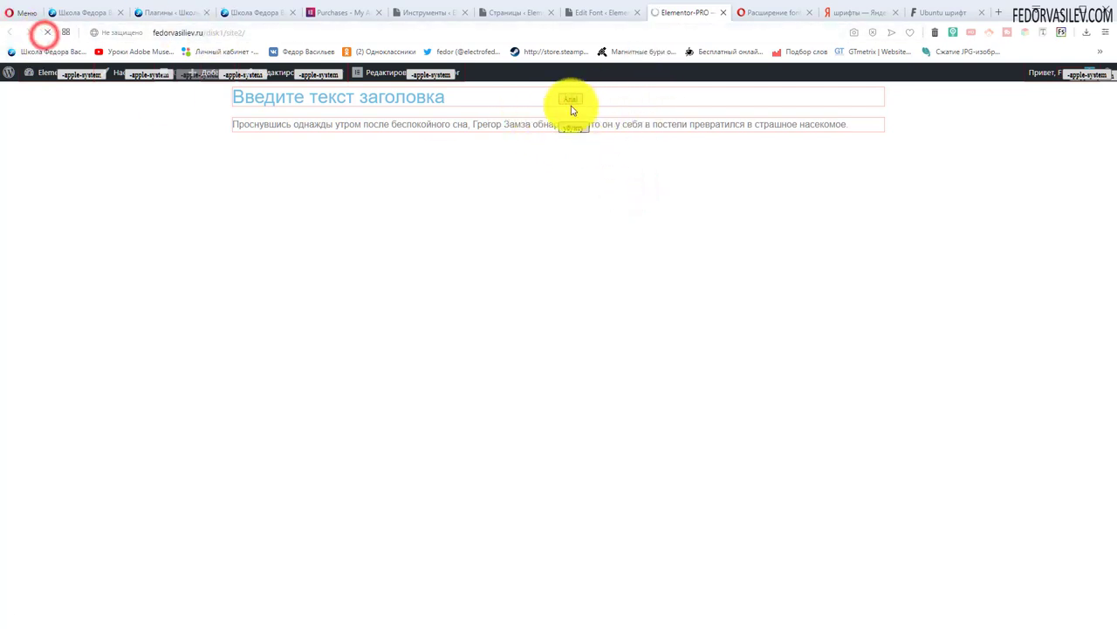
# Return to the WordPress admin and open the page "Главная" from the pages list in the Elementor editor
pyautogui.click(594, 13)
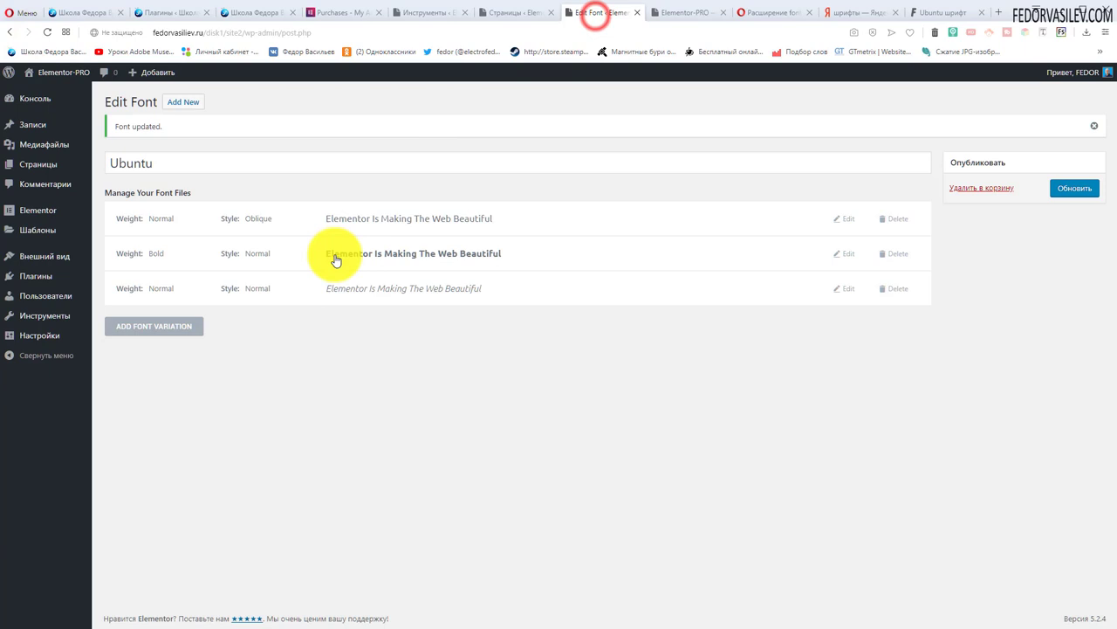
pyautogui.click(60, 165)
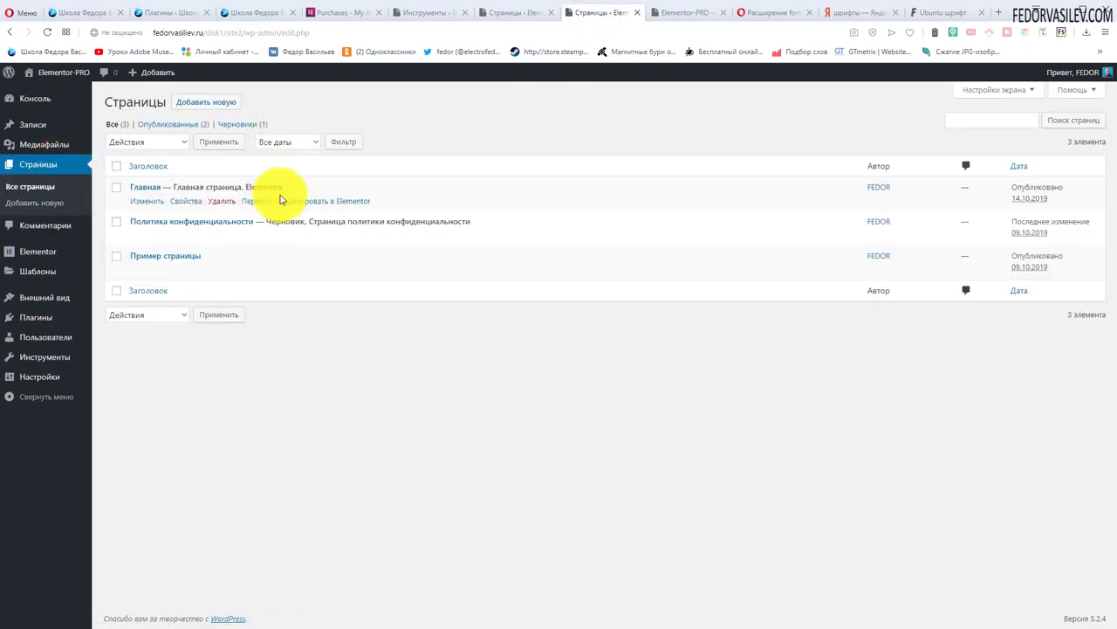
pyautogui.click(319, 202)
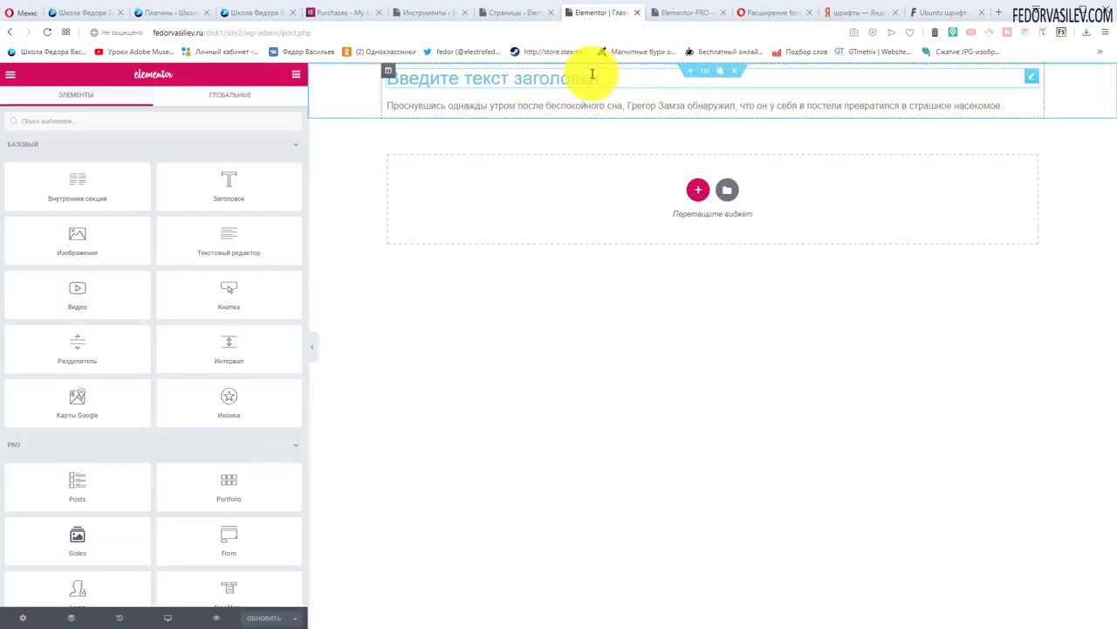
# Reset the heading widget's typography to default, check the text widget's style settings, and update the page
pyautogui.click(1033, 82)
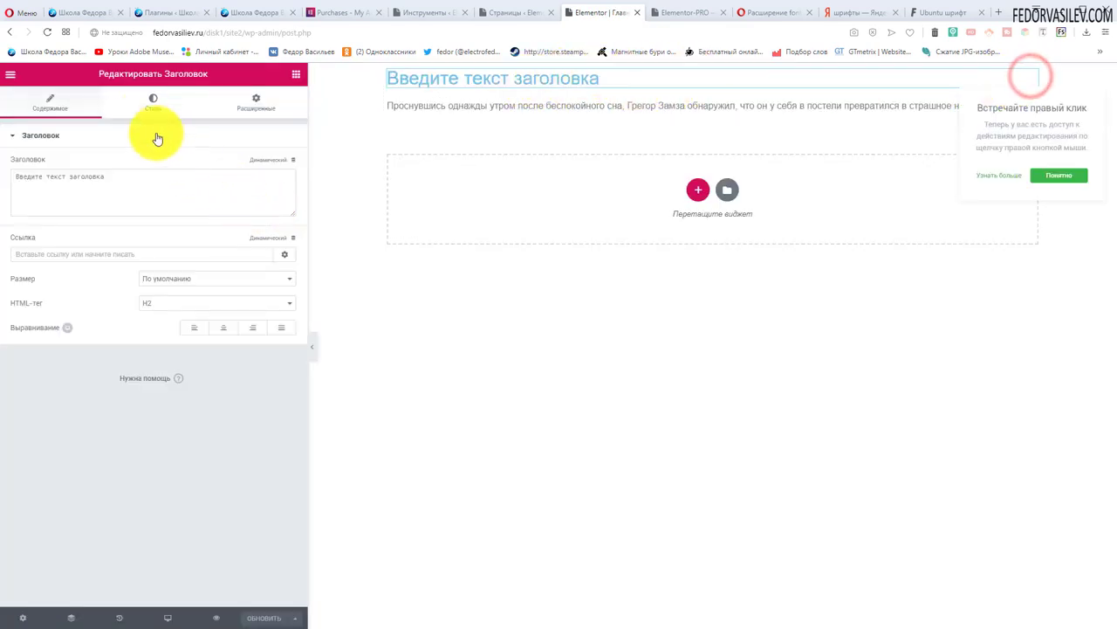
pyautogui.click(147, 108)
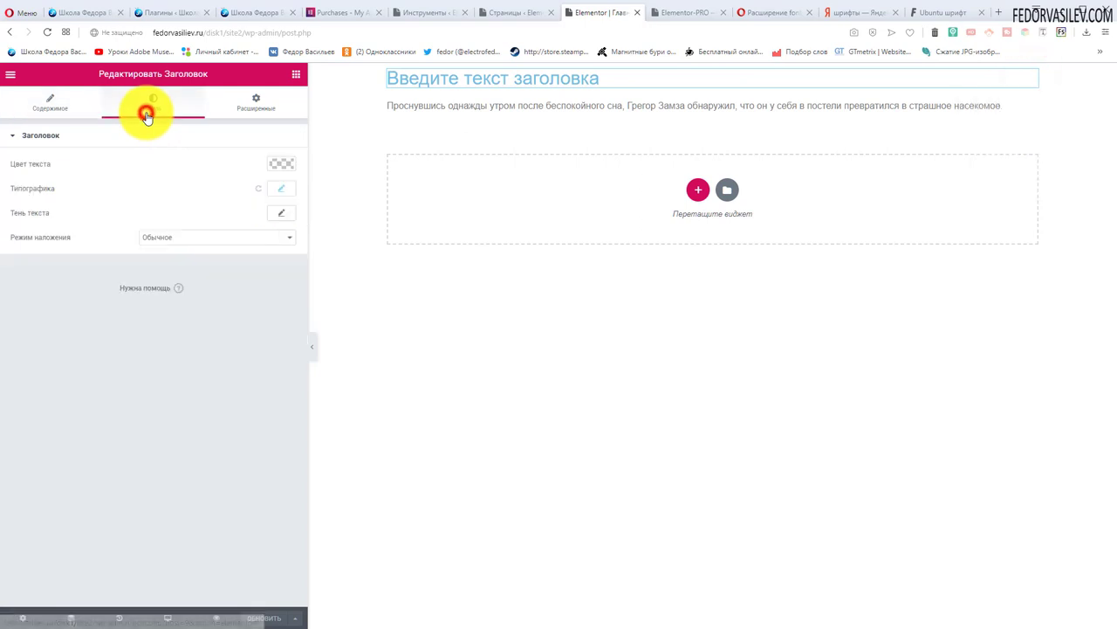
pyautogui.click(256, 190)
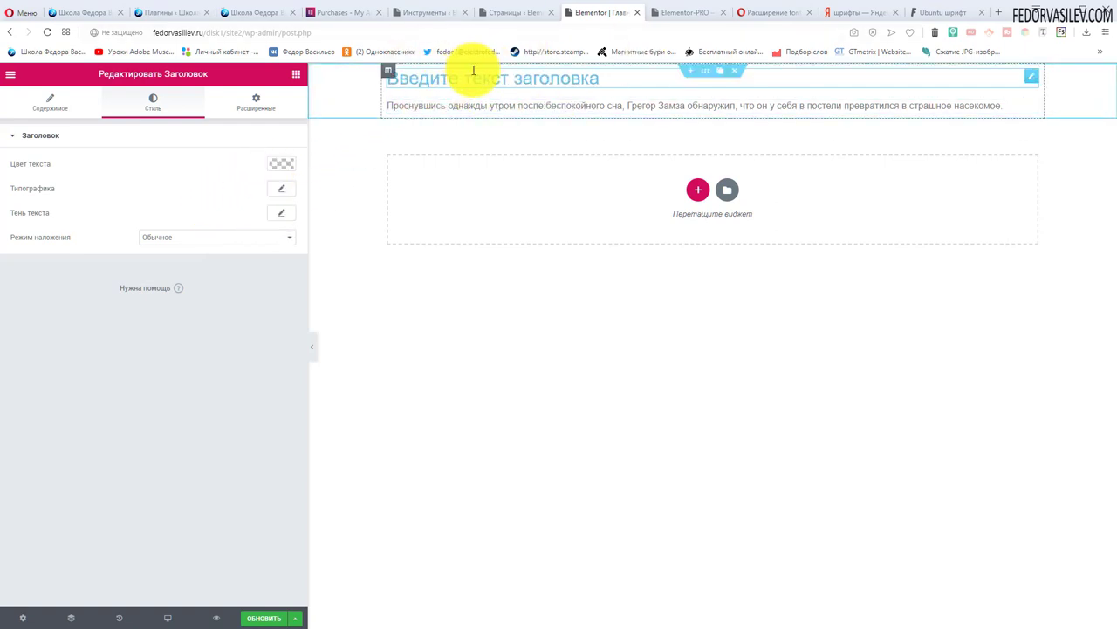
pyautogui.click(1029, 110)
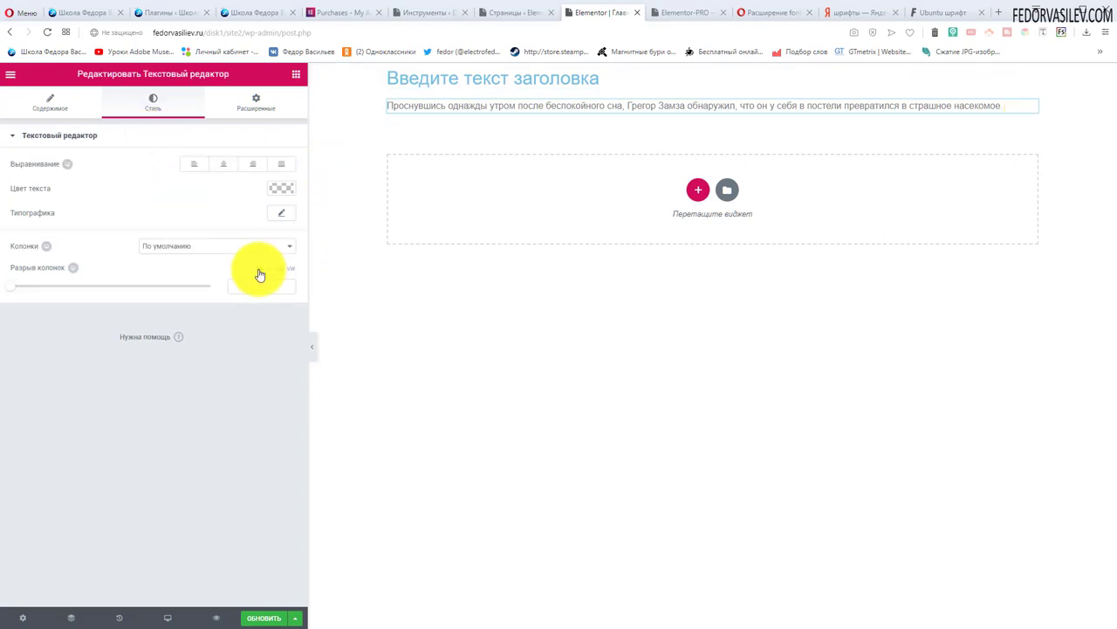
pyautogui.click(259, 623)
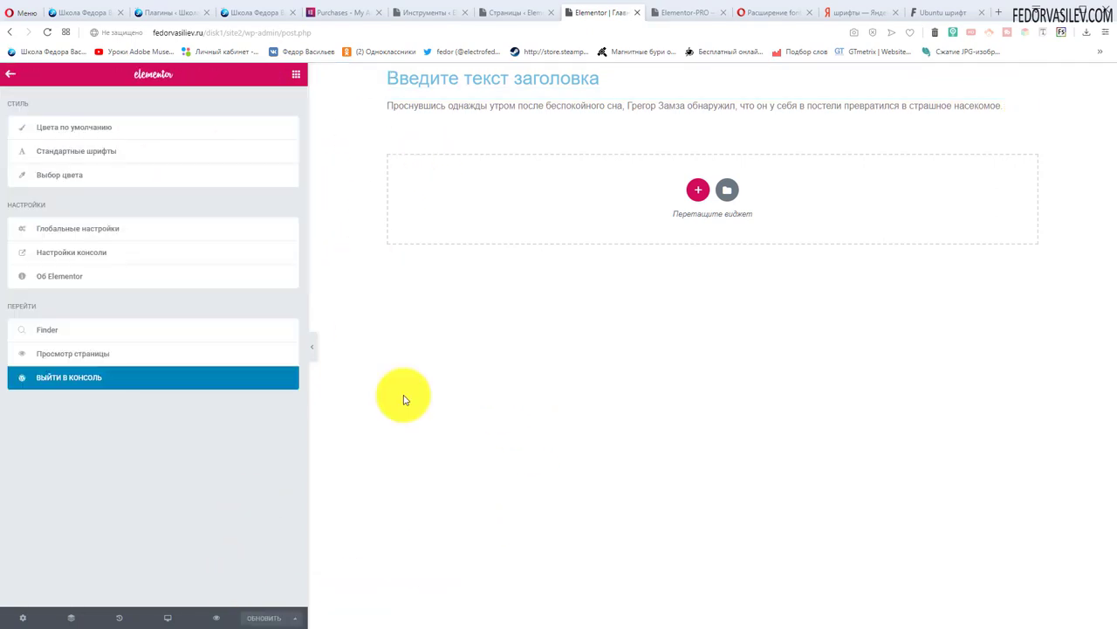
# In Elementor's default fonts, set the primary heading's font family to the custom font Ubuntu
pyautogui.click(12, 77)
pyautogui.click(10, 75)
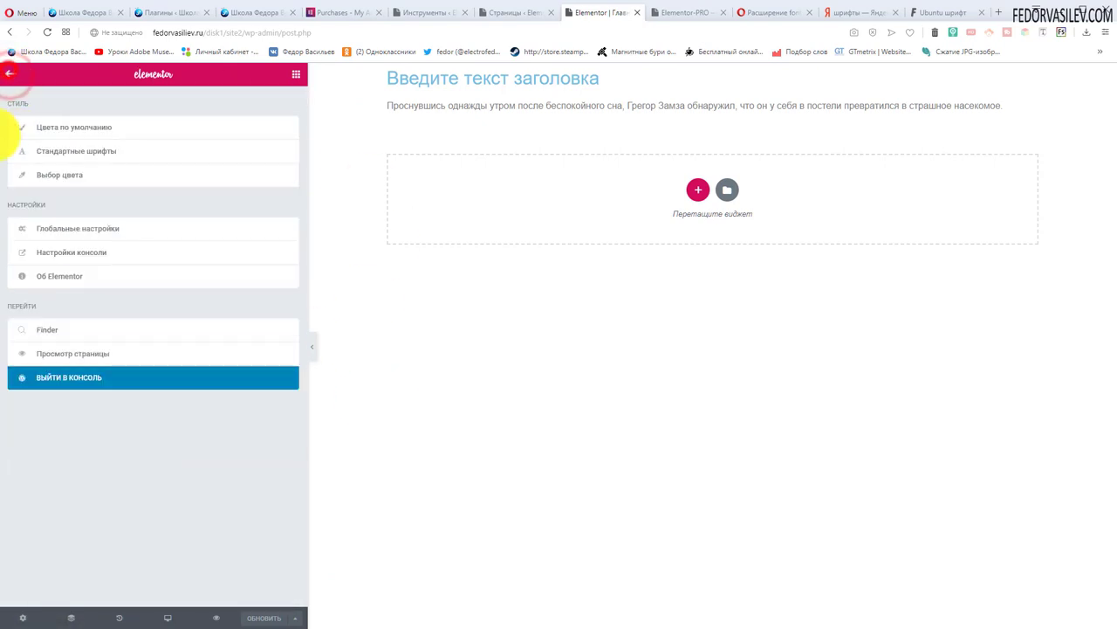
pyautogui.click(79, 152)
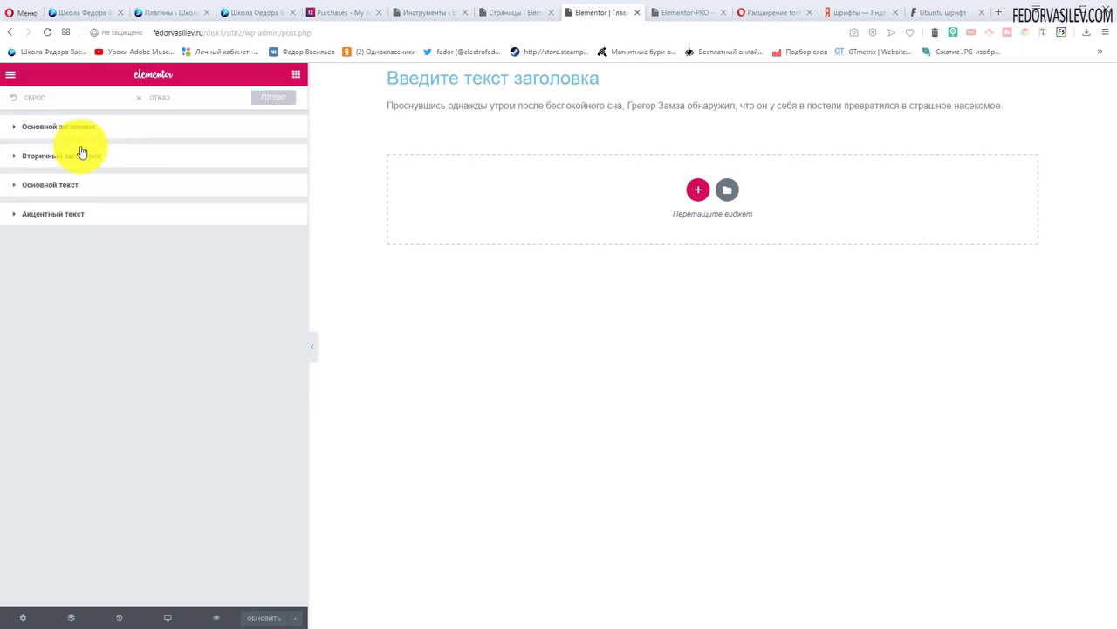
pyautogui.click(96, 127)
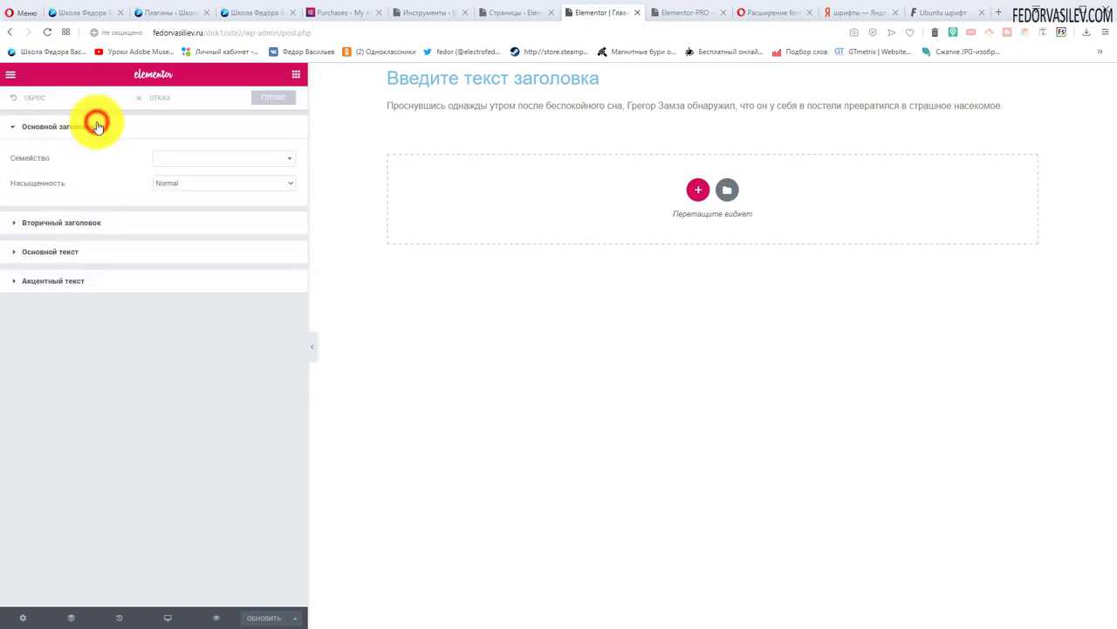
pyautogui.click(196, 159)
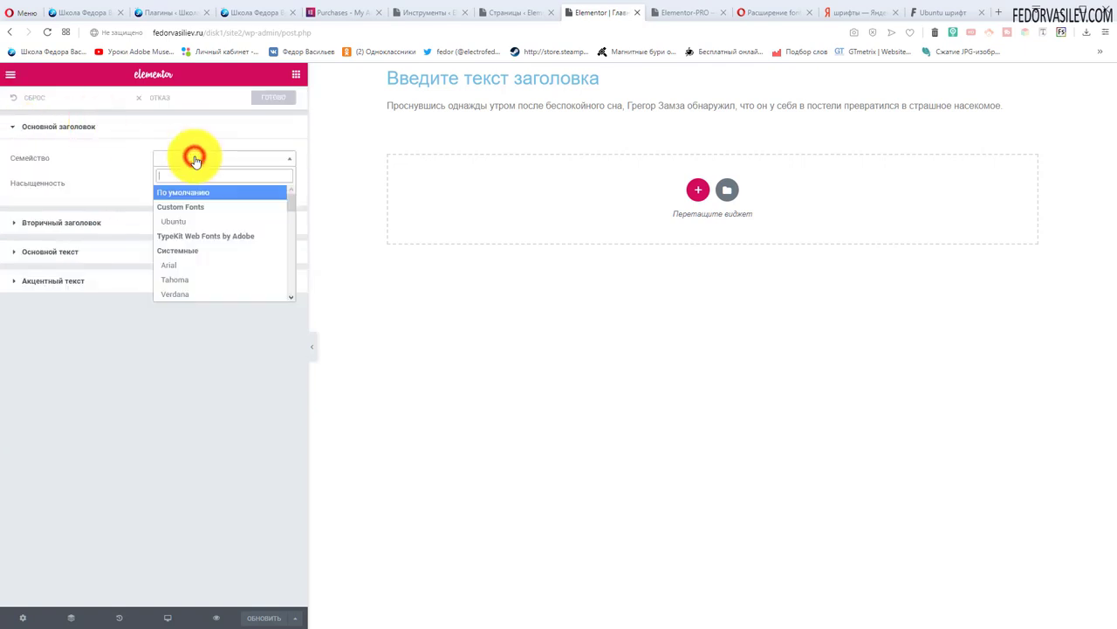
pyautogui.click(179, 228)
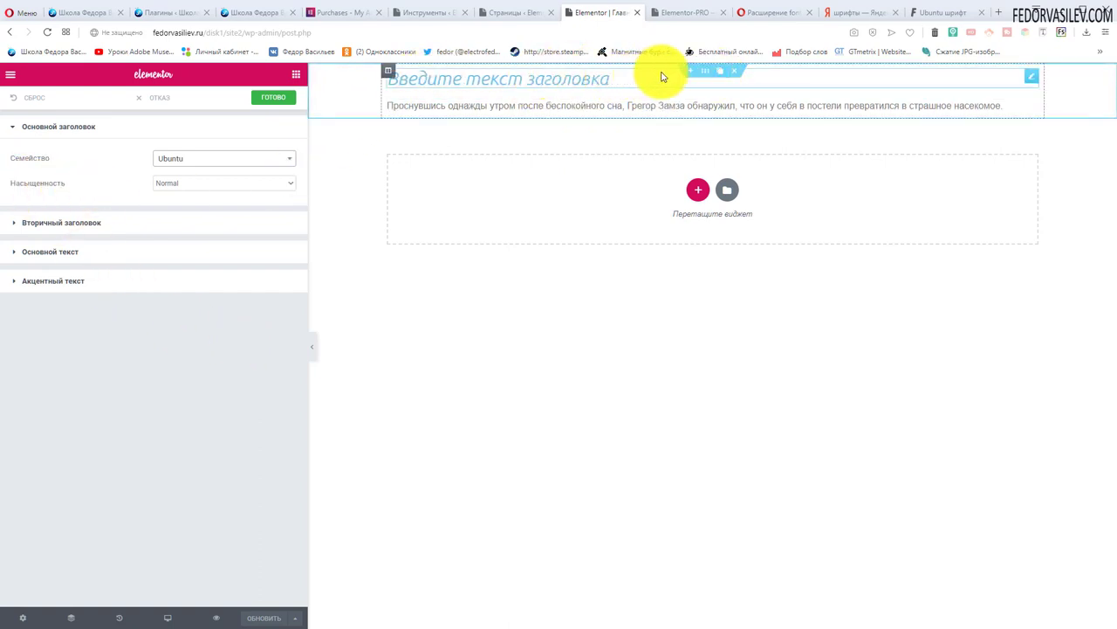
# Set the heading widget's HTML tag to H1
pyautogui.click(1034, 82)
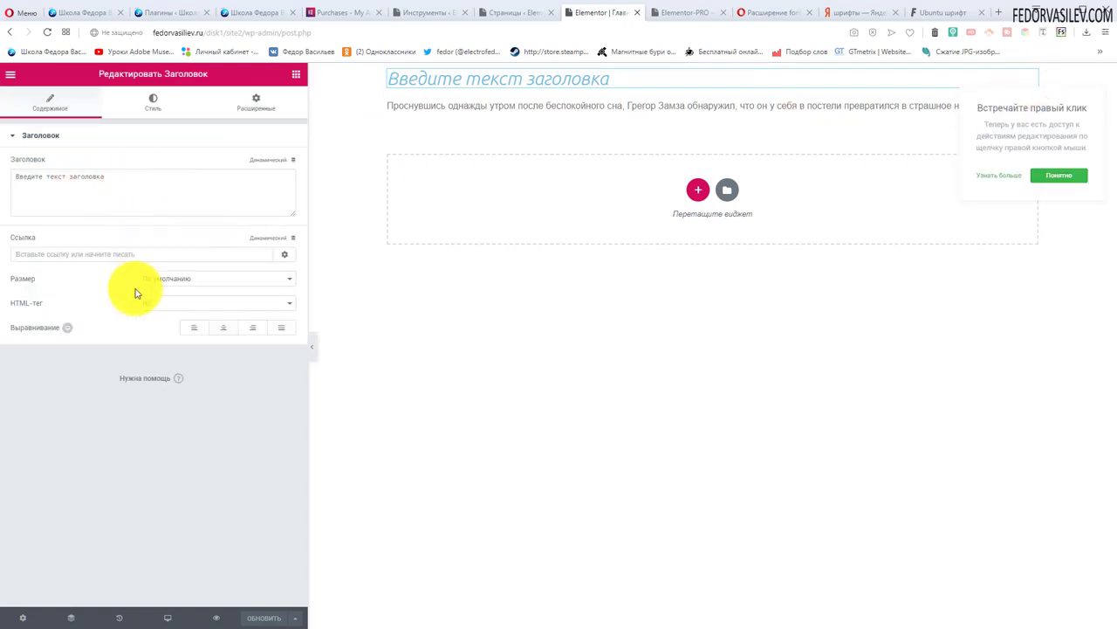
pyautogui.click(166, 310)
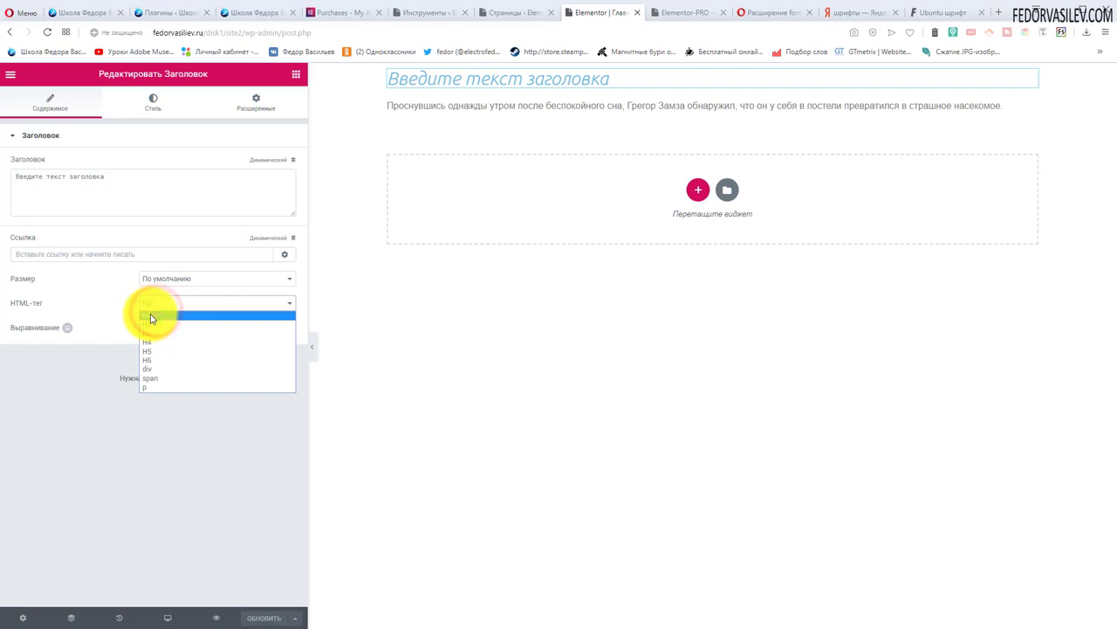
pyautogui.click(153, 314)
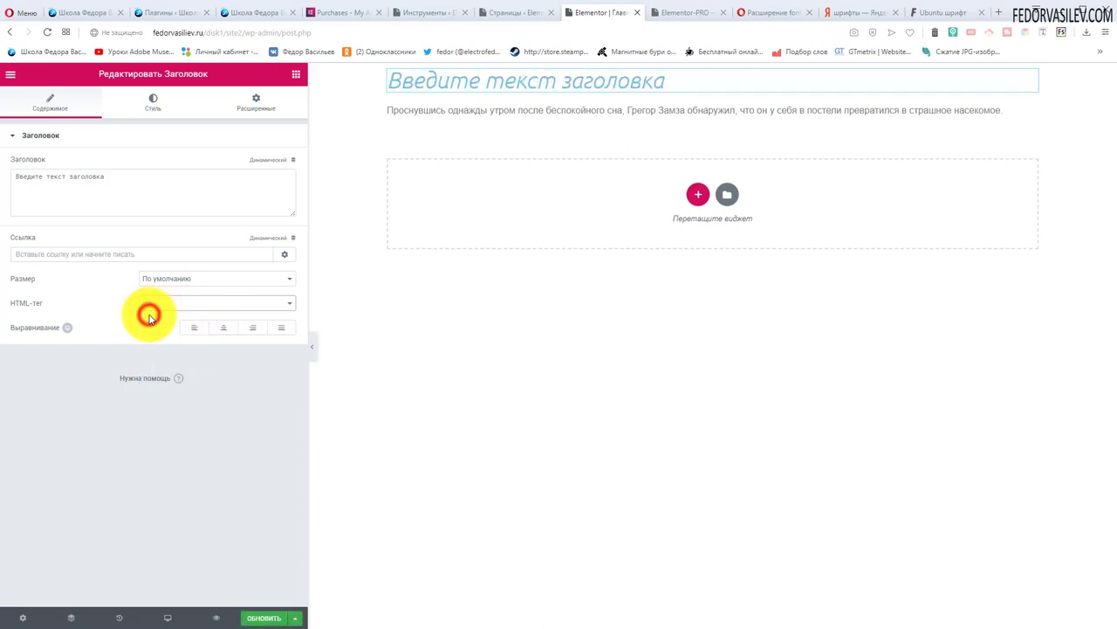
# Update the page, set the primary heading's weight to Bold in Elementor's default fonts, and apply the change
pyautogui.click(270, 616)
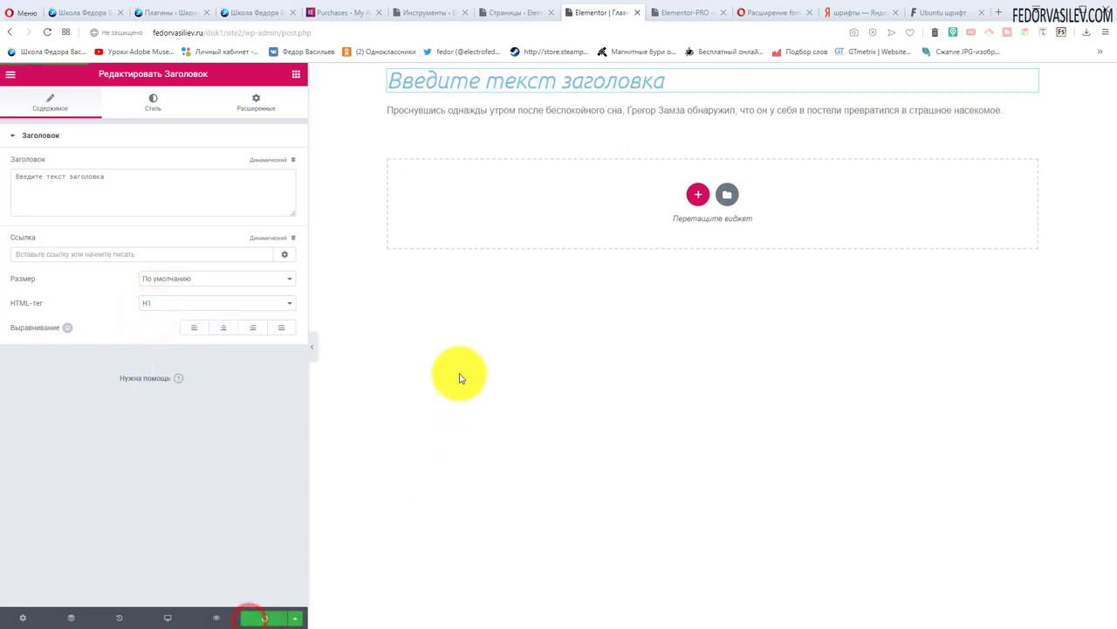
pyautogui.click(10, 74)
pyautogui.click(76, 159)
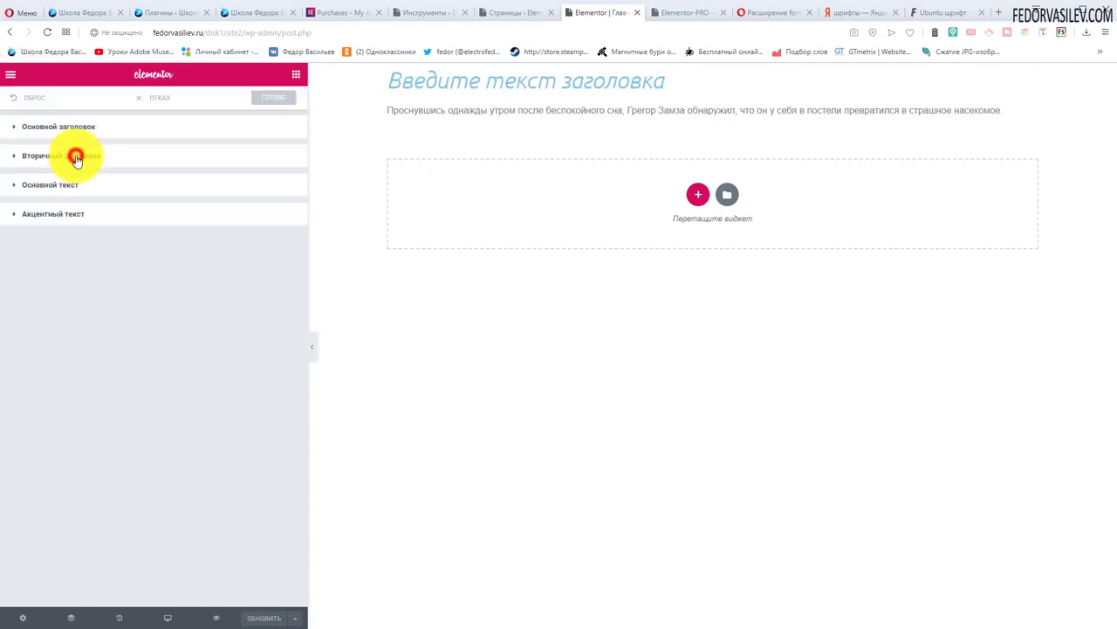
pyautogui.click(51, 122)
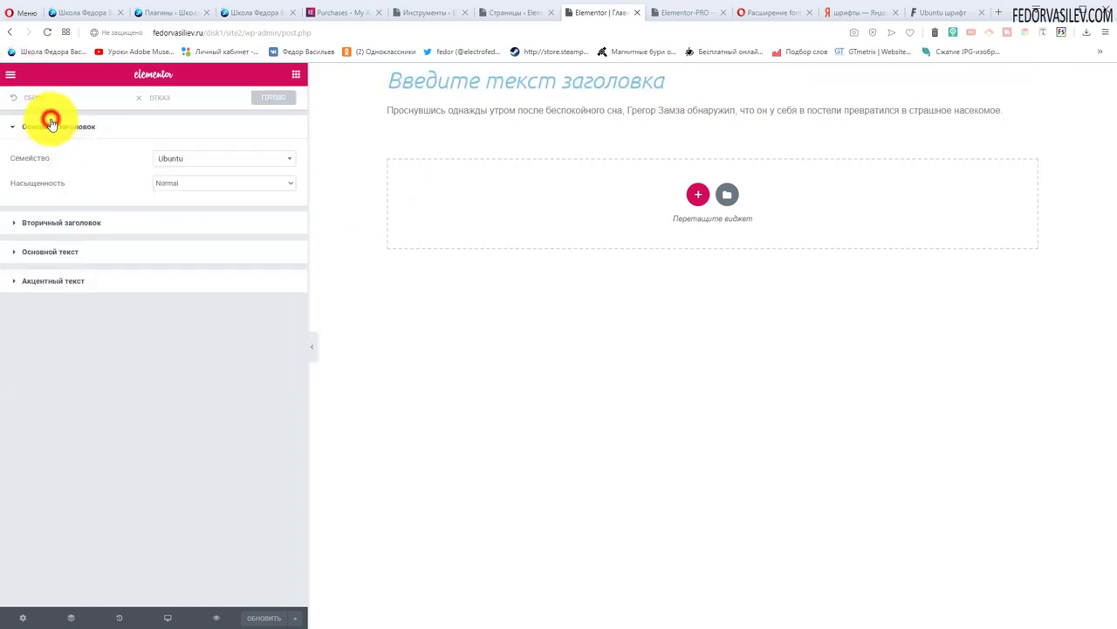
pyautogui.click(199, 183)
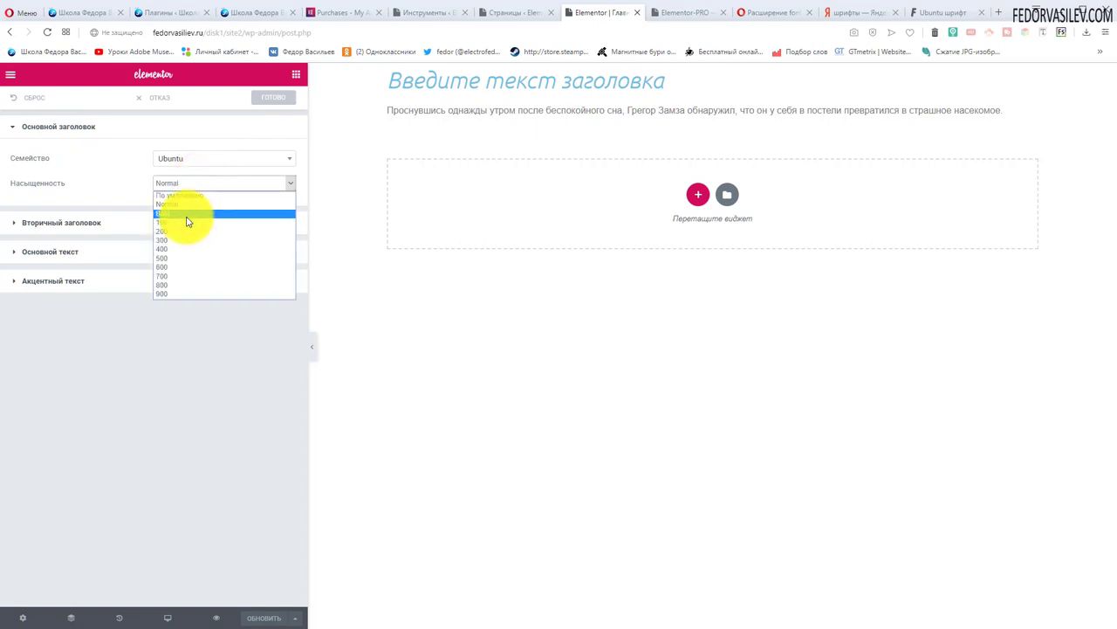
pyautogui.click(186, 215)
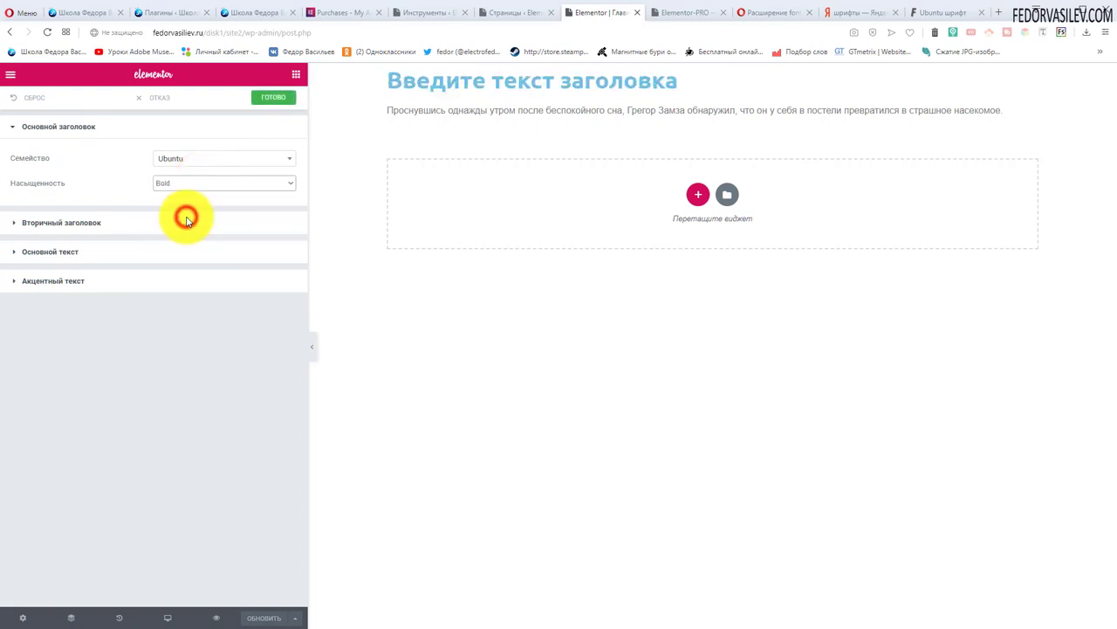
pyautogui.click(282, 98)
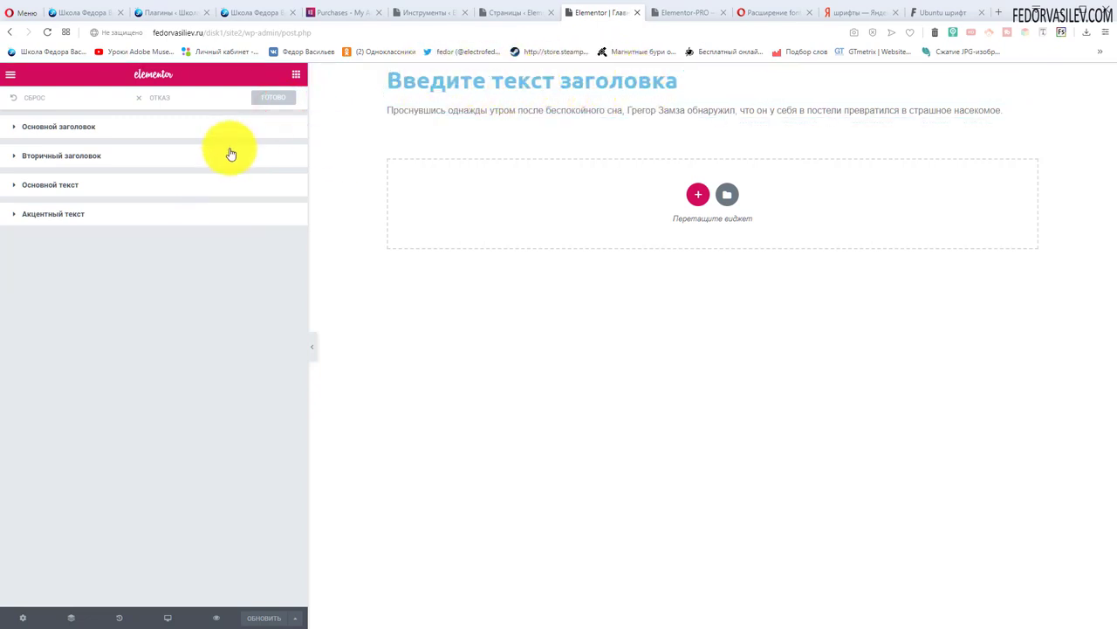
# In the default fonts, set the secondary heading's font family to Ubuntu and its weight to Normal
pyautogui.click(28, 157)
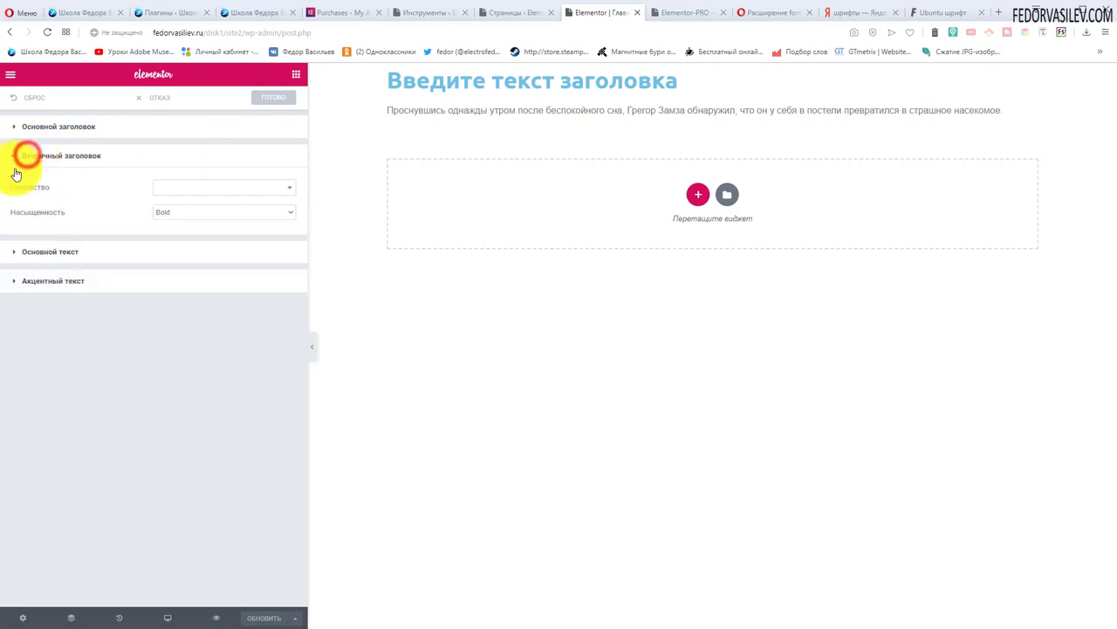
pyautogui.click(186, 187)
pyautogui.click(195, 255)
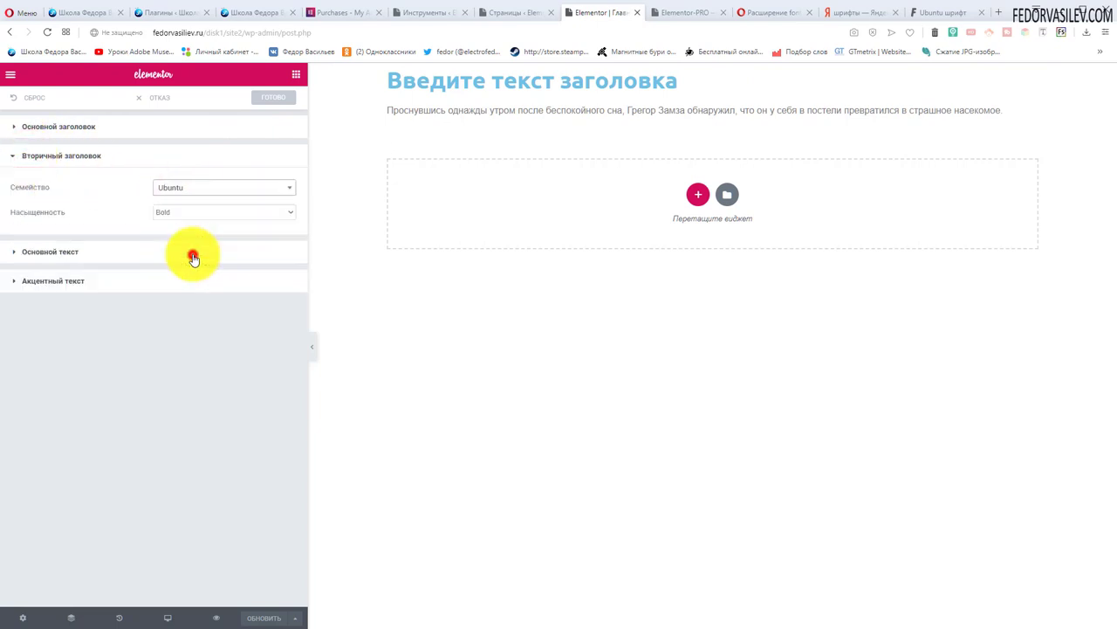
pyautogui.click(169, 213)
pyautogui.click(181, 236)
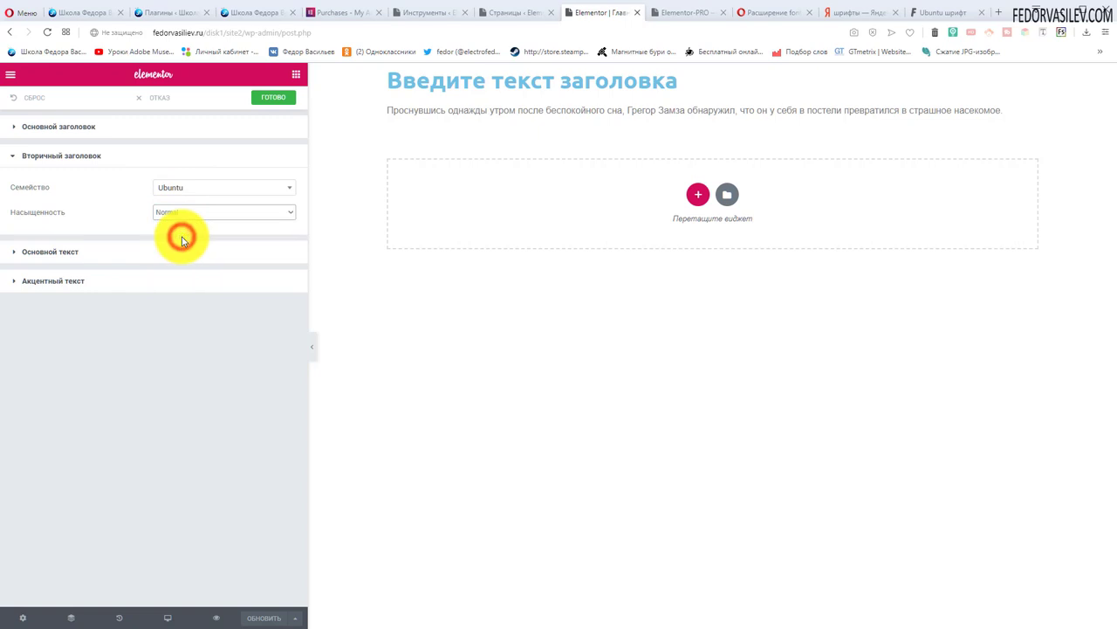
pyautogui.click(190, 215)
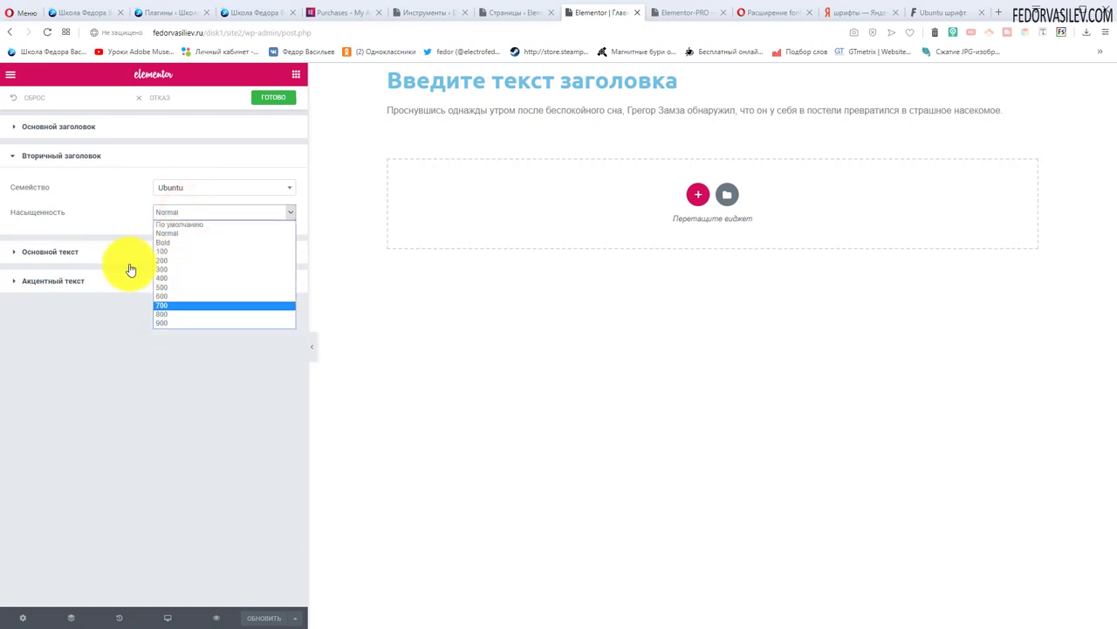
pyautogui.click(97, 217)
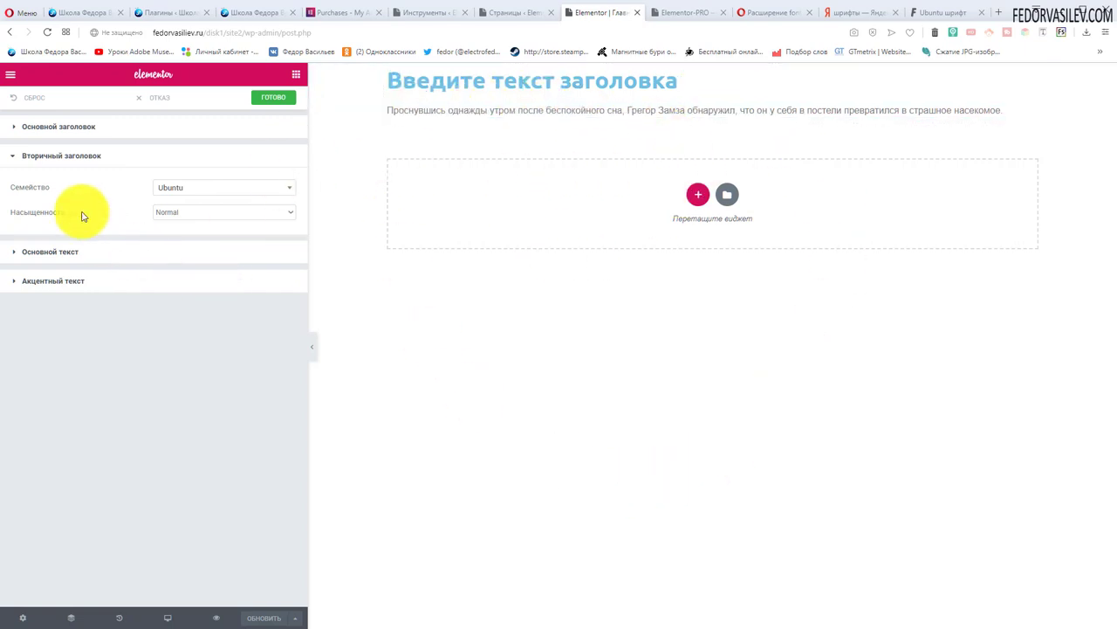
# In the default fonts, set the body text's font family to Ubuntu
pyautogui.click(39, 252)
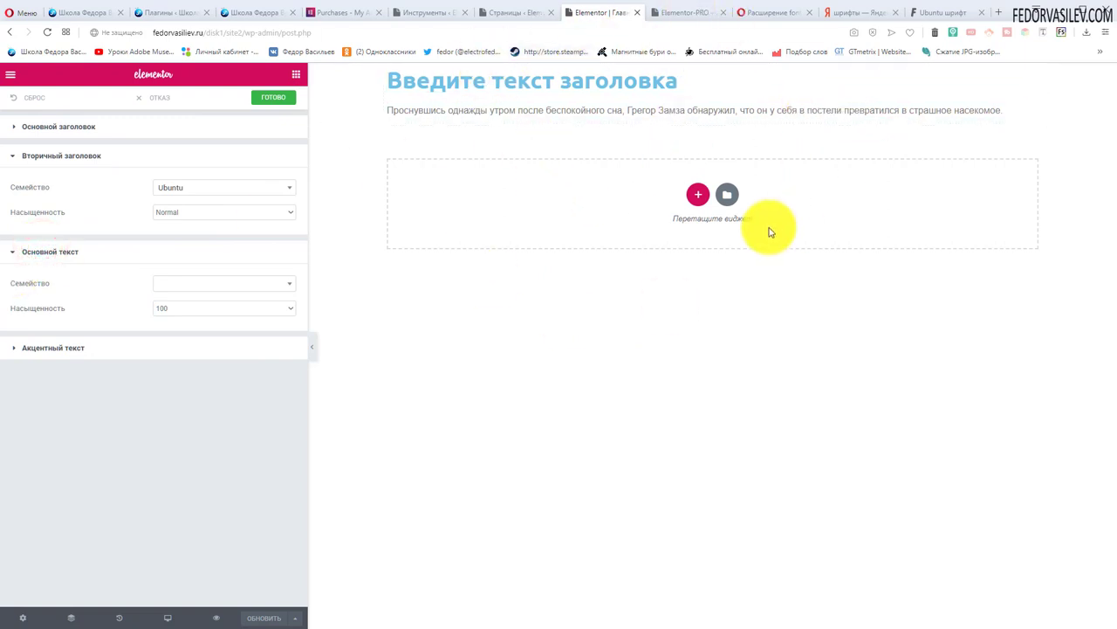
pyautogui.click(193, 282)
pyautogui.click(179, 346)
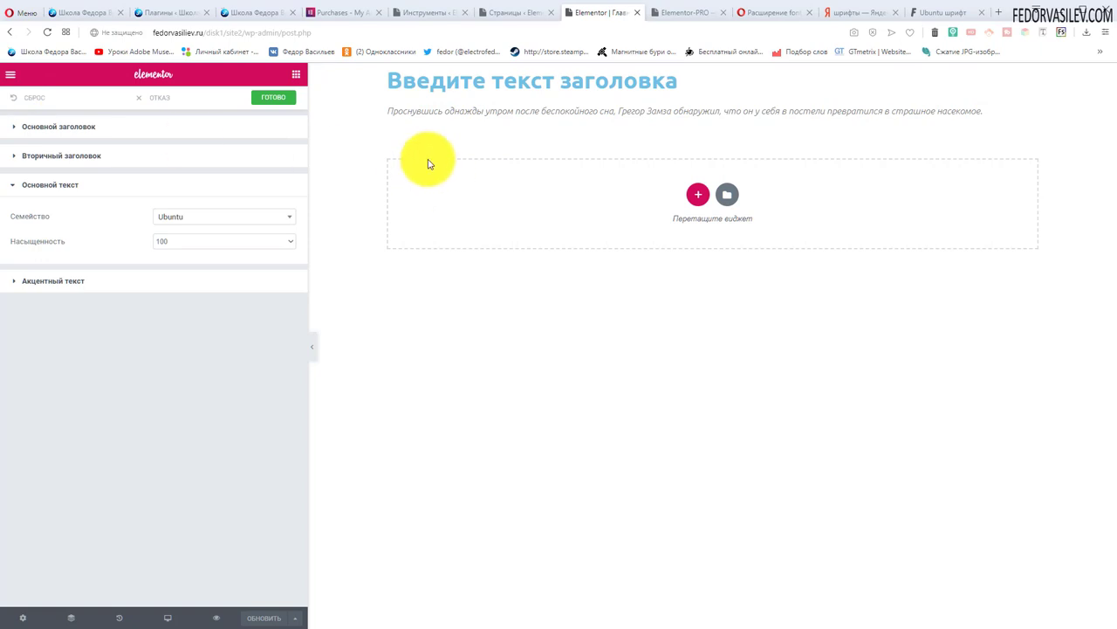
# Exit to the WordPress dashboard, open the custom font Ubuntu and check the settings of its weight 500 variation
pyautogui.click(8, 78)
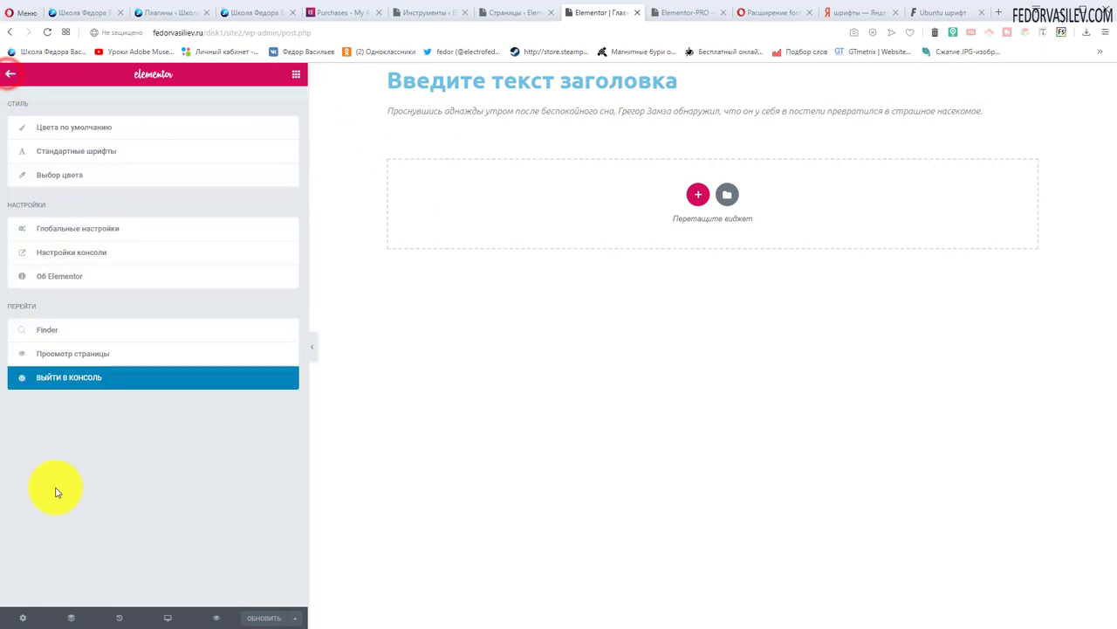
pyautogui.click(45, 376)
pyautogui.moveTo(39, 256)
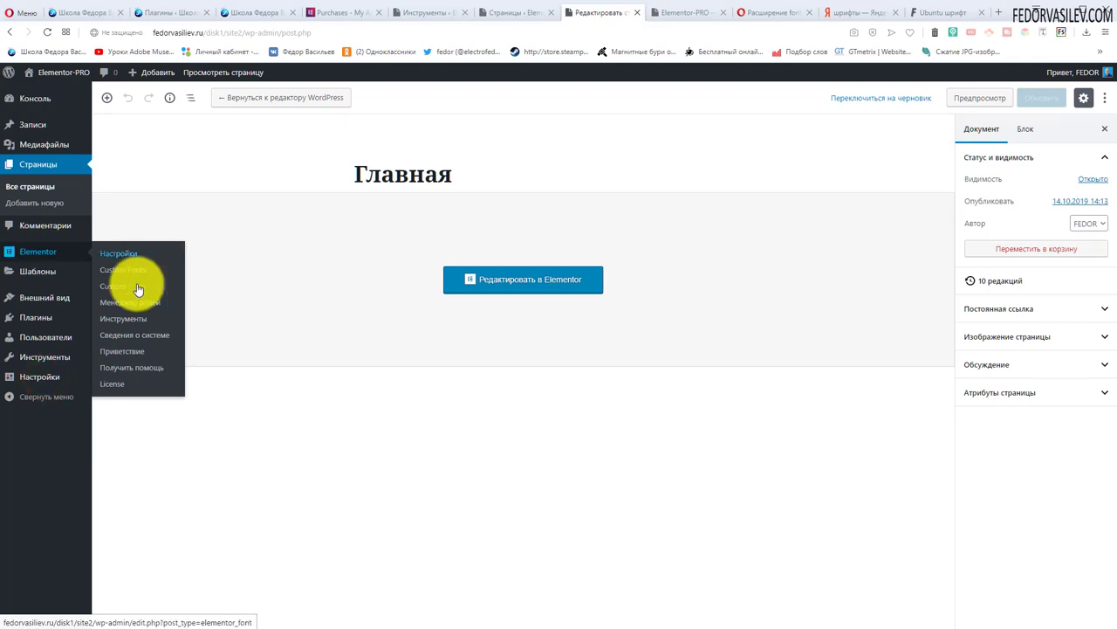
pyautogui.click(125, 271)
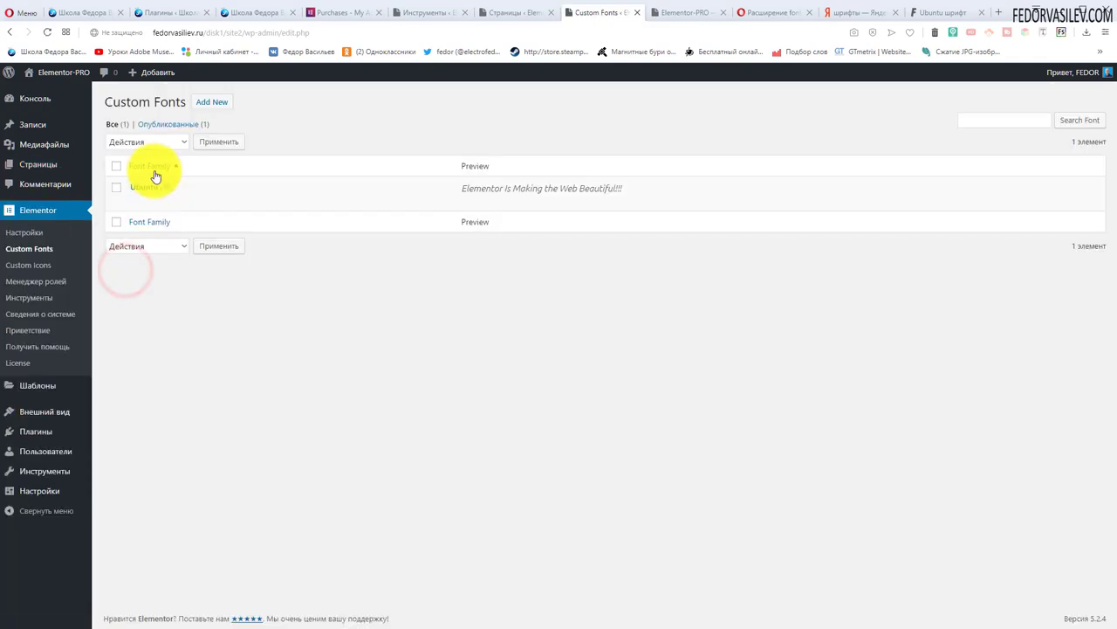
pyautogui.click(143, 186)
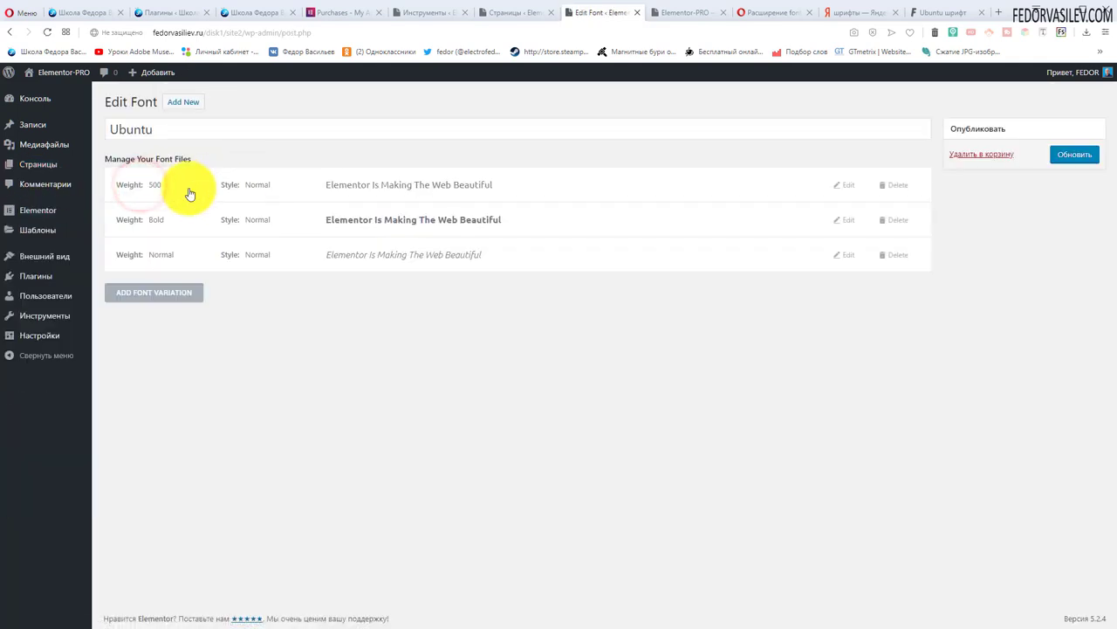
pyautogui.click(835, 188)
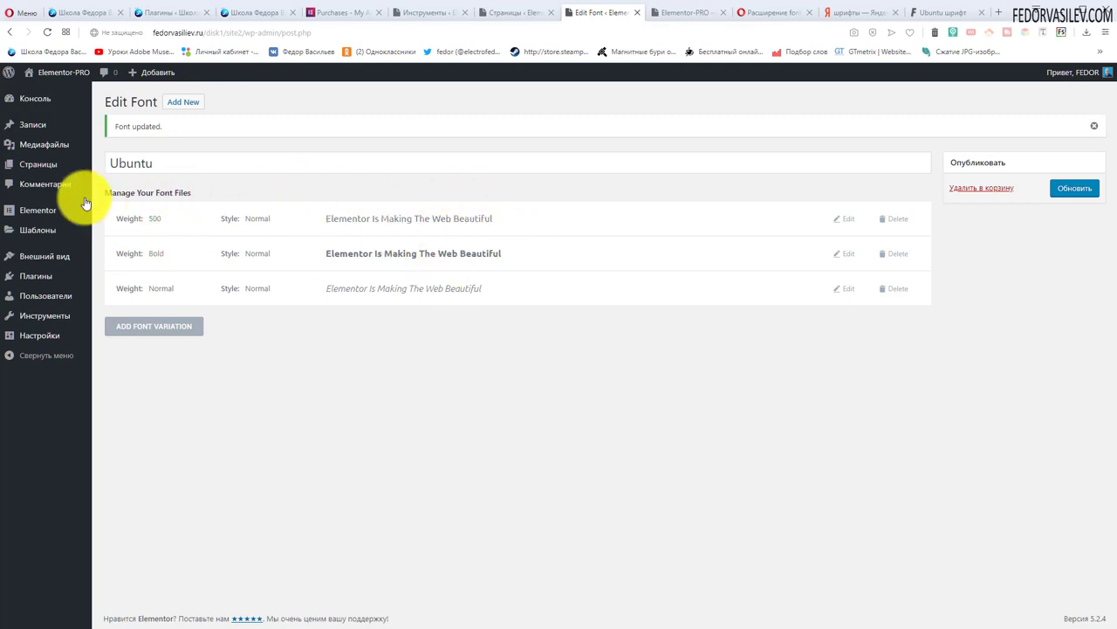
# Reopen the page "Главная" in Elementor, set the body text's weight to 500 in the default fonts, and apply it
pyautogui.moveTo(45, 166)
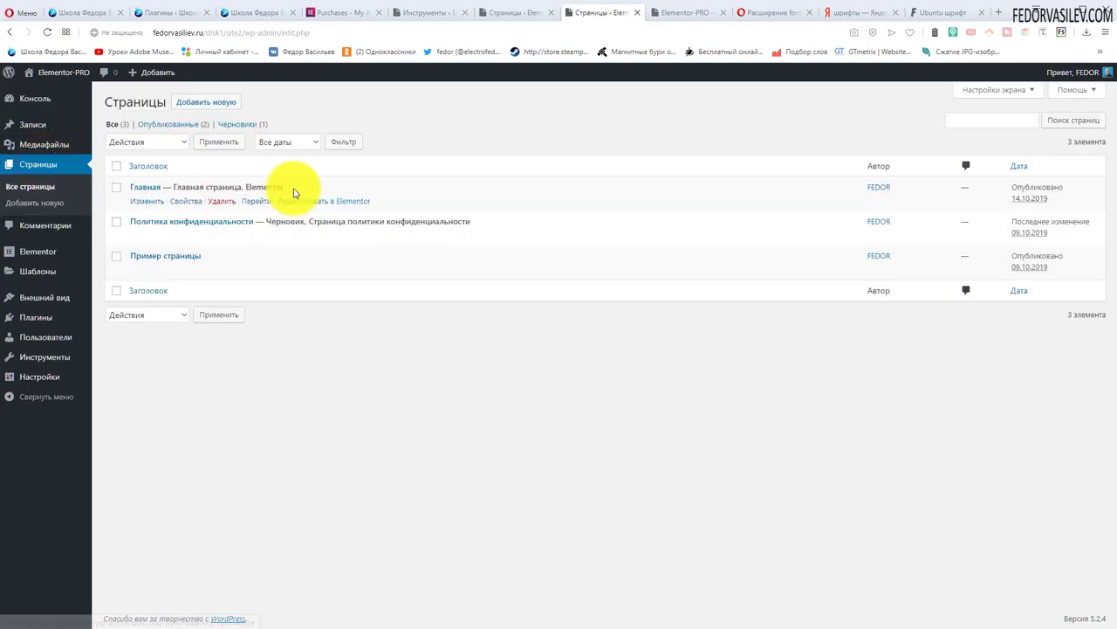
pyautogui.click(310, 201)
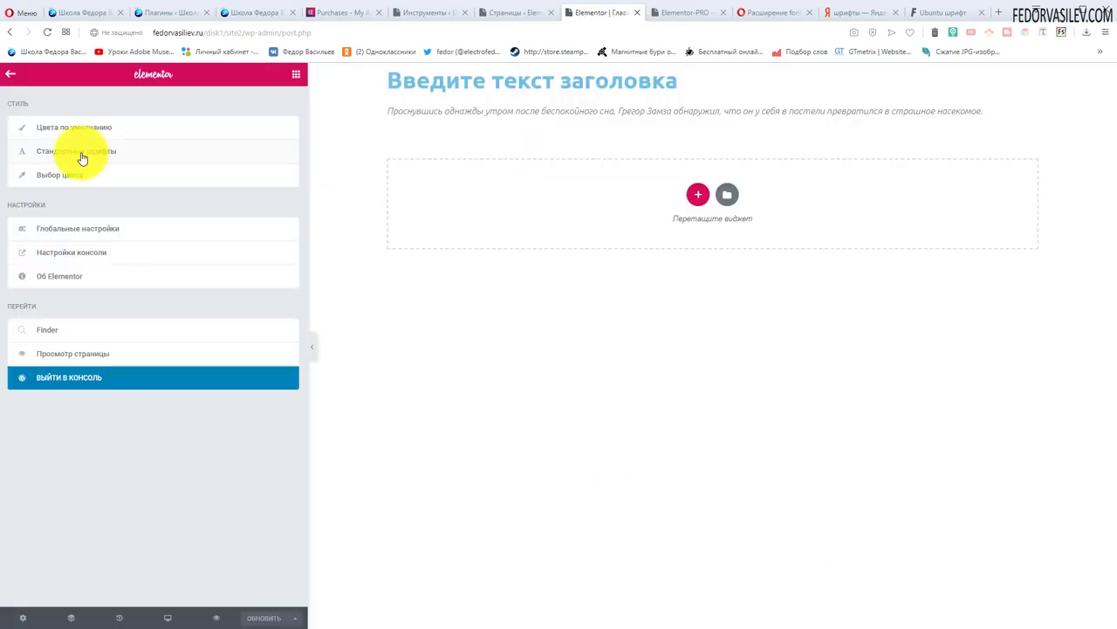
pyautogui.click(79, 154)
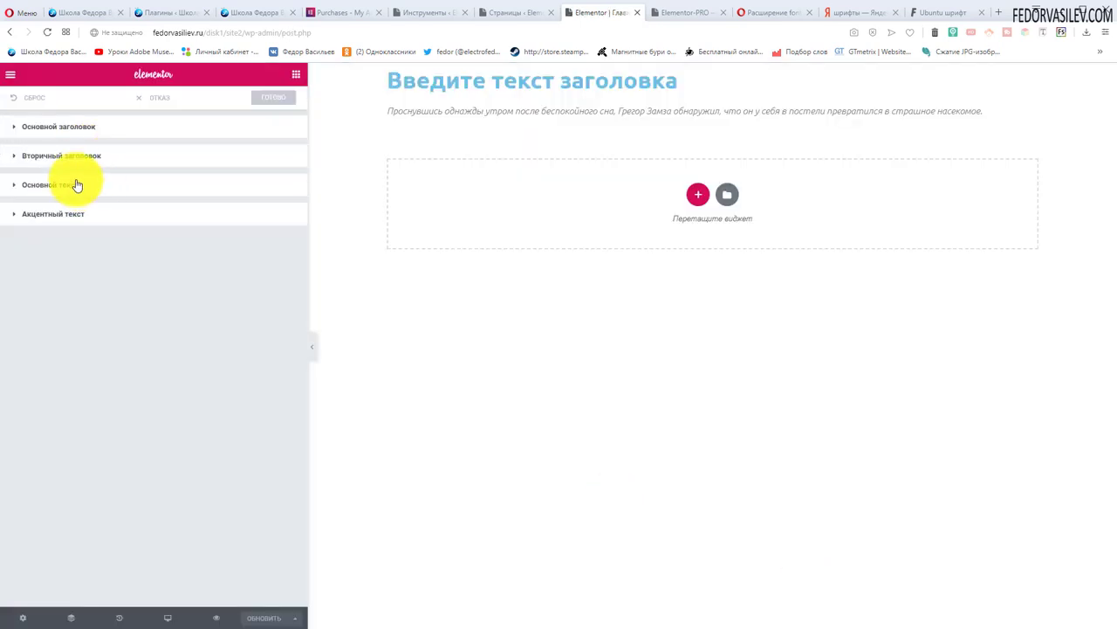
pyautogui.click(76, 184)
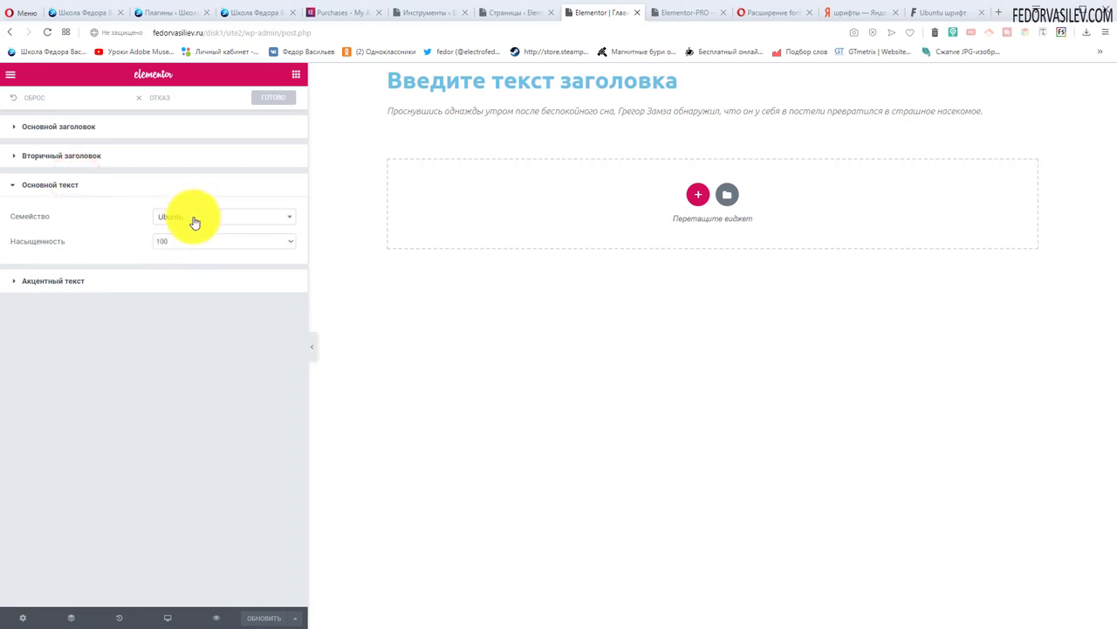
pyautogui.click(169, 241)
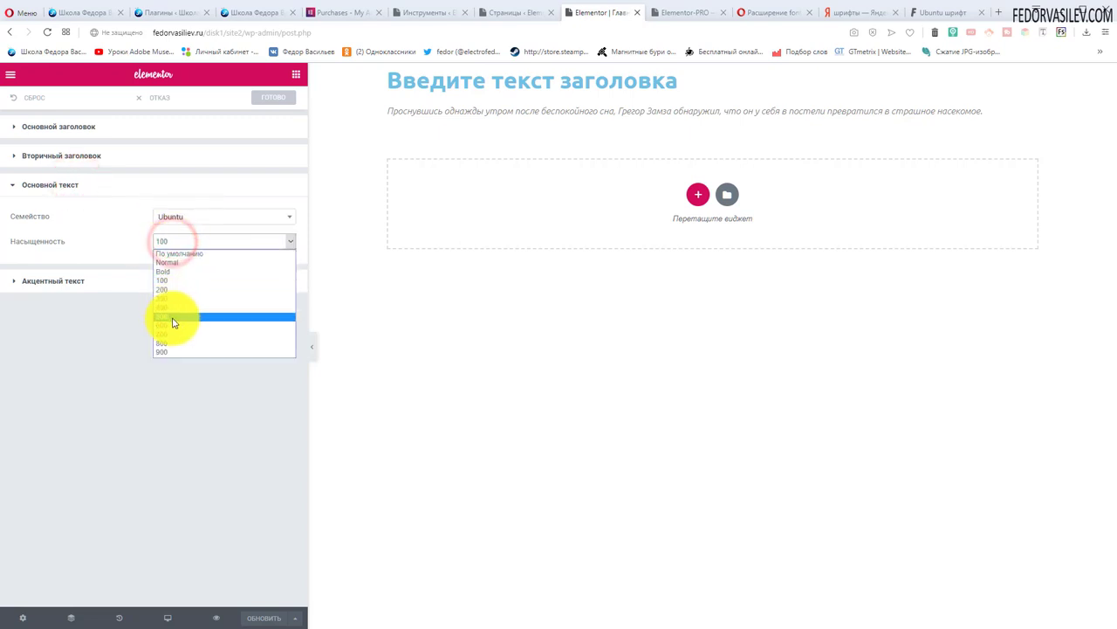
pyautogui.click(171, 316)
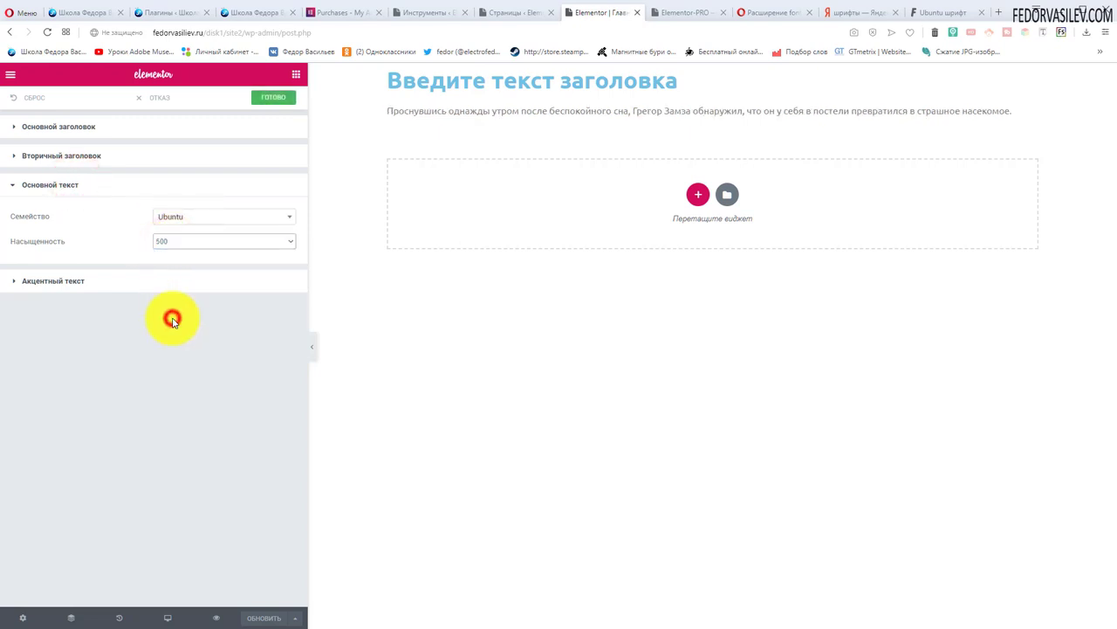
pyautogui.click(285, 98)
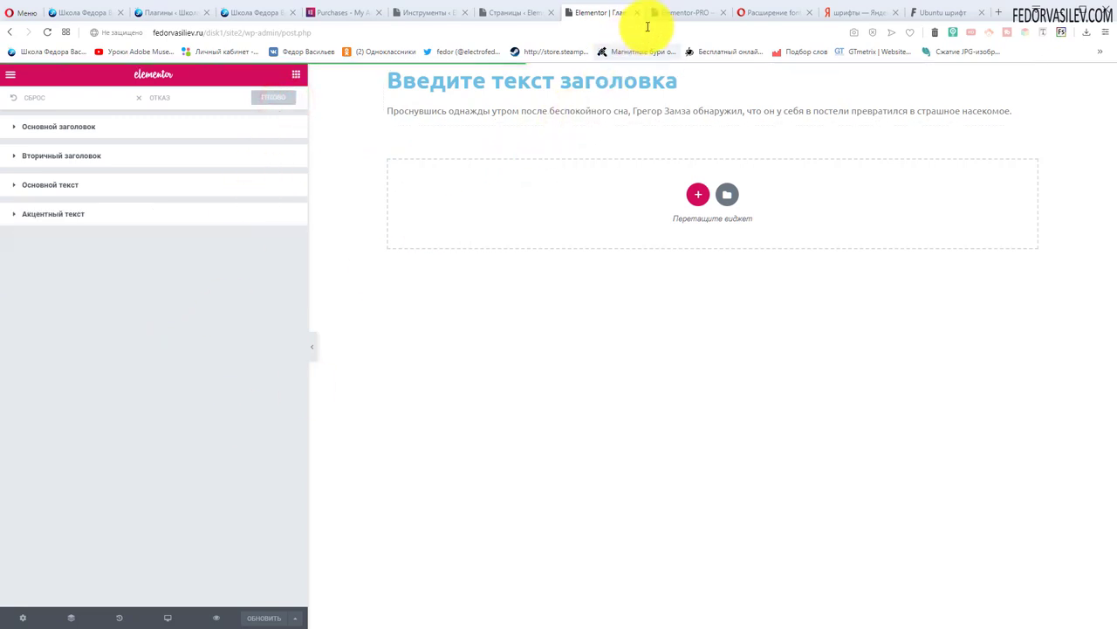
# Reload the live site page and check the font family of its heading and text with the font inspector extension
pyautogui.click(660, 14)
pyautogui.click(45, 33)
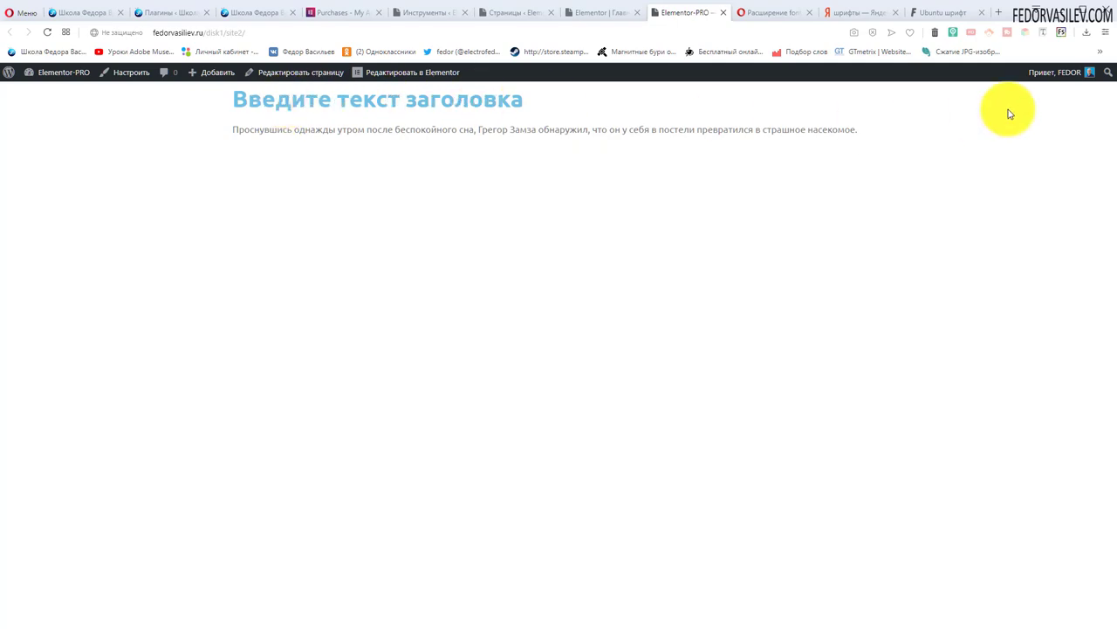
pyautogui.click(1060, 31)
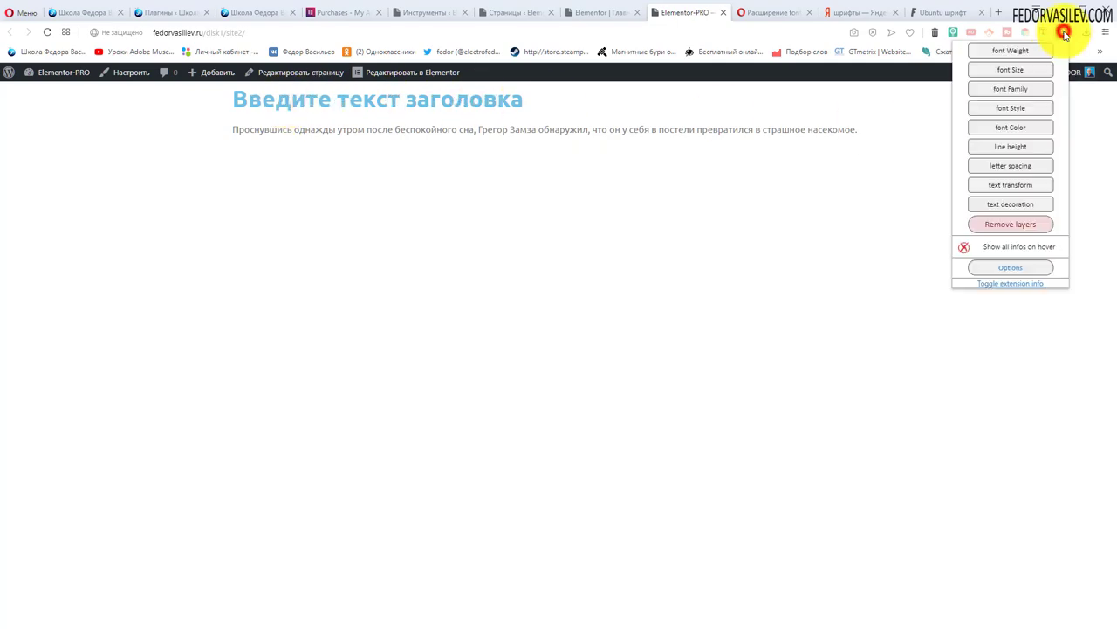
pyautogui.click(1043, 89)
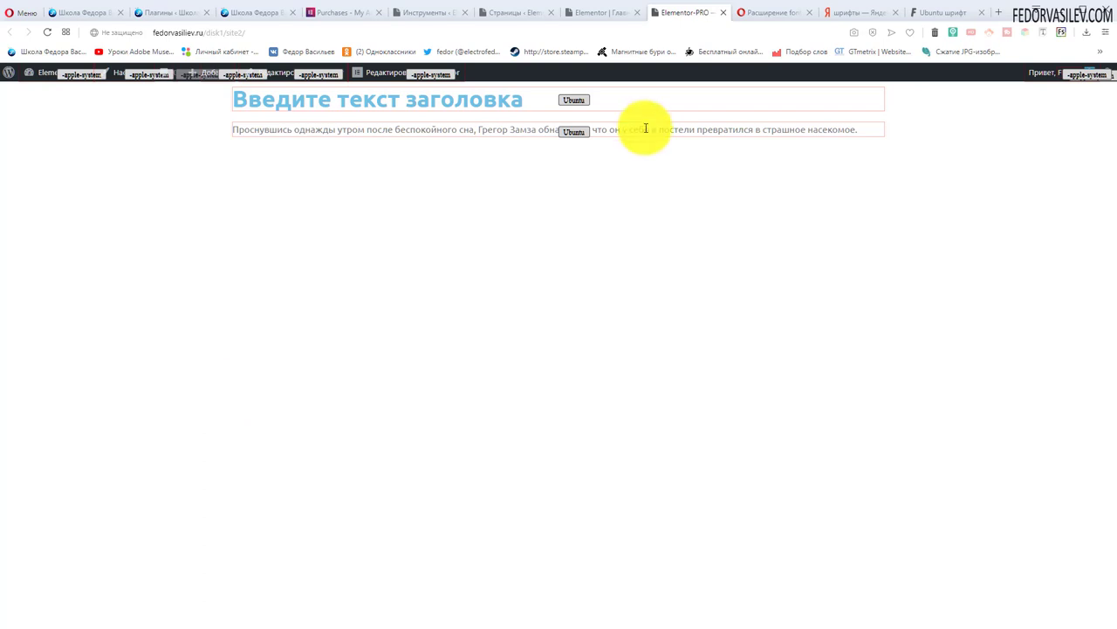
pyautogui.moveTo(1041, 83)
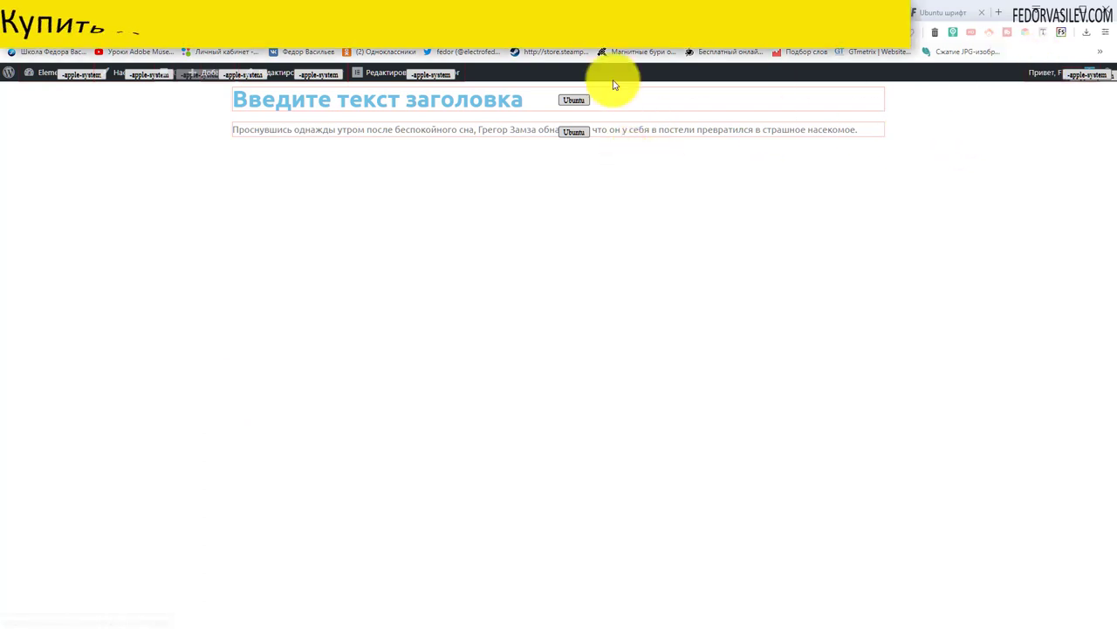